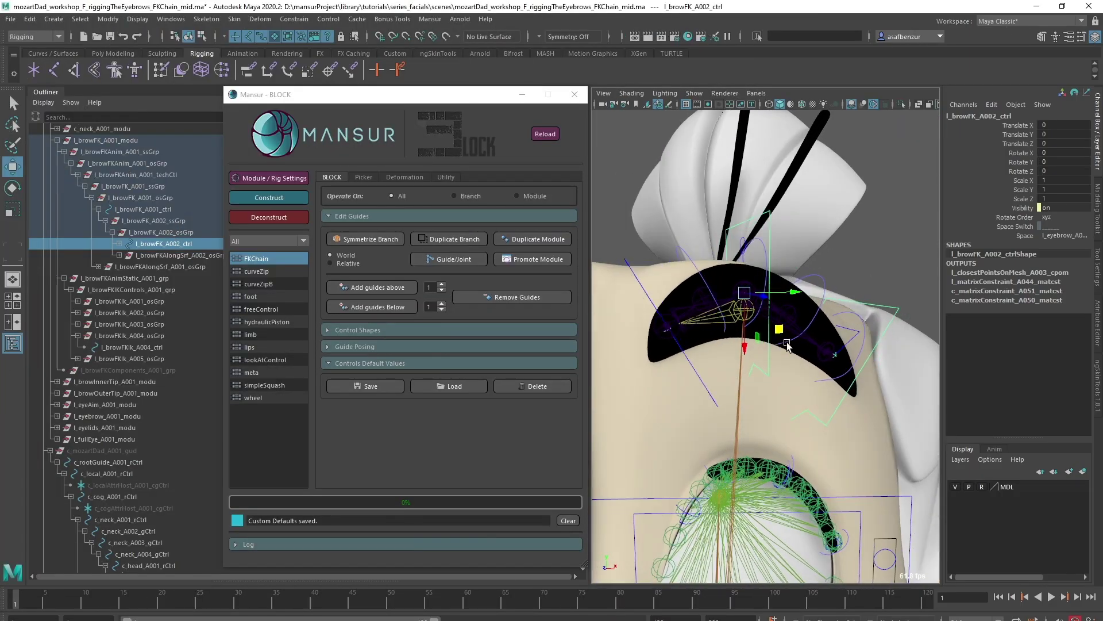
{"action": "left_click", "coordinate": [901, 309]}
{"action": "left_click_drag", "start_coordinate": [897, 339], "coordinate": [874, 271], "text": "alt"}
{"action": "left_click_drag", "start_coordinate": [888, 313], "coordinate": [817, 324], "text": "alt"}
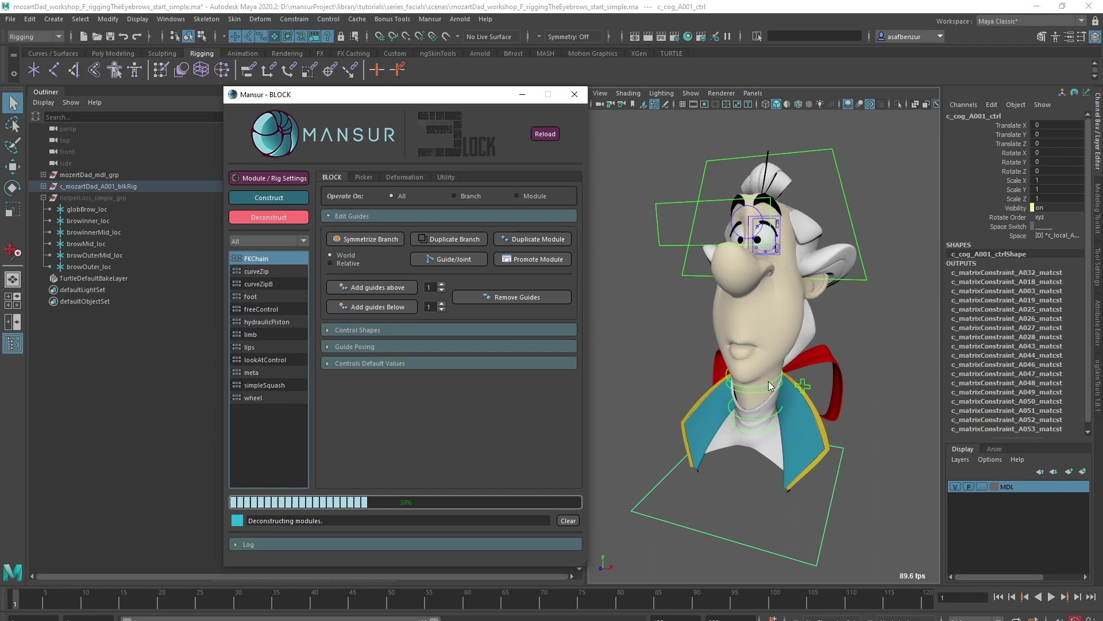
Step: Switch the viewport to wireframe display and select the head guide
{"action": "left_click", "coordinate": [866, 339]}
{"action": "key", "text": "4"}
{"action": "left_click_drag", "start_coordinate": [849, 362], "coordinate": [810, 373], "text": "alt"}
{"action": "right_click_drag", "start_coordinate": [810, 374], "coordinate": [799, 428], "text": "alt"}
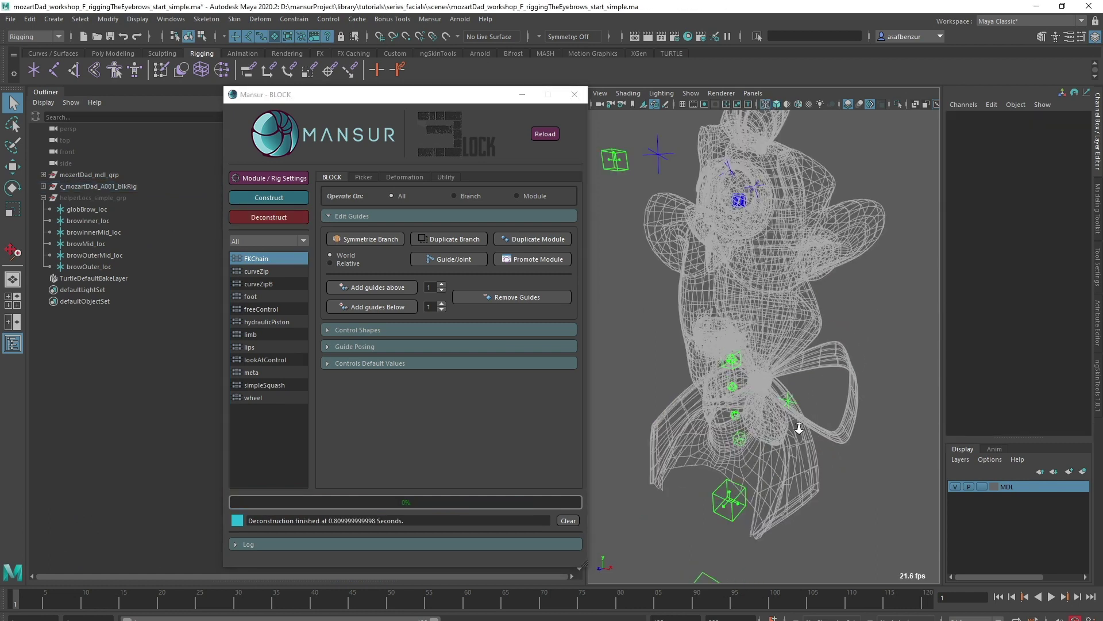
{"action": "left_click", "coordinate": [271, 37]}
{"action": "right_click_drag", "start_coordinate": [767, 322], "coordinate": [803, 357], "text": "alt"}
{"action": "middle_click_drag", "start_coordinate": [803, 357], "coordinate": [888, 367], "text": "alt"}
{"action": "left_click", "coordinate": [656, 276]}
Step: Start a freeControl module under the head guide named eyebrow, facial, left side, with a controls multiplier of 0.5
{"action": "double_click", "coordinate": [269, 310]}
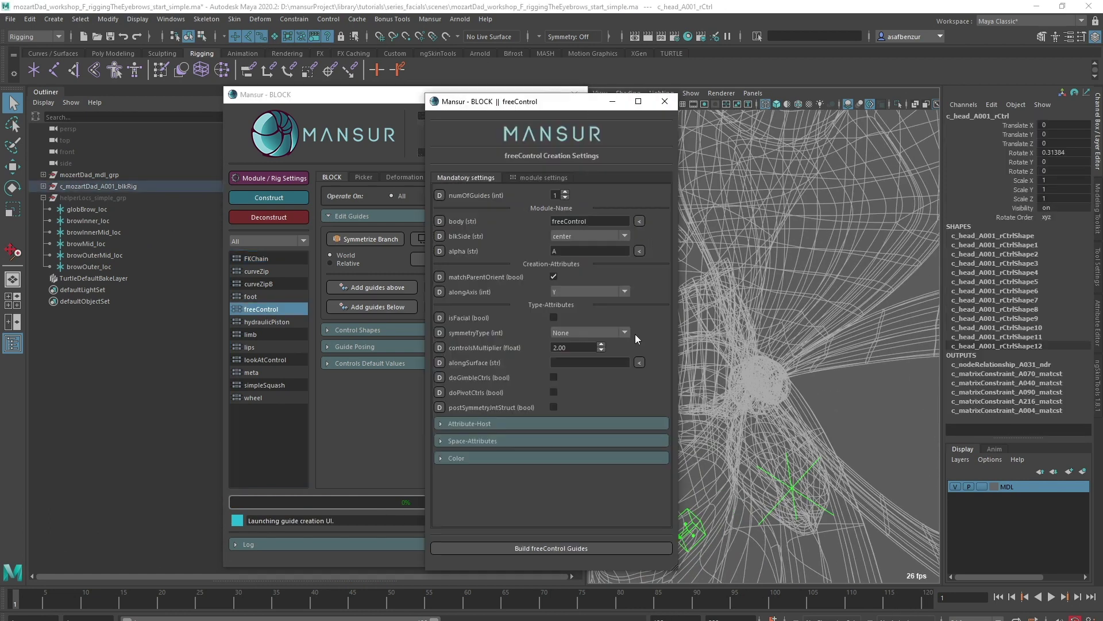
{"action": "double_click", "coordinate": [607, 222]}
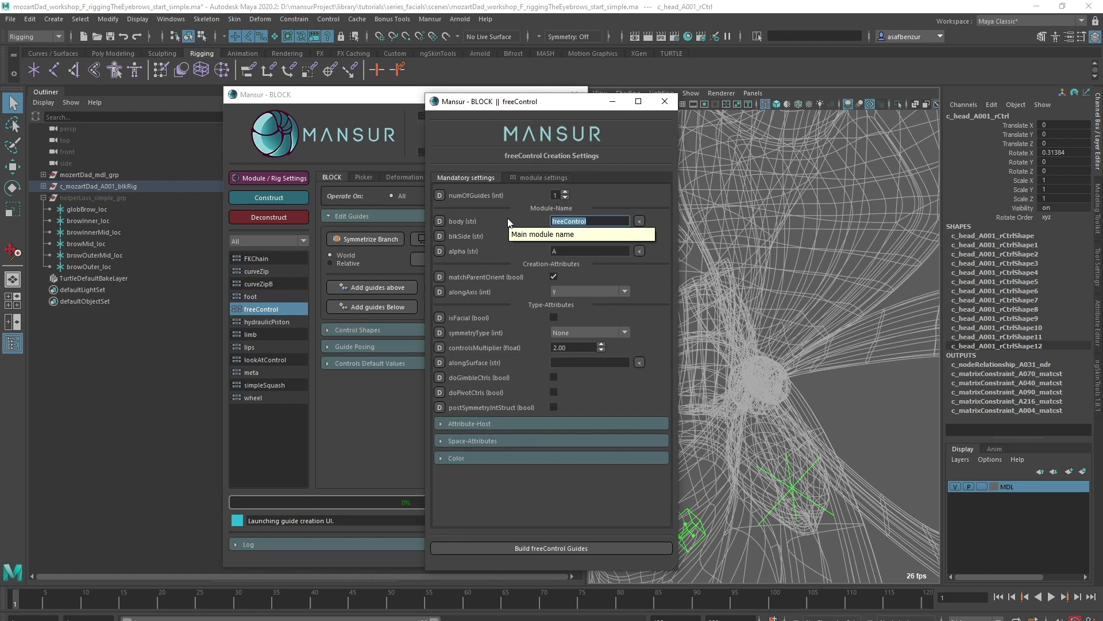
{"action": "type", "text": "eyebrow"}
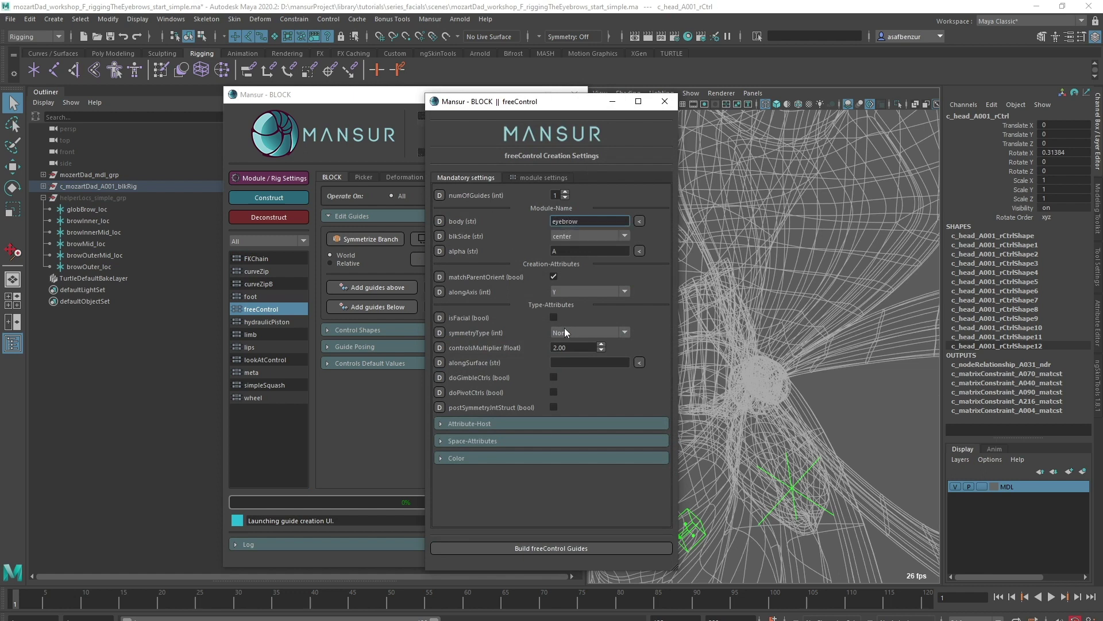
{"action": "left_click", "coordinate": [554, 317]}
{"action": "double_click", "coordinate": [575, 347]}
{"action": "type", "text": "0.5"}
{"action": "left_click", "coordinate": [563, 239]}
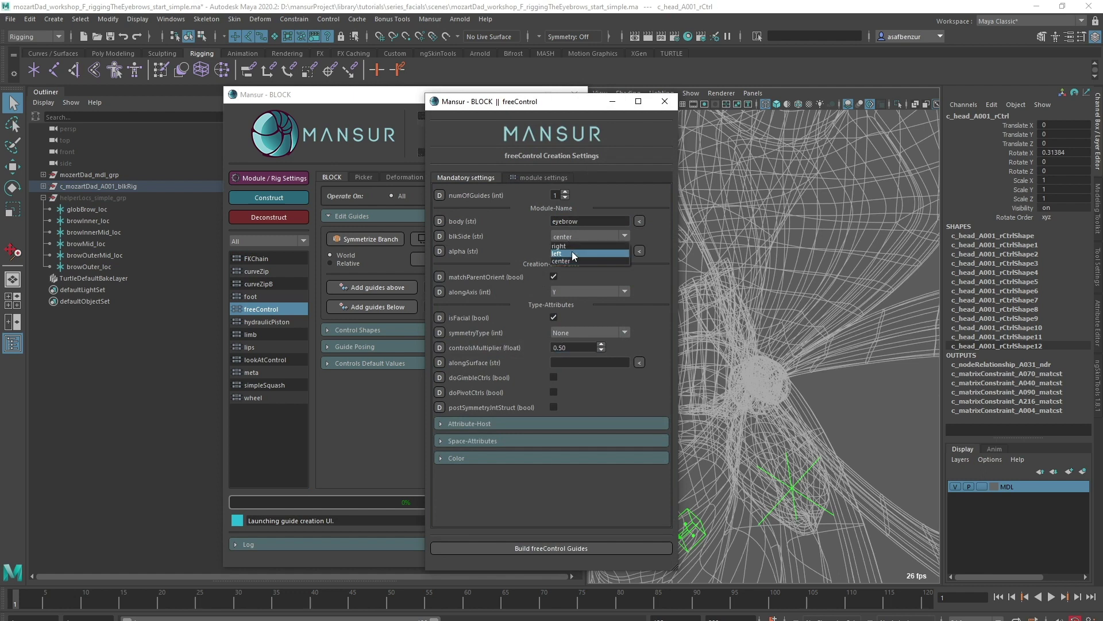
{"action": "left_click", "coordinate": [571, 251]}
Step: Set the eyebrow module's control shape to lightPin and build its freeControl guides
{"action": "left_click", "coordinate": [548, 180]}
{"action": "left_click", "coordinate": [567, 205]}
{"action": "key", "text": "l"}
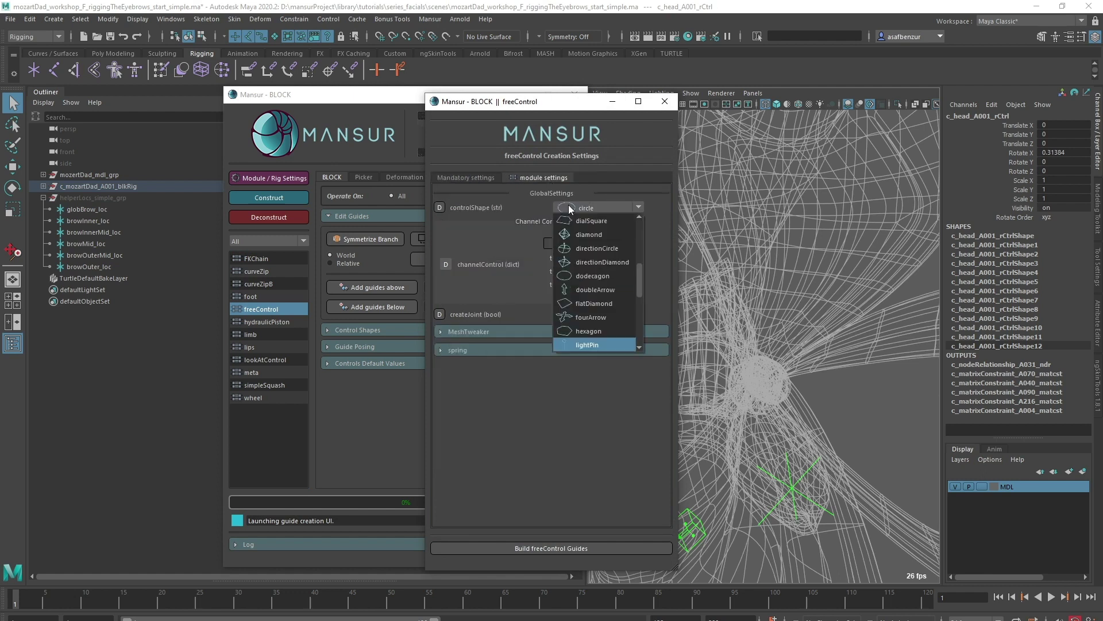
{"action": "key", "text": "Return"}
{"action": "left_click", "coordinate": [530, 549]}
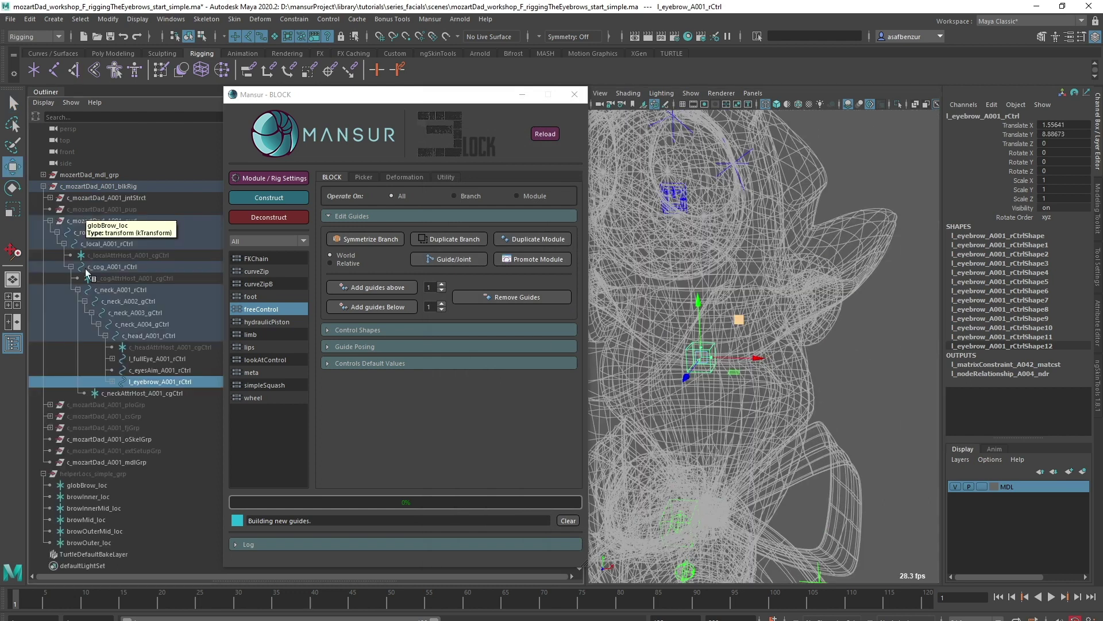
Step: Match the eyebrow guide to globBrow_loc using a temporary parent constraint, deleting the constraint once aligned
{"action": "left_click", "coordinate": [82, 487], "text": "ctrl"}
{"action": "left_click", "coordinate": [294, 19]}
{"action": "left_click", "coordinate": [296, 47]}
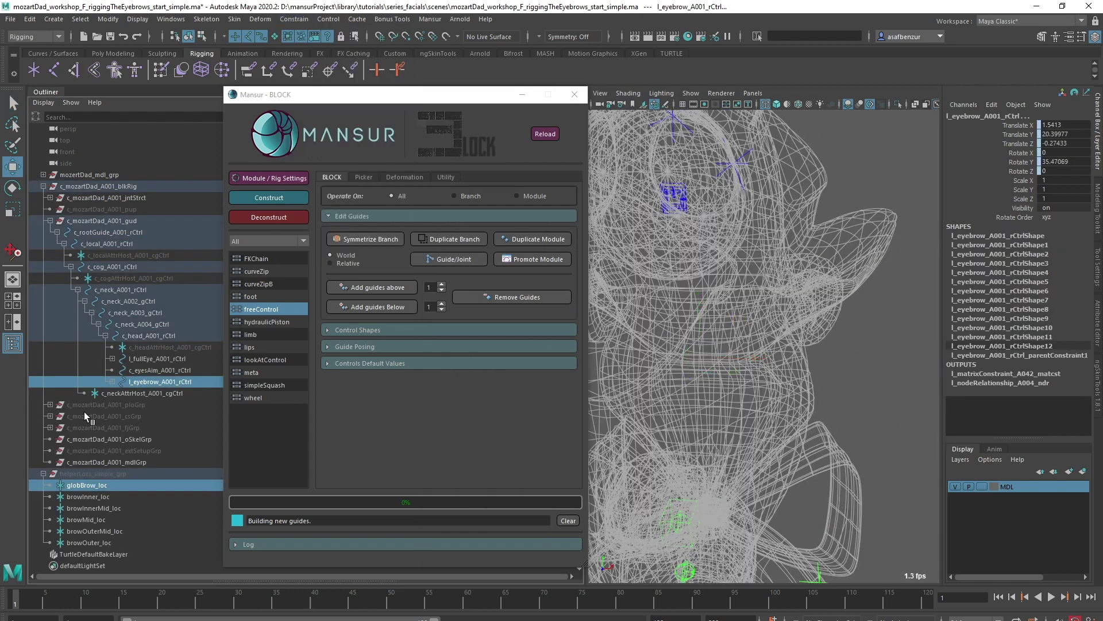
{"action": "left_click", "coordinate": [163, 404]}
{"action": "key", "text": "Delete"}
Step: Set the operation scope to Module, return to shaded display, and construct the left eyebrow module
{"action": "left_click", "coordinate": [152, 381]}
{"action": "scroll", "coordinate": [748, 350], "scroll_direction": "down", "scroll_amount": 6}
{"action": "left_click_drag", "start_coordinate": [747, 350], "coordinate": [707, 364], "text": "alt"}
{"action": "middle_click_drag", "start_coordinate": [706, 365], "coordinate": [715, 446], "text": "alt"}
{"action": "right_click_drag", "start_coordinate": [715, 445], "coordinate": [864, 491], "text": "alt"}
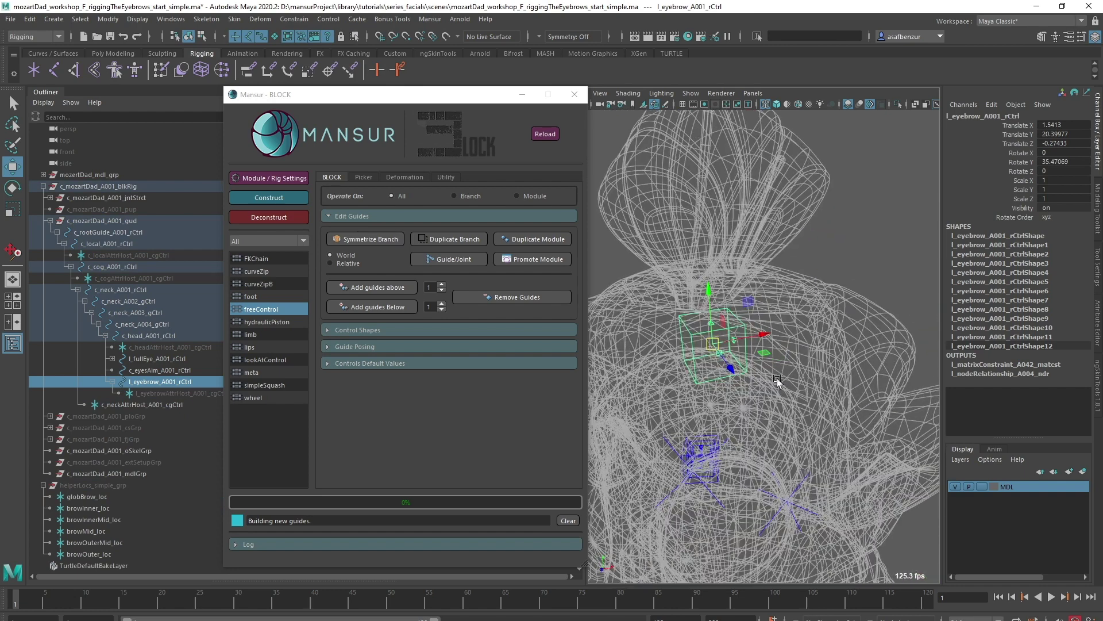
{"action": "left_click", "coordinate": [517, 196]}
{"action": "scroll", "coordinate": [742, 348], "scroll_direction": "down", "scroll_amount": 5}
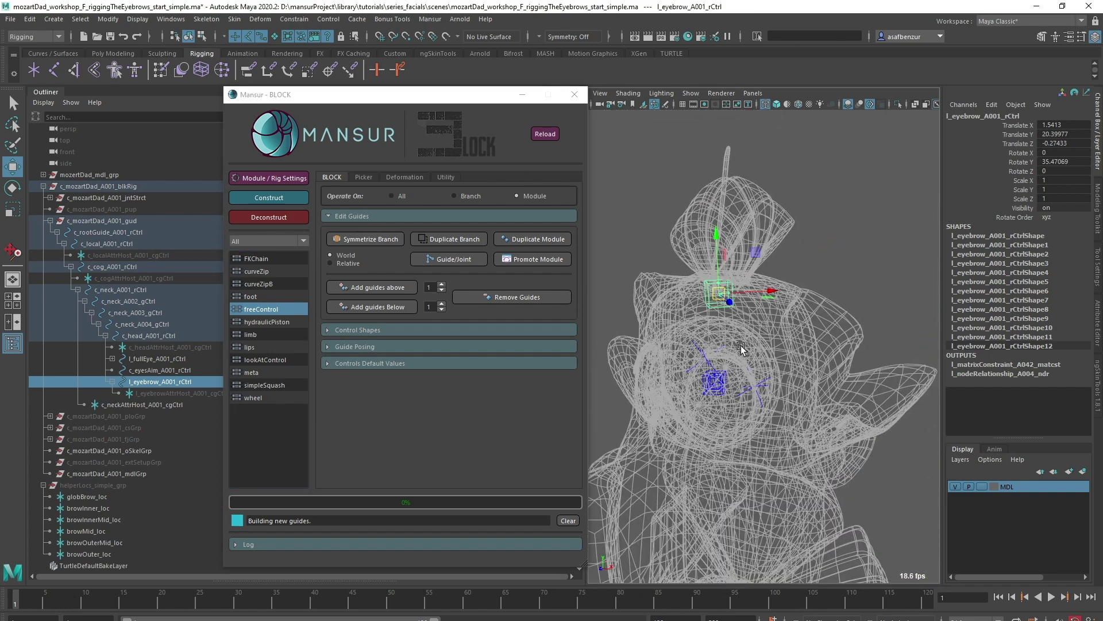
{"action": "key", "text": "5"}
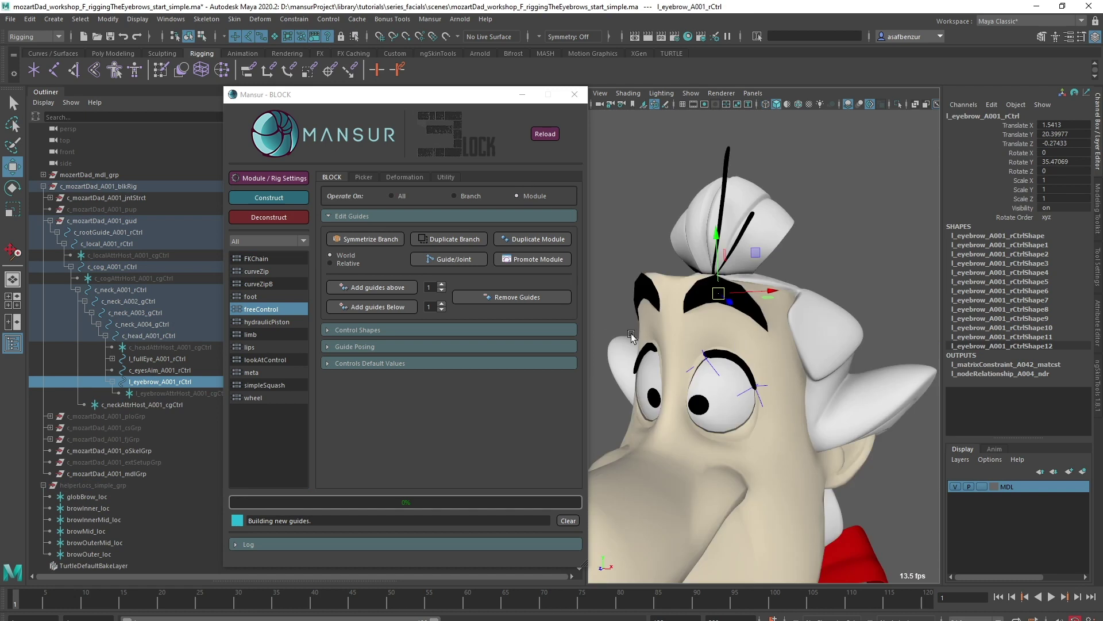
{"action": "left_click", "coordinate": [267, 199]}
{"action": "left_click_drag", "start_coordinate": [734, 314], "coordinate": [677, 324], "text": "alt"}
{"action": "scroll", "coordinate": [679, 328], "scroll_direction": "up", "scroll_amount": 5}
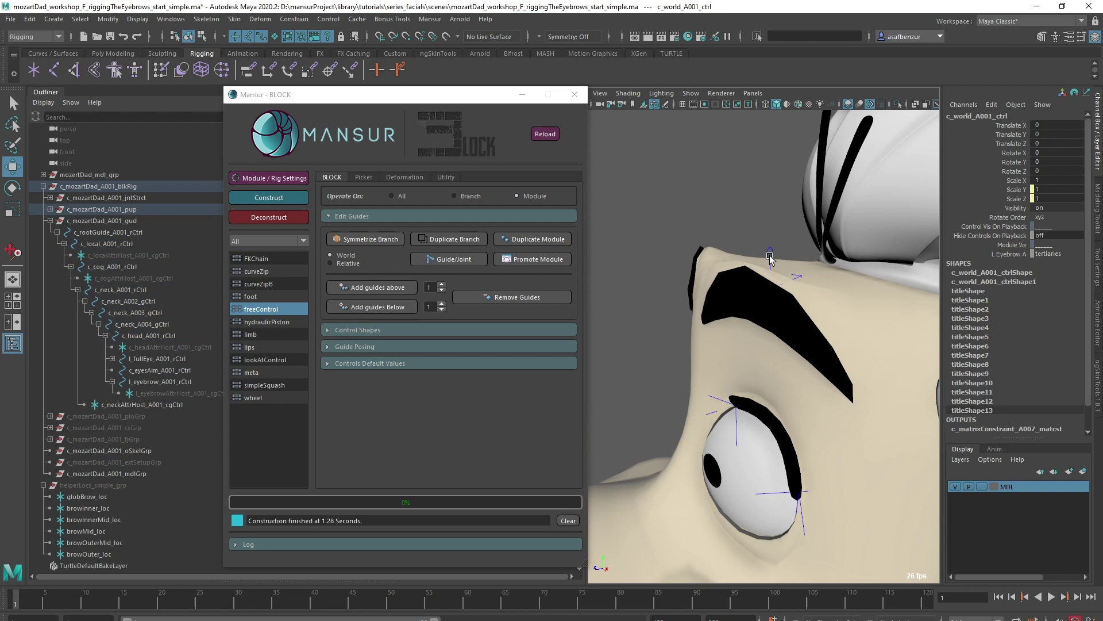
Step: Deconstruct the eyebrow module and display the mesh wireframe over the shaded model
{"action": "left_click", "coordinate": [748, 306]}
{"action": "left_click", "coordinate": [274, 219]}
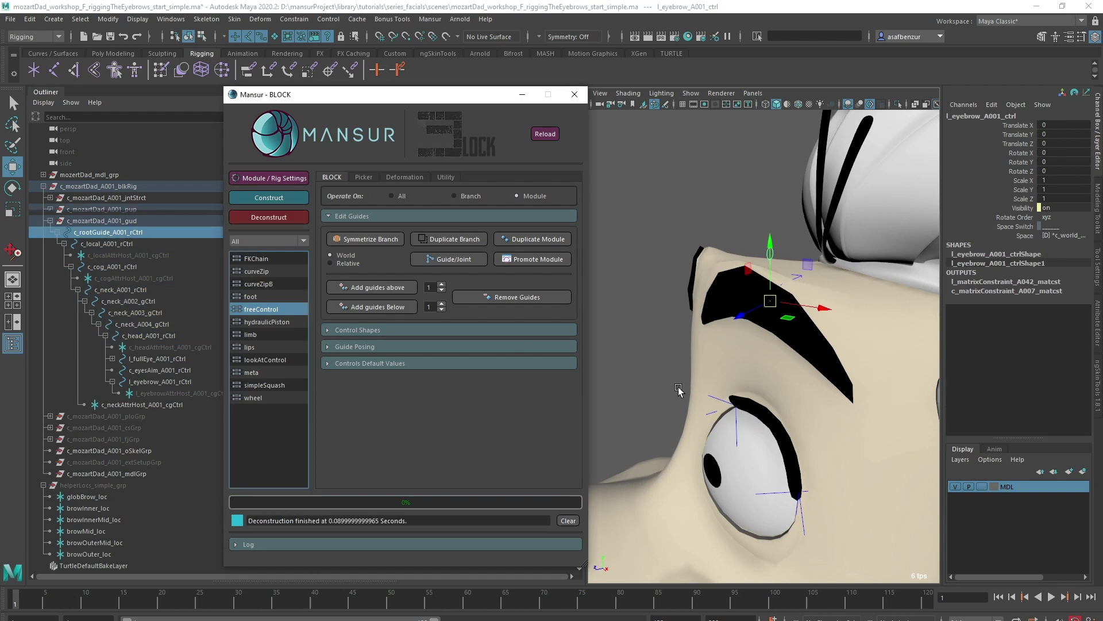
{"action": "scroll", "coordinate": [638, 336], "scroll_direction": "down", "scroll_amount": 5}
{"action": "left_click_drag", "start_coordinate": [643, 342], "coordinate": [716, 388], "text": "alt"}
{"action": "scroll", "coordinate": [716, 388], "scroll_direction": "up", "scroll_amount": 5}
{"action": "left_click", "coordinate": [876, 189]}
{"action": "left_click_drag", "start_coordinate": [876, 192], "coordinate": [801, 136], "text": "alt"}
{"action": "left_click", "coordinate": [798, 105]}
{"action": "mouse_move", "coordinate": [798, 278]}
{"action": "left_mouse_down", "text": "alt"}
{"action": "mouse_move", "coordinate": [796, 301]}
{"action": "mouse_move", "coordinate": [839, 336]}
{"action": "left_mouse_up", "text": "alt"}
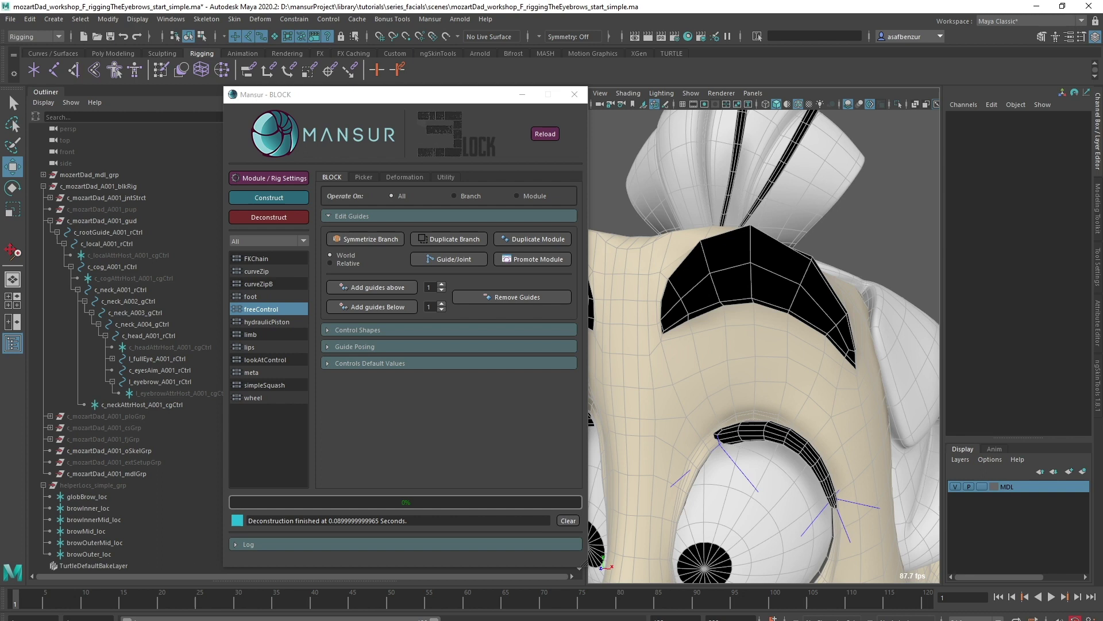
Step: Start a new freeControl module under the eyebrow guide with the body name browInner
{"action": "left_click", "coordinate": [167, 381]}
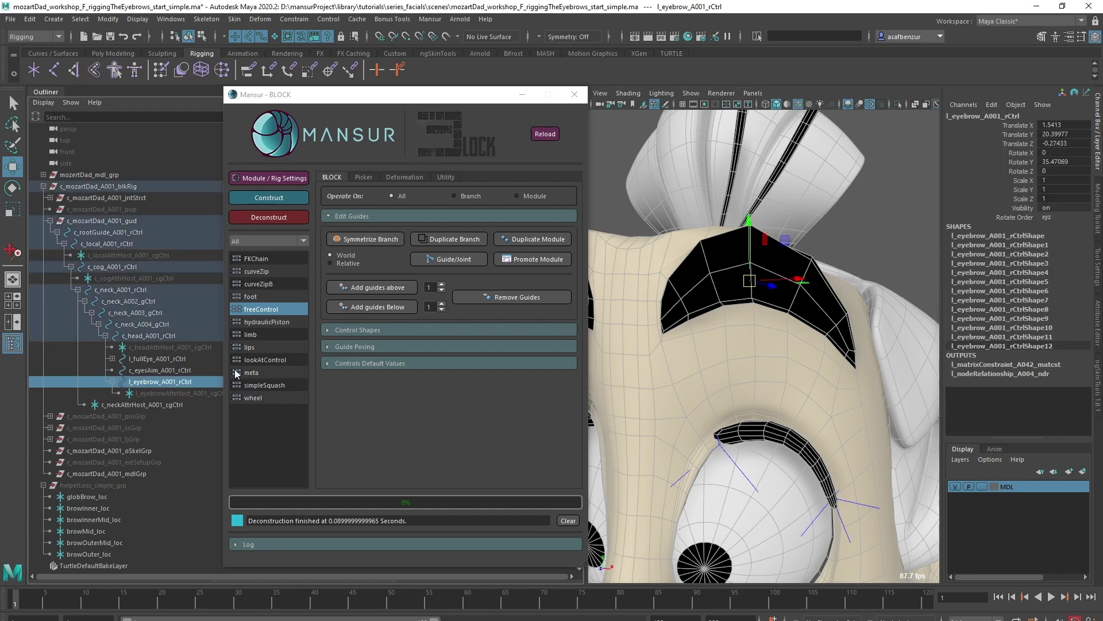
{"action": "double_click", "coordinate": [277, 309]}
{"action": "left_click_drag", "start_coordinate": [594, 222], "coordinate": [522, 223]}
{"action": "type", "text": "browInner"}
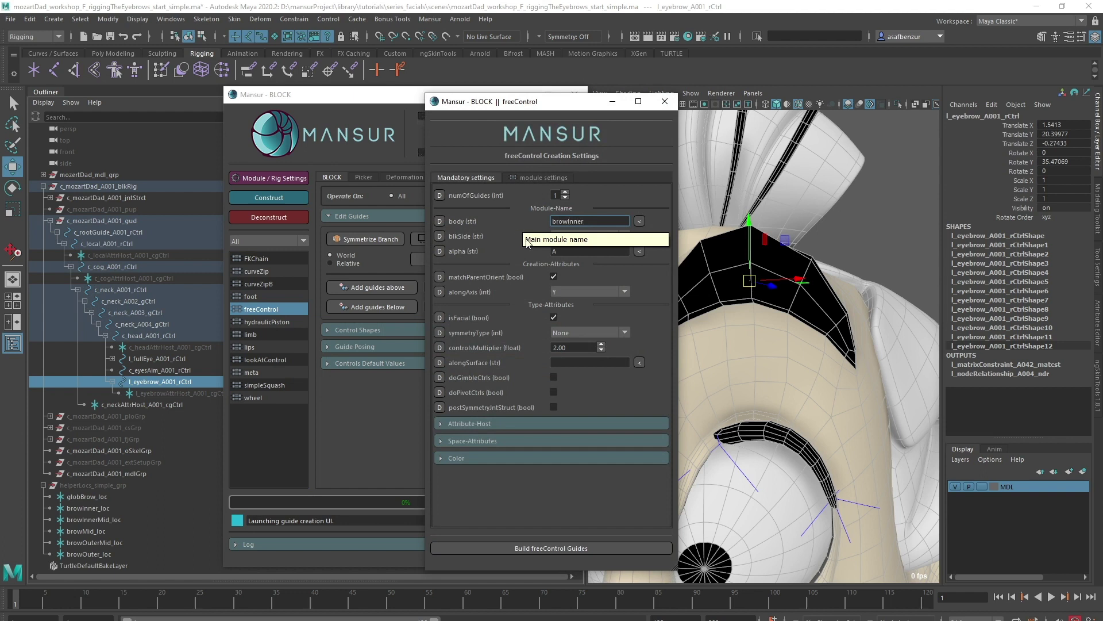
{"action": "key", "text": "Tab"}
Step: Choose another control shape for browInner, set its controls multiplier to 1, and build the guides
{"action": "left_click", "coordinate": [543, 177]}
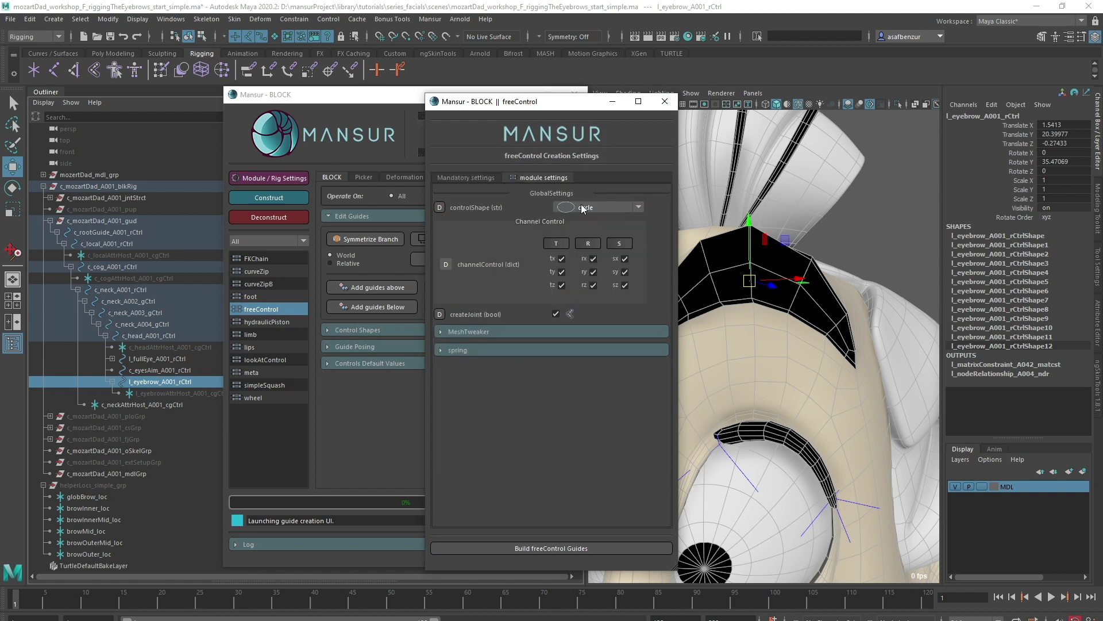
{"action": "left_click", "coordinate": [598, 207]}
{"action": "left_click", "coordinate": [587, 325]}
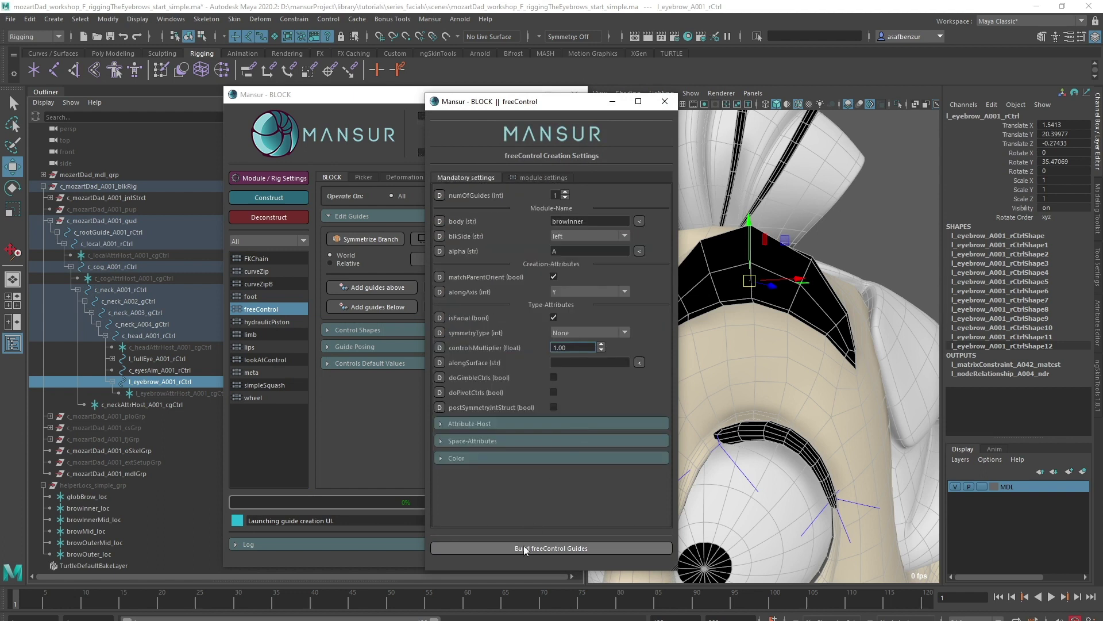
{"action": "left_click", "coordinate": [578, 548]}
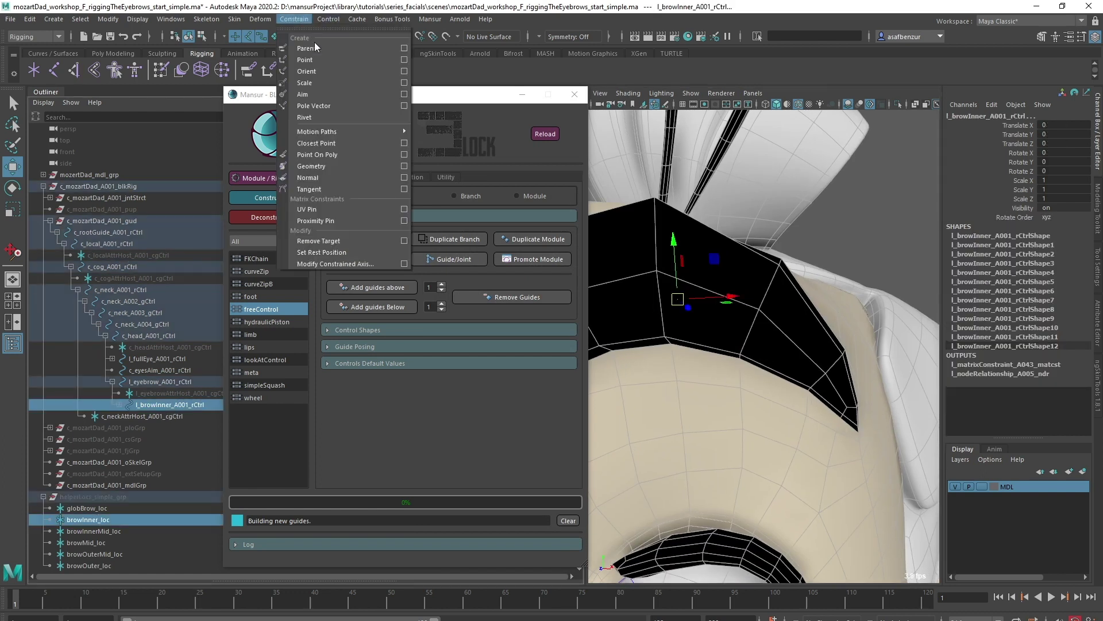
Step: Match the browInner guide to browInner_loc with a temporary parent constraint and scale it uniformly to about 0.4
{"action": "left_click", "coordinate": [118, 404]}
{"action": "left_click", "coordinate": [164, 402]}
{"action": "key", "text": "f"}
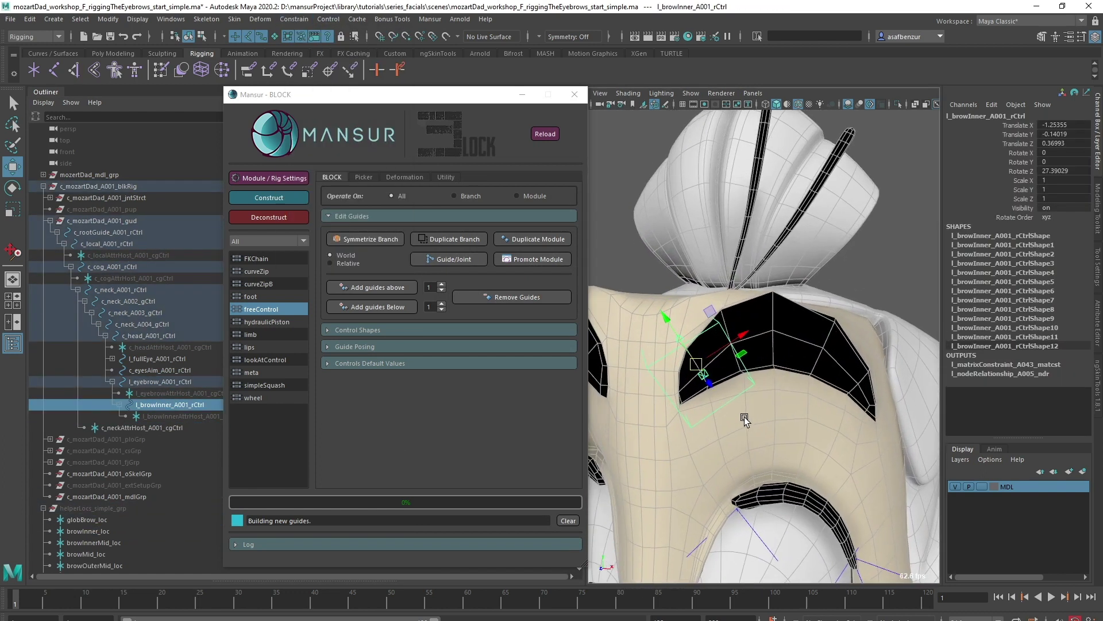
{"action": "left_click_drag", "start_coordinate": [633, 384], "coordinate": [633, 388]}
{"action": "left_click_drag", "start_coordinate": [633, 387], "coordinate": [609, 346], "text": "alt"}
{"action": "key", "text": "w"}
Step: Duplicate the browInner module and match the copy to browInnerMid_loc using a temporary parent constraint
{"action": "left_click", "coordinate": [547, 242]}
{"action": "right_click_drag", "start_coordinate": [627, 310], "coordinate": [650, 311], "text": "alt"}
{"action": "middle_click_drag", "start_coordinate": [649, 310], "coordinate": [676, 315], "text": "alt"}
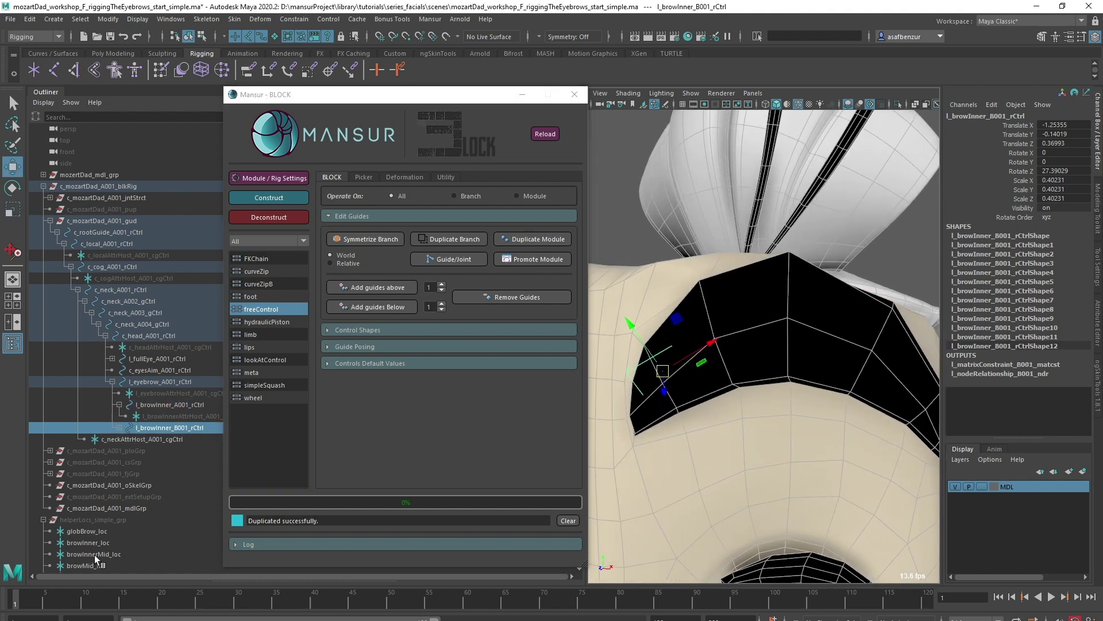
{"action": "left_click", "coordinate": [94, 554]}
{"action": "left_click", "coordinate": [167, 428], "text": "ctrl"}
{"action": "left_click", "coordinate": [295, 19]}
{"action": "left_click", "coordinate": [299, 43]}
{"action": "left_click", "coordinate": [119, 428]}
{"action": "left_click", "coordinate": [170, 450]}
{"action": "key", "text": "Delete"}
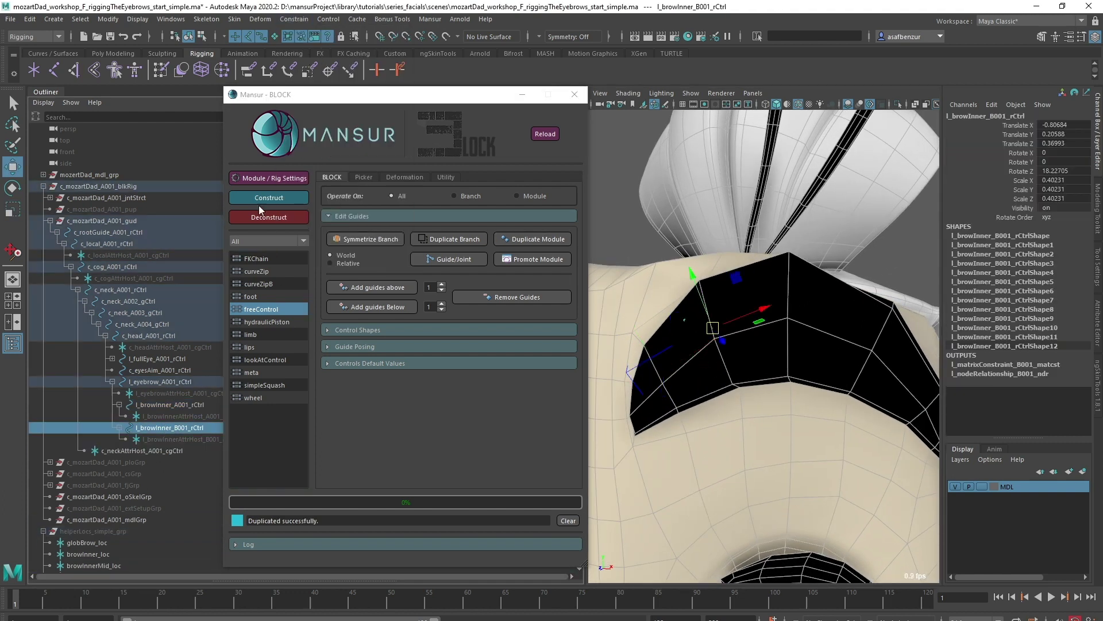
Step: Rename the duplicated browInner module as browInnerMid and set its alpha to A
{"action": "left_click", "coordinate": [269, 179]}
{"action": "left_click", "coordinate": [597, 206]}
{"action": "type", "text": "Mid"}
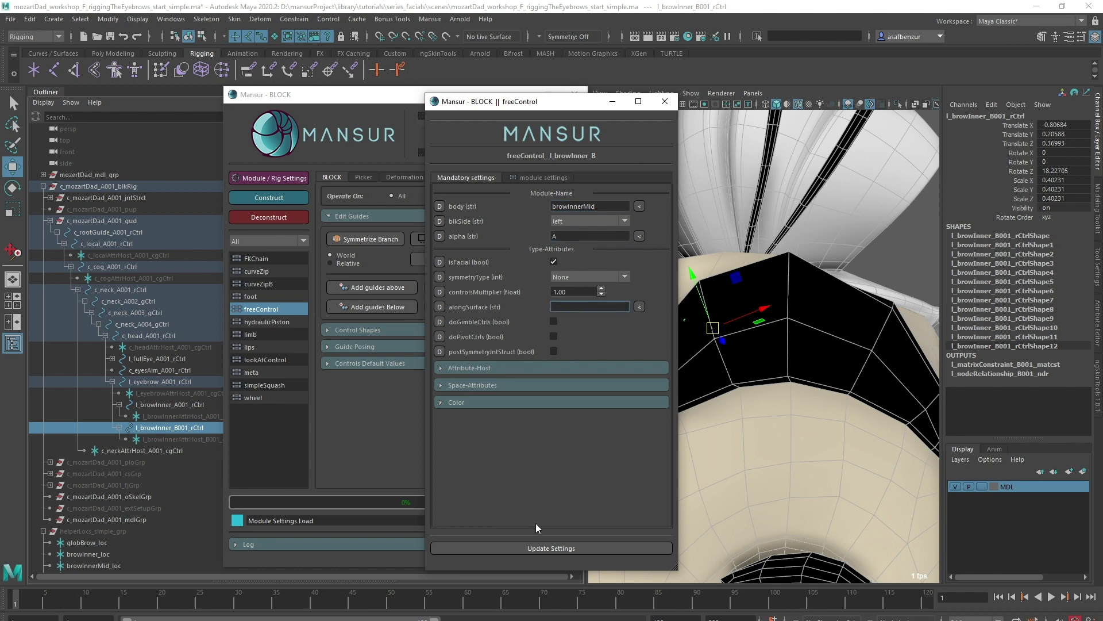
{"action": "left_click", "coordinate": [543, 548]}
Step: Duplicate the browInnerMid module and match the copy to browMid_loc using a temporary parent constraint
{"action": "scroll", "coordinate": [737, 384], "scroll_direction": "up", "scroll_amount": 3}
{"action": "left_click", "coordinate": [543, 241]}
{"action": "scroll", "coordinate": [103, 561], "scroll_direction": "down", "scroll_amount": 3}
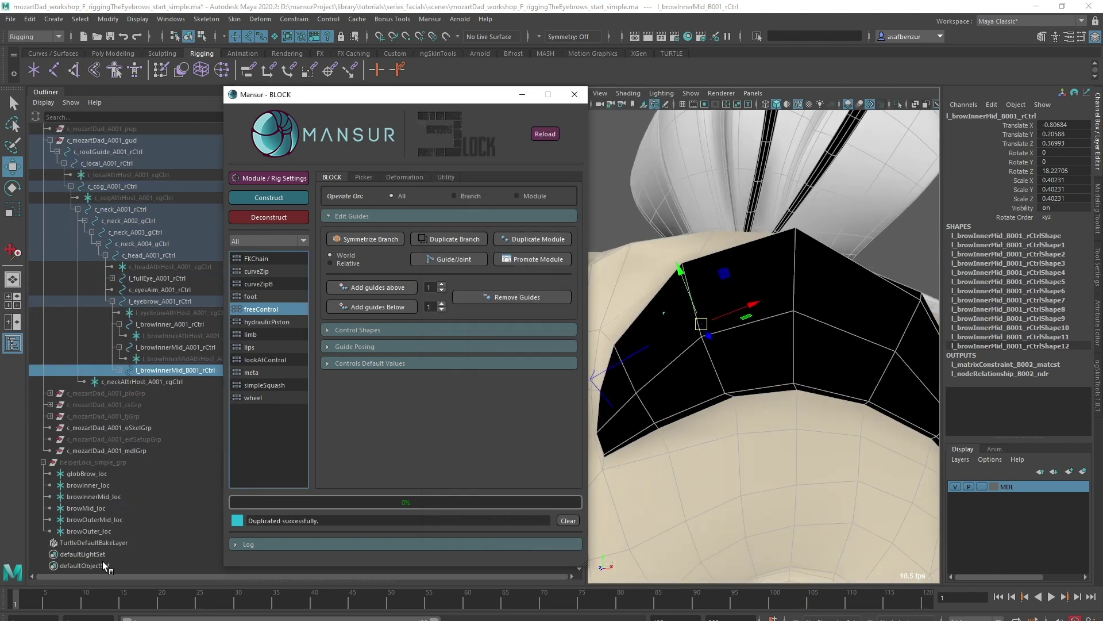
{"action": "left_click", "coordinate": [92, 508]}
{"action": "left_click", "coordinate": [147, 369], "text": "ctrl"}
{"action": "left_click", "coordinate": [304, 19]}
{"action": "left_click", "coordinate": [310, 47]}
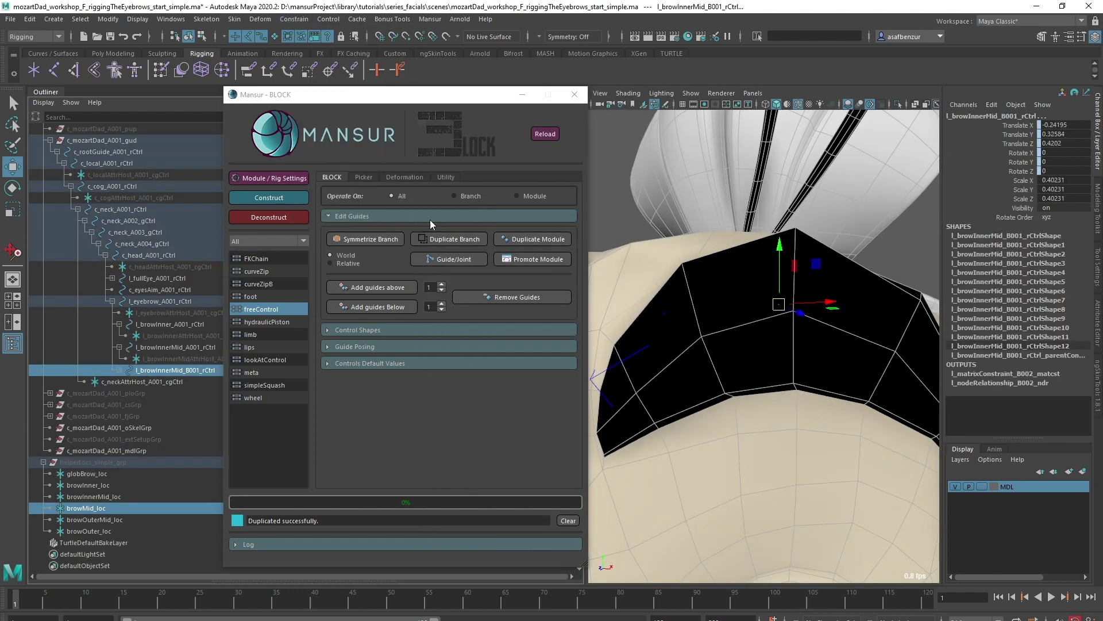
{"action": "left_click", "coordinate": [119, 370]}
{"action": "left_click", "coordinate": [163, 393]}
{"action": "key", "text": "Delete"}
Step: Rename the duplicated browInnerMid module as browMid and set its alpha to A
{"action": "left_click", "coordinate": [162, 372]}
{"action": "left_click", "coordinate": [288, 179]}
{"action": "left_click_drag", "start_coordinate": [599, 206], "coordinate": [523, 206]}
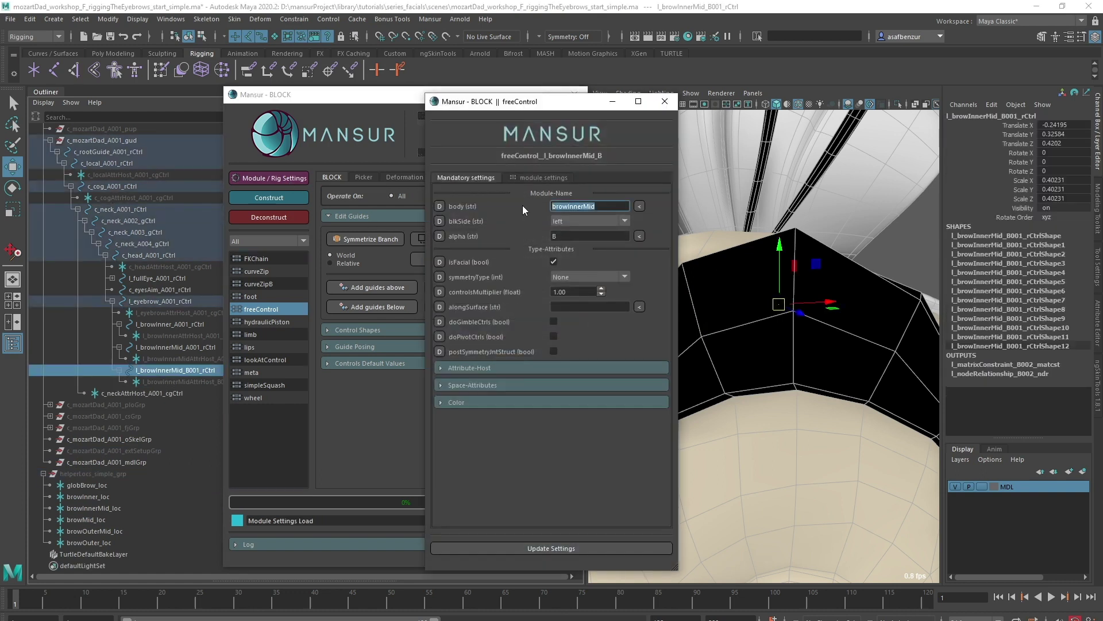
{"action": "type", "text": "browMid"}
{"action": "double_click", "coordinate": [558, 237]}
{"action": "type", "text": "A"}
{"action": "key", "text": "BackSpace"}
{"action": "type", "text": "B"}
{"action": "left_click", "coordinate": [526, 548]}
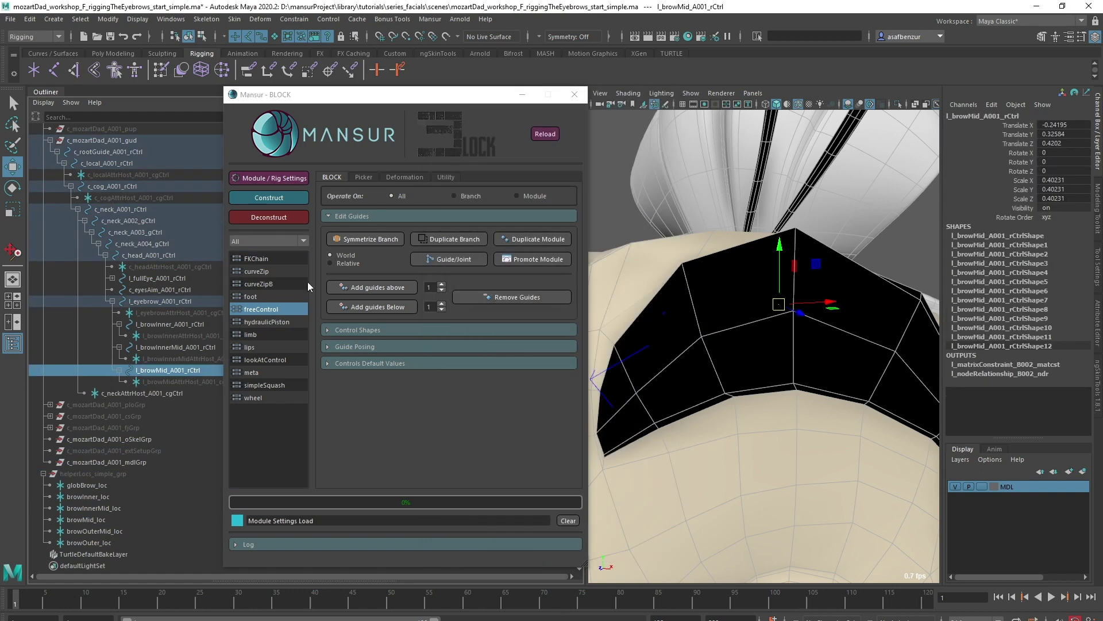
Step: Make a copy of the browMid module named browOuterMid with alpha A, and match it to browOuterMid_loc
{"action": "double_click", "coordinate": [604, 207]}
{"action": "type", "text": "browOuterMid"}
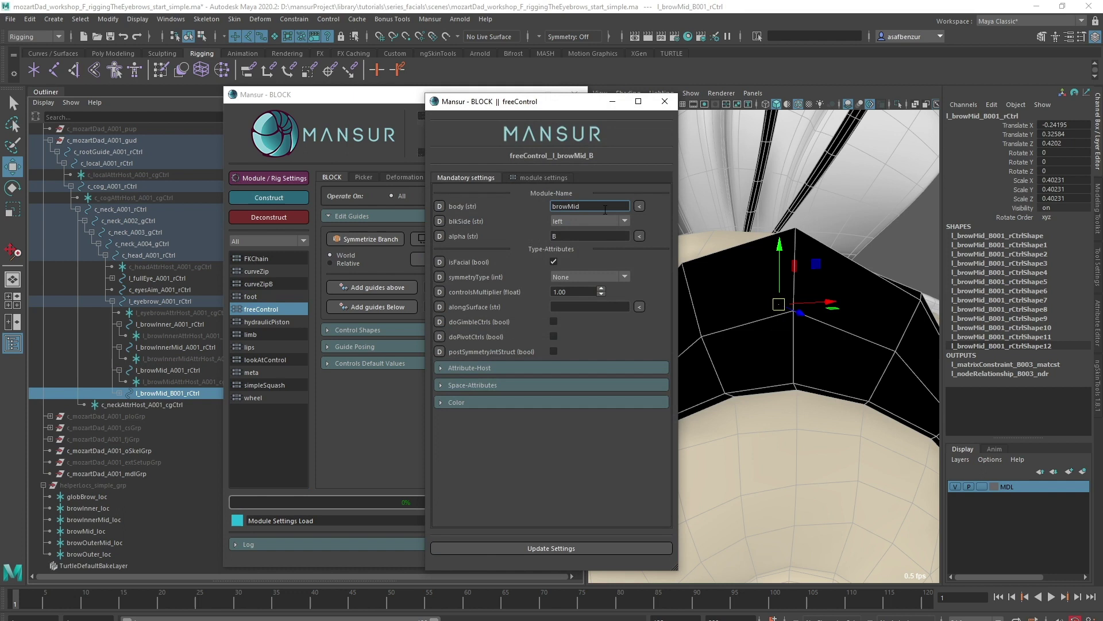
{"action": "left_click", "coordinate": [537, 547]}
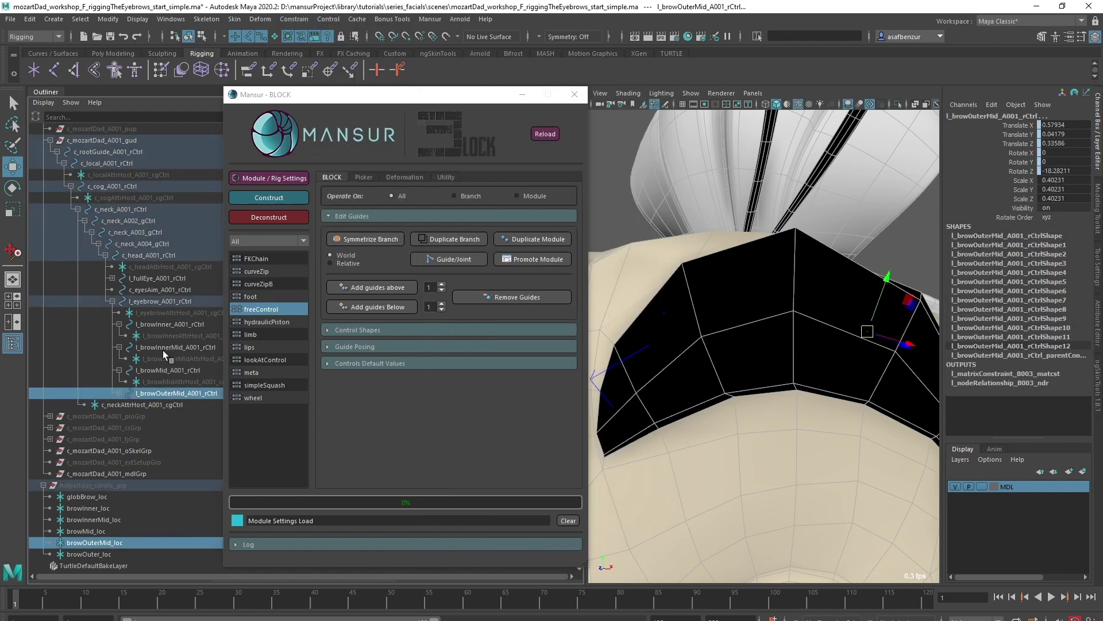
Step: Duplicate the browOuterMid module and rename the copy as browOuter with alpha A
{"action": "left_click", "coordinate": [180, 393]}
{"action": "left_click", "coordinate": [530, 239]}
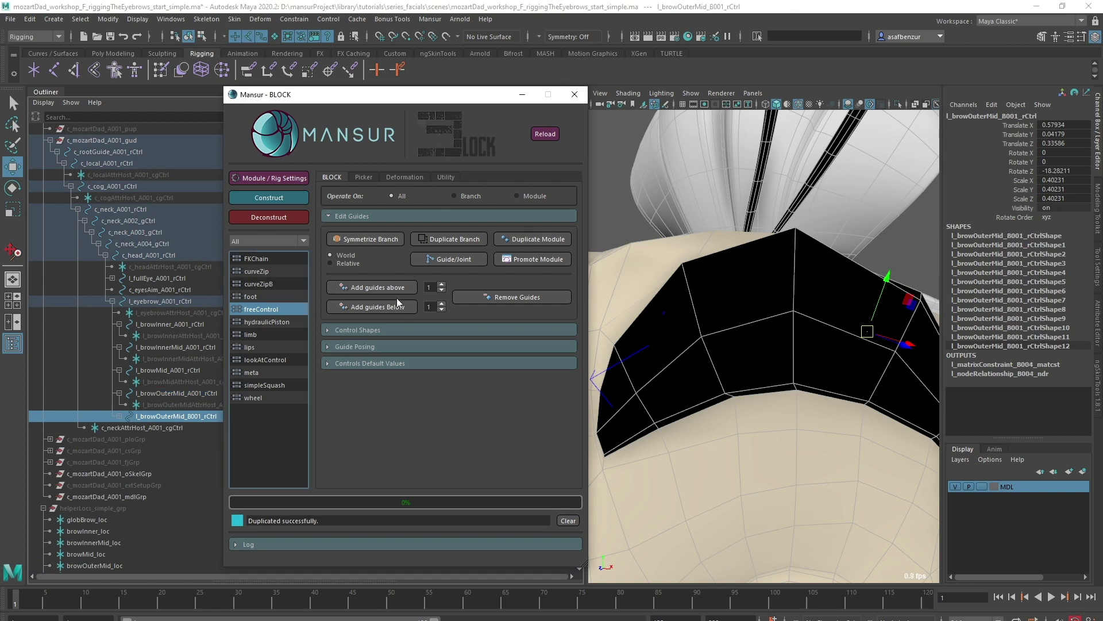
{"action": "left_click", "coordinate": [269, 178]}
{"action": "left_click", "coordinate": [605, 207]}
{"action": "key", "text": "BackSpace"}
{"action": "key", "text": "BackSpace"}
{"action": "key", "text": "BackSpace"}
{"action": "left_click", "coordinate": [588, 236]}
{"action": "key", "text": "BackSpace"}
{"action": "type", "text": "A"}
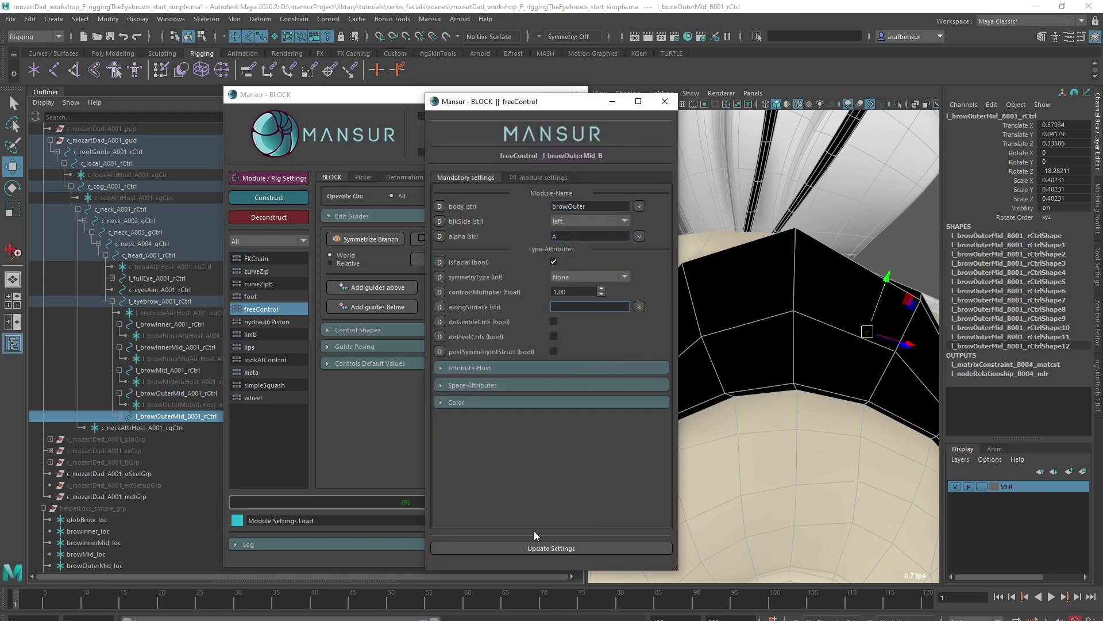
{"action": "left_click", "coordinate": [534, 547]}
Step: Match the browOuter guide to browOuter_loc with a parent constraint and delete the constraint
{"action": "left_click", "coordinate": [113, 530], "text": "ctrl"}
{"action": "left_click", "coordinate": [294, 18]}
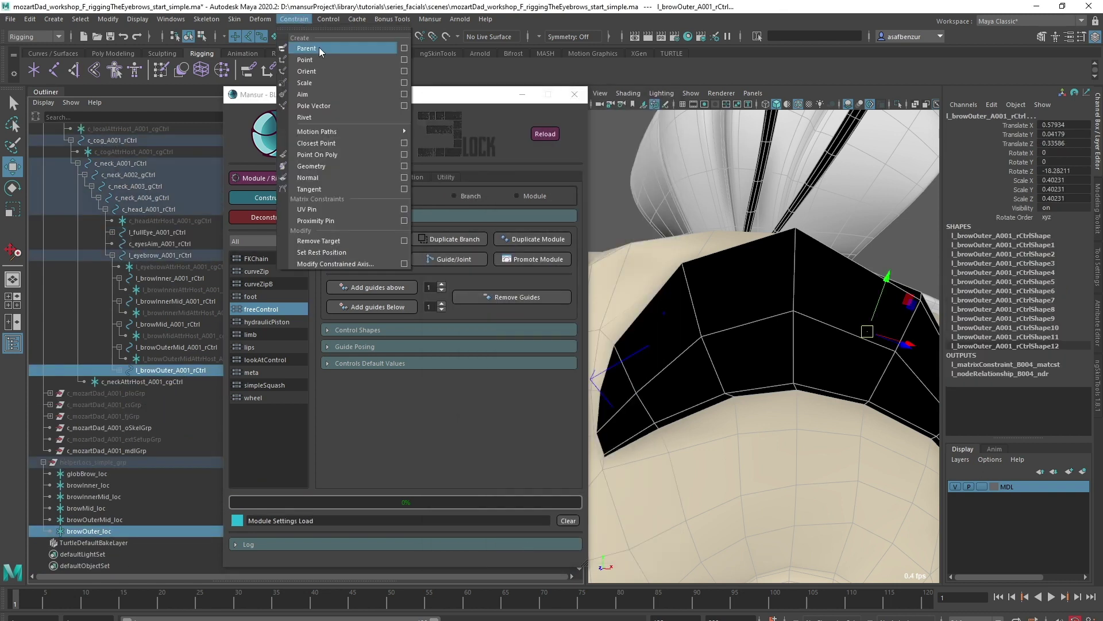
{"action": "left_click", "coordinate": [320, 49]}
{"action": "left_click", "coordinate": [119, 370]}
{"action": "left_click", "coordinate": [183, 392]}
{"action": "key", "text": "Delete"}
Step: Duplicate the browInner module and rename the copy as browInnerTip with alpha A
{"action": "left_click", "coordinate": [909, 254]}
{"action": "left_click_drag", "start_coordinate": [909, 253], "coordinate": [770, 422], "text": "alt"}
{"action": "right_click_drag", "start_coordinate": [770, 422], "coordinate": [715, 418], "text": "alt"}
{"action": "left_click", "coordinate": [654, 382]}
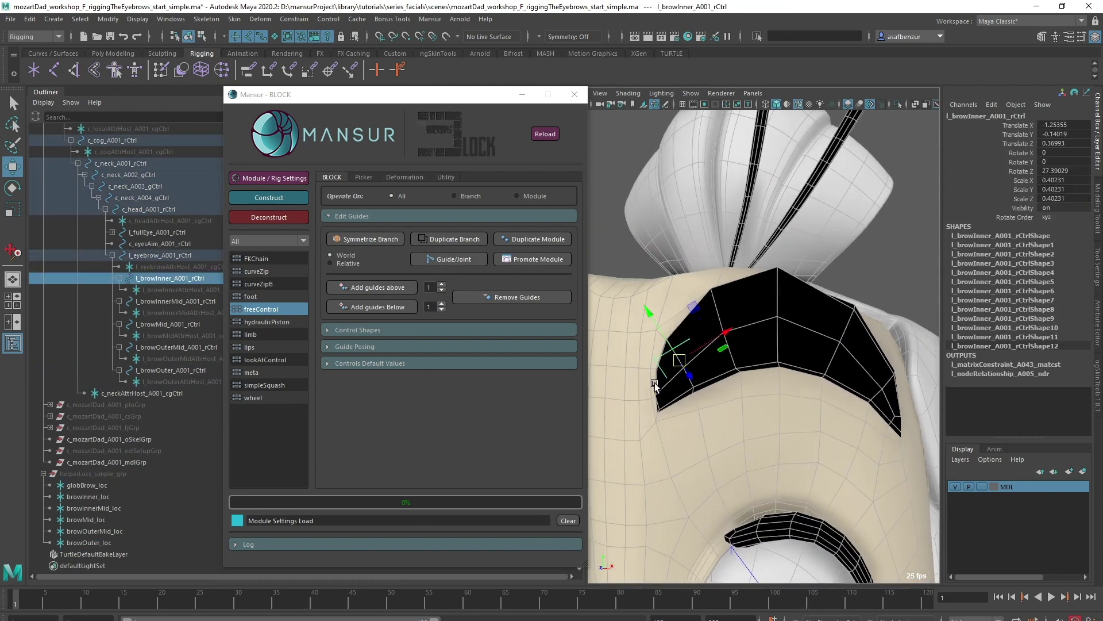
{"action": "left_click", "coordinate": [529, 239]}
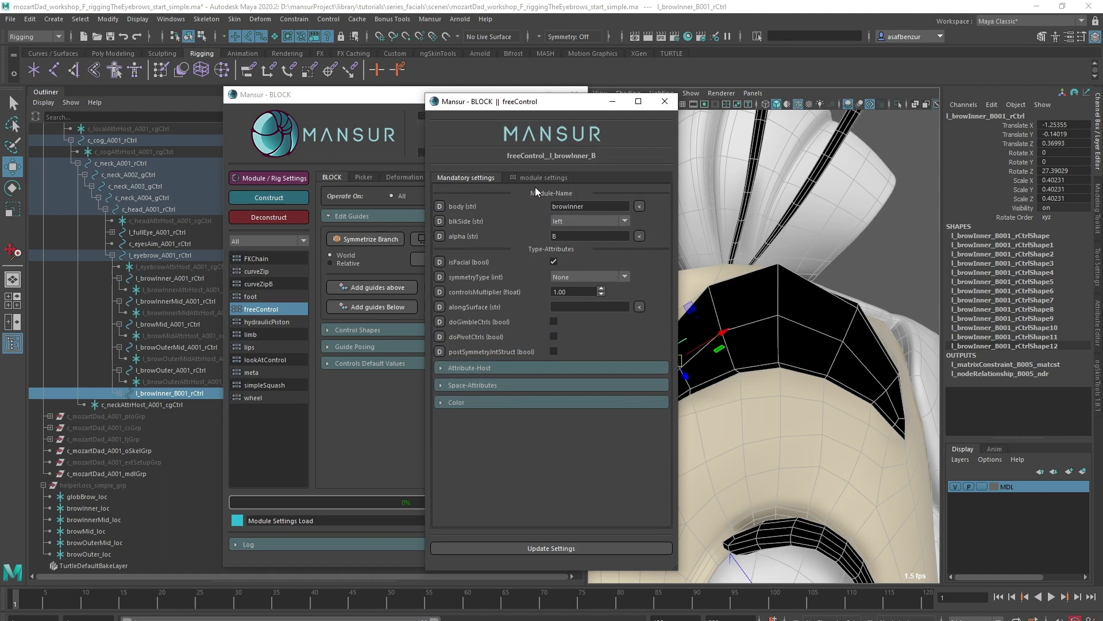
{"action": "left_click", "coordinate": [593, 207]}
{"action": "double_click", "coordinate": [555, 236]}
{"action": "type", "text": "A"}
Step: Set the browInnerTip module's controls multiplier to 0.70 and its control shape to triangle, then update the settings
{"action": "left_click_drag", "start_coordinate": [570, 292], "coordinate": [518, 292]}
{"action": "type", "text": "0.5"}
{"action": "key", "text": "Return"}
{"action": "left_click", "coordinate": [540, 178]}
{"action": "left_click", "coordinate": [590, 209]}
{"action": "left_click", "coordinate": [589, 209]}
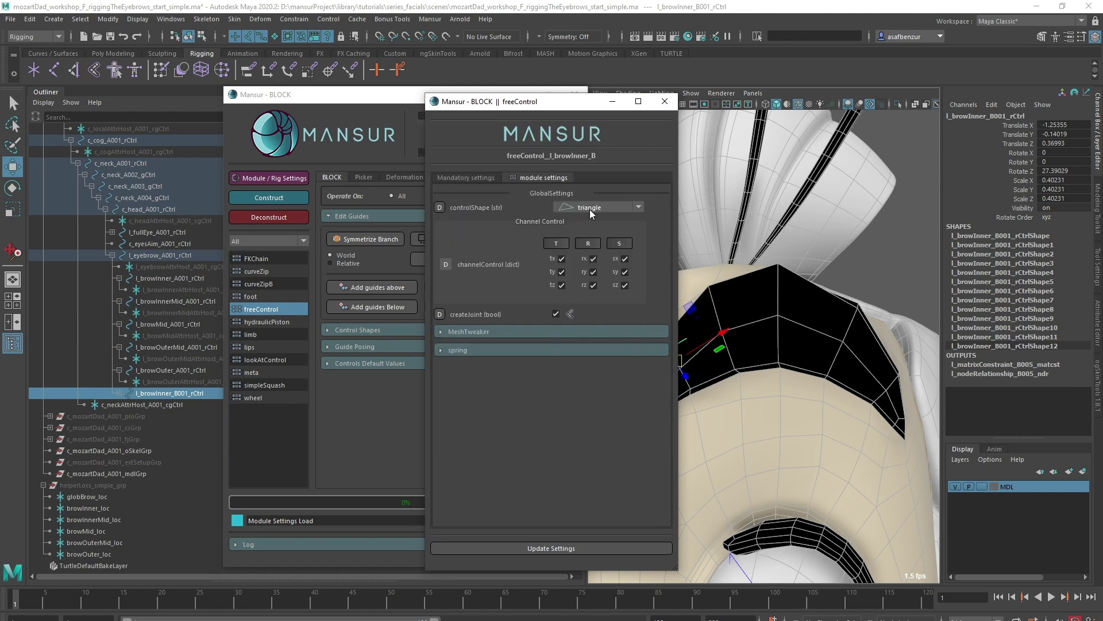
{"action": "left_click", "coordinate": [569, 547]}
Step: Parent the browInnerTip guide under the browInner guide and scale it uniformly to about 0.71
{"action": "middle_click_drag", "start_coordinate": [173, 283], "coordinate": [174, 278]}
{"action": "left_click", "coordinate": [126, 301]}
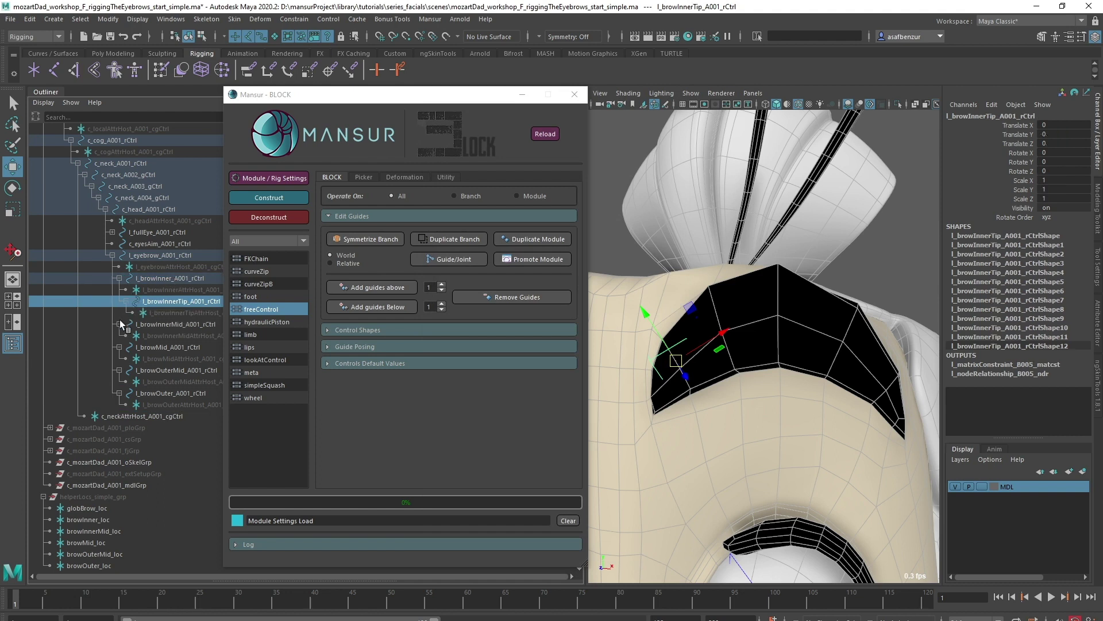
{"action": "key", "text": "4"}
{"action": "scroll", "coordinate": [661, 368], "scroll_direction": "up", "scroll_amount": 2}
{"action": "key", "text": "r"}
{"action": "left_click_drag", "start_coordinate": [654, 367], "coordinate": [705, 389]}
{"action": "key", "text": "5"}
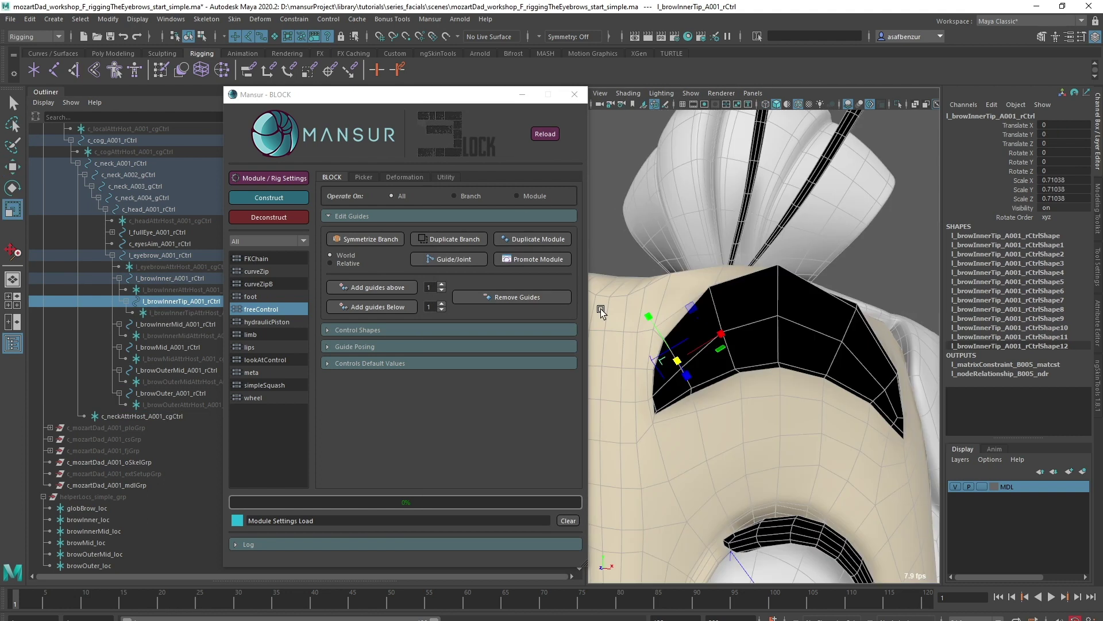
Step: Duplicate the browInnerTip module as browOuterTip with alpha A and parent its guide under browOuter
{"action": "left_click", "coordinate": [523, 235]}
{"action": "left_click", "coordinate": [269, 179]}
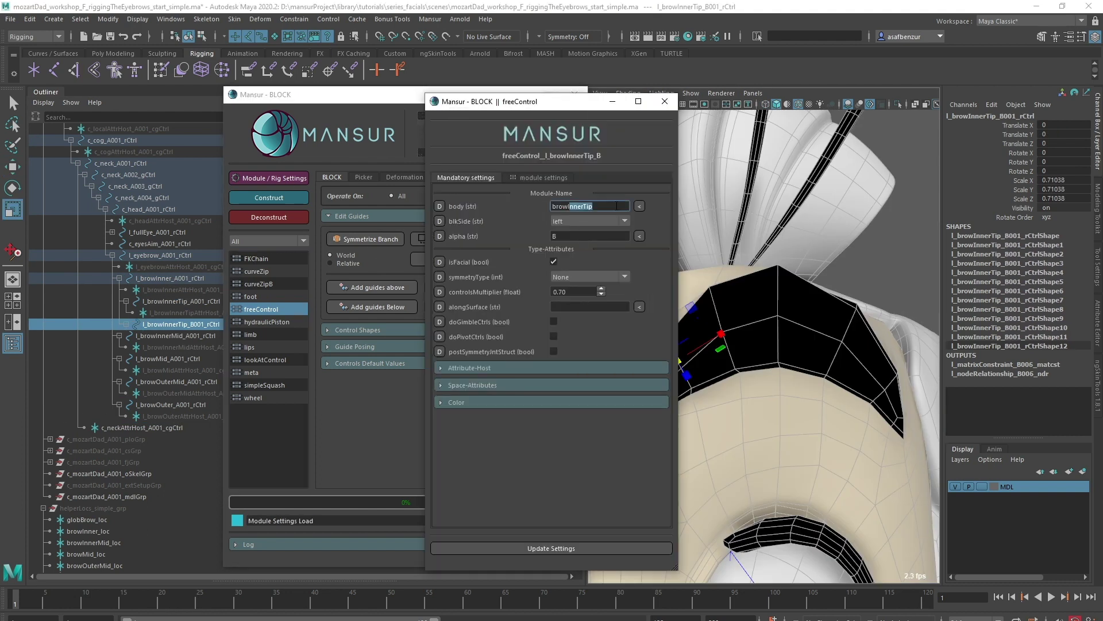
{"action": "double_click", "coordinate": [590, 237]}
{"action": "type", "text": "A"}
{"action": "left_click", "coordinate": [590, 307]}
{"action": "left_click", "coordinate": [539, 178]}
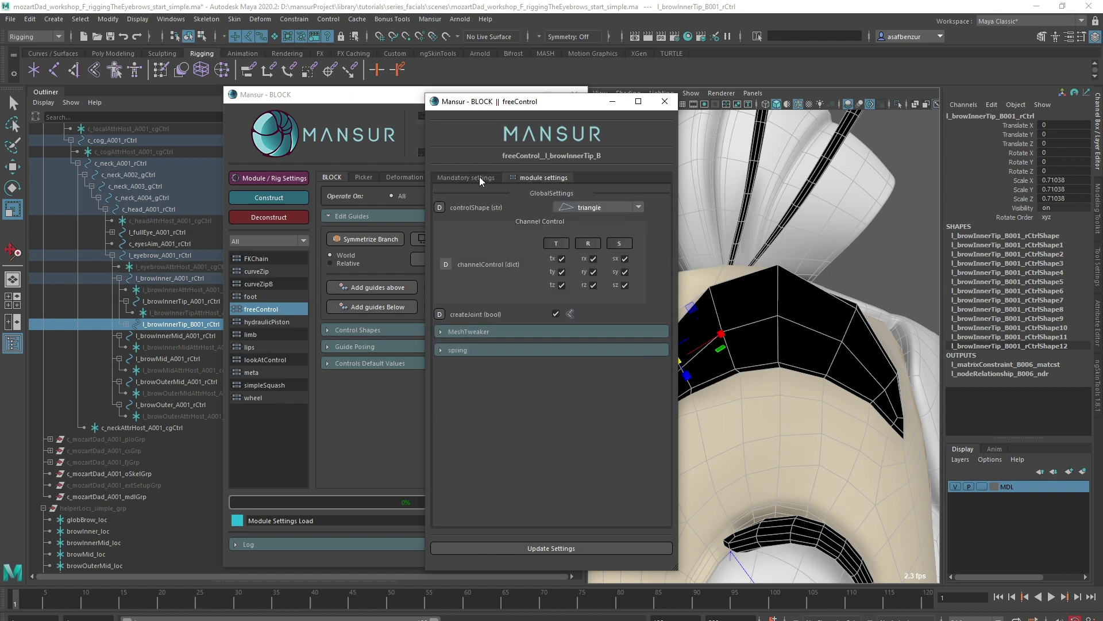
{"action": "left_click", "coordinate": [478, 178]}
{"action": "left_click", "coordinate": [537, 550]}
{"action": "left_click", "coordinate": [145, 406], "text": "ctrl"}
{"action": "key", "text": "p"}
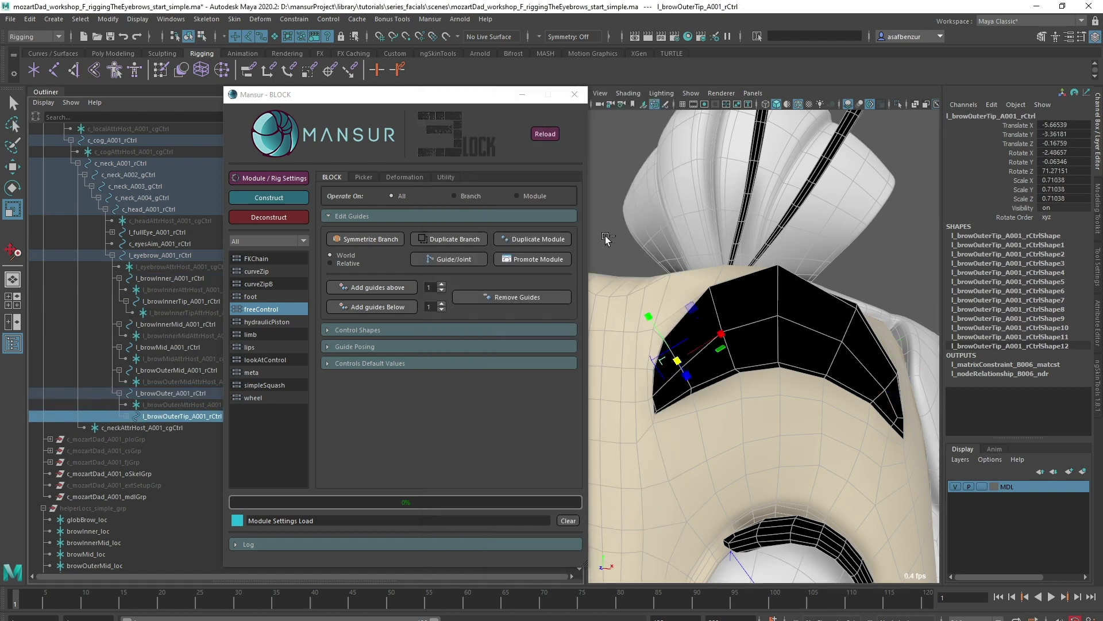
Step: Reset the translate and rotate channels of the browOuterTip guide so it snaps onto browOuter
{"action": "left_click", "coordinate": [605, 234]}
{"action": "key", "text": "alt+1"}
{"action": "left_click_drag", "start_coordinate": [794, 407], "coordinate": [757, 396], "text": "alt"}
{"action": "left_click", "coordinate": [195, 414]}
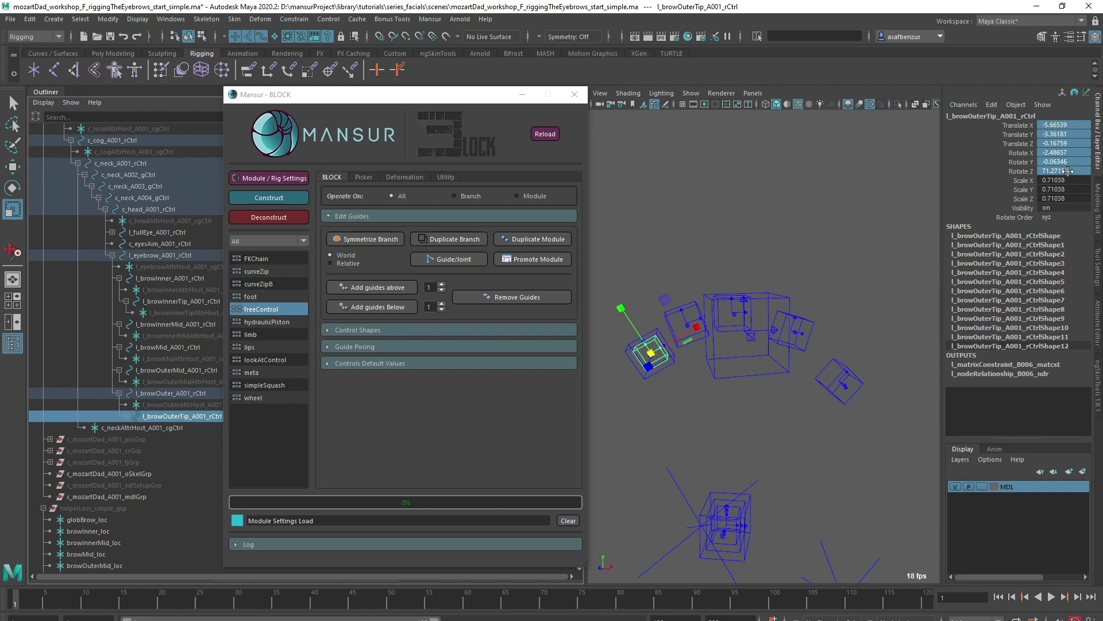
{"action": "left_click", "coordinate": [806, 362]}
{"action": "left_click_drag", "start_coordinate": [829, 381], "coordinate": [815, 373], "text": "alt"}
Step: Show the character's polygon meshes in the viewport and construct the BLOCK rig
{"action": "left_click", "coordinate": [690, 94]}
{"action": "left_click", "coordinate": [706, 282]}
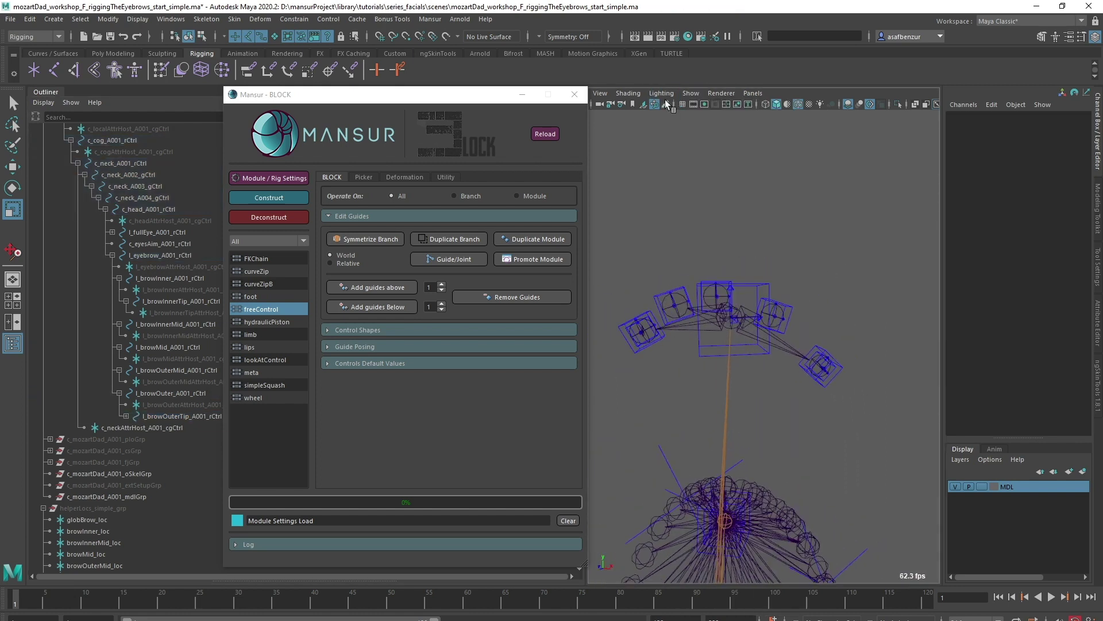
{"action": "left_click", "coordinate": [691, 93]}
{"action": "left_click", "coordinate": [708, 212]}
{"action": "right_click_drag", "start_coordinate": [807, 350], "coordinate": [747, 366], "text": "alt"}
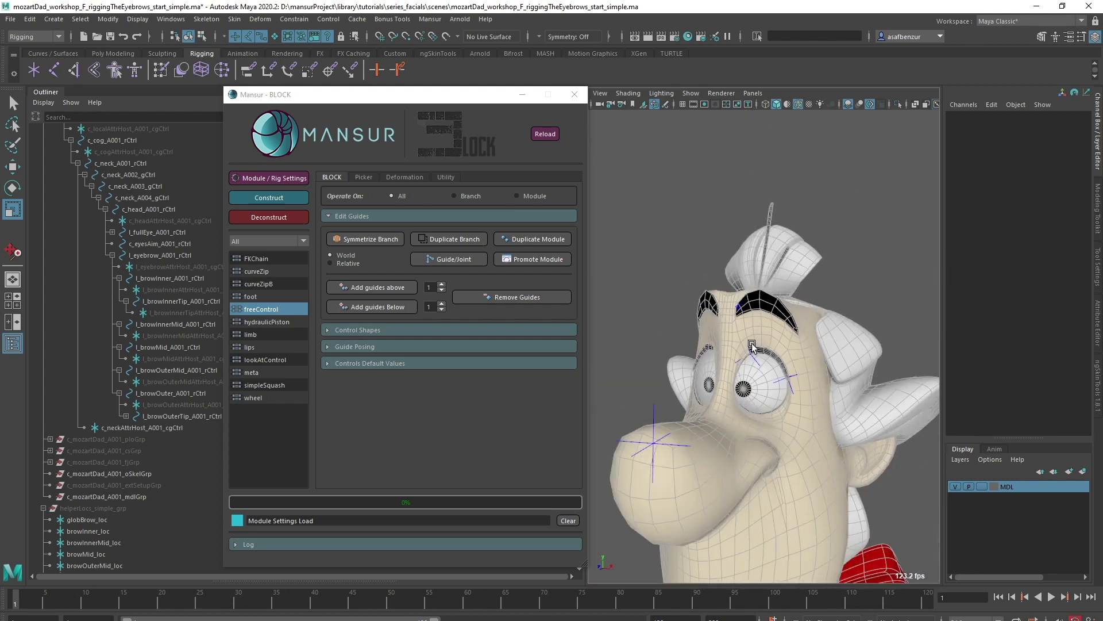
{"action": "left_click_drag", "start_coordinate": [747, 366], "coordinate": [718, 369], "text": "alt"}
{"action": "scroll", "coordinate": [689, 404], "scroll_direction": "down", "scroll_amount": 3}
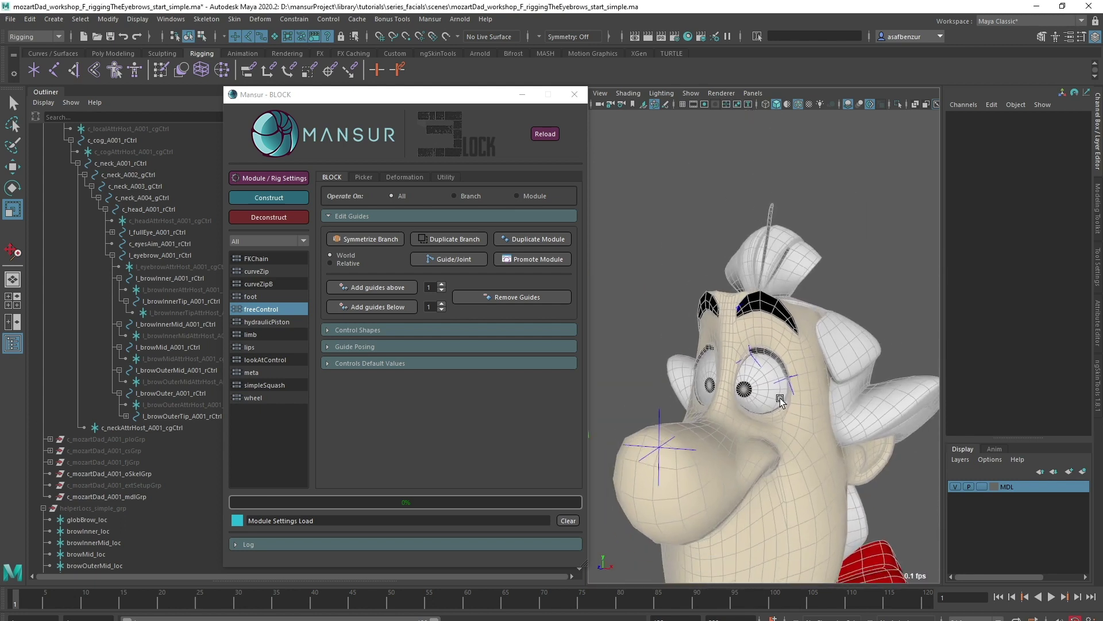
{"action": "left_click", "coordinate": [620, 406]}
{"action": "left_click", "coordinate": [269, 198]}
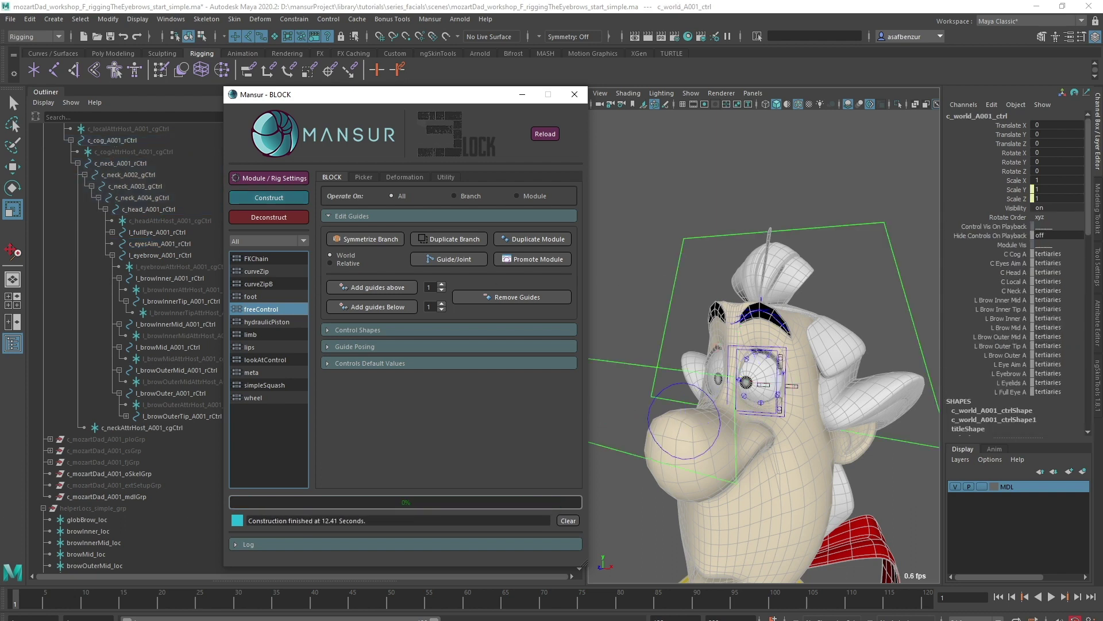
Step: Try moving the main left eyebrow control vertically and undo the move
{"action": "scroll", "coordinate": [751, 190], "scroll_direction": "up", "scroll_amount": 5}
{"action": "left_click", "coordinate": [752, 190]}
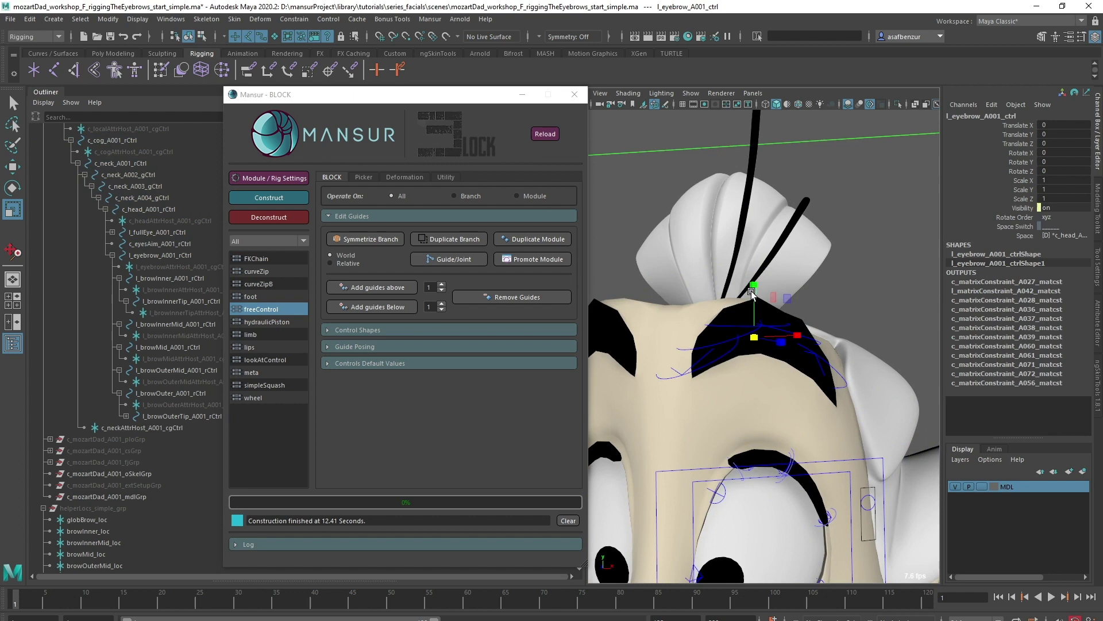
{"action": "key", "text": "w"}
{"action": "left_click_drag", "start_coordinate": [751, 189], "coordinate": [752, 218]}
{"action": "key", "text": "ctrl+z"}
Step: Turn on the display of joints in the viewport
{"action": "left_click", "coordinate": [692, 94]}
{"action": "left_click", "coordinate": [707, 276]}
{"action": "left_click_drag", "start_coordinate": [739, 312], "coordinate": [725, 314], "text": "alt"}
Step: Test the eyebrow control by moving it up and rotating it, undoing each change
{"action": "left_click_drag", "start_coordinate": [733, 290], "coordinate": [732, 229]}
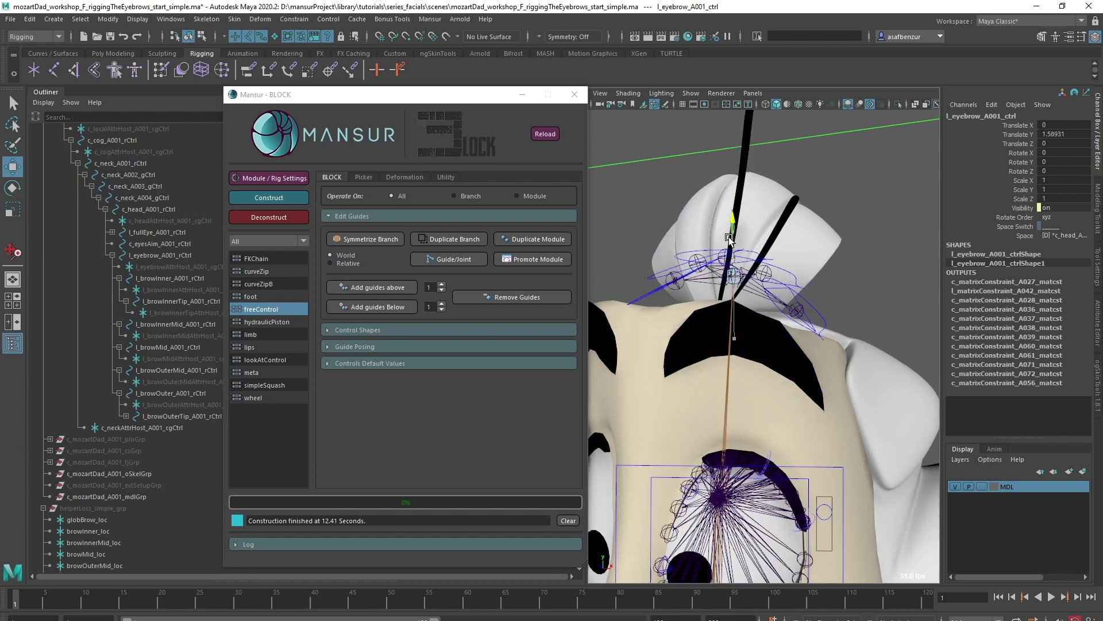
{"action": "key", "text": "ctrl+z"}
{"action": "key", "text": "e"}
{"action": "left_click_drag", "start_coordinate": [758, 292], "coordinate": [716, 265]}
{"action": "key", "text": "ctrl+z"}
Step: Select the skinning joints of the eyebrow branch and add them as influences to the c_body_geo skin
{"action": "mouse_move", "coordinate": [747, 322]}
{"action": "left_mouse_down", "text": "alt"}
{"action": "mouse_move", "coordinate": [776, 331]}
{"action": "mouse_move", "coordinate": [754, 326]}
{"action": "left_mouse_up", "text": "alt"}
{"action": "left_click", "coordinate": [396, 180]}
{"action": "left_click", "coordinate": [378, 215]}
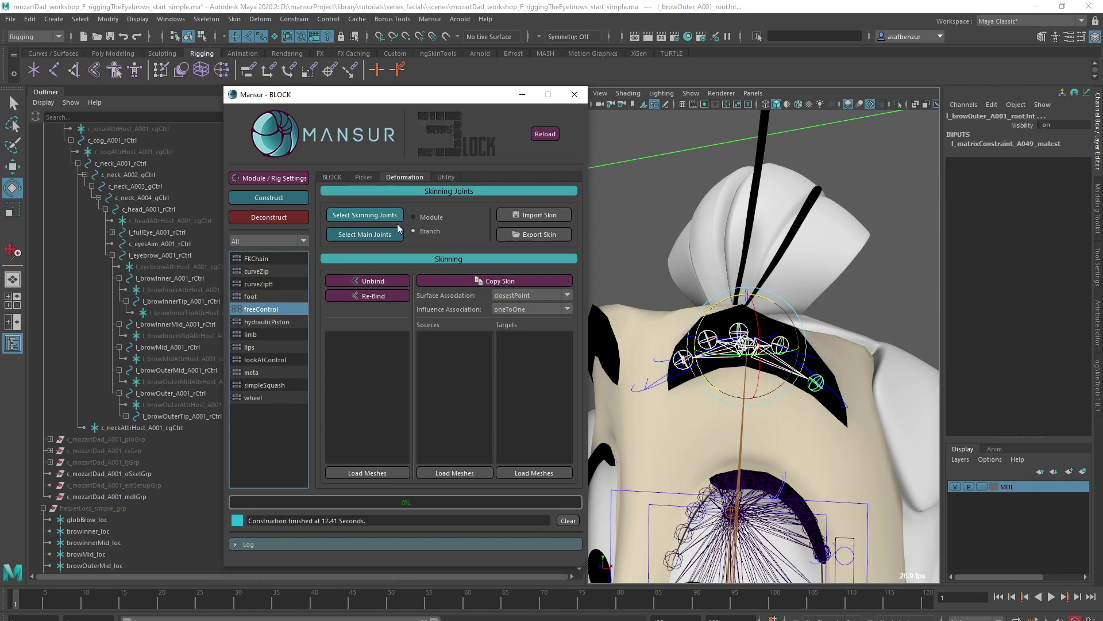
{"action": "left_click", "coordinate": [850, 381]}
{"action": "left_click", "coordinate": [29, 19]}
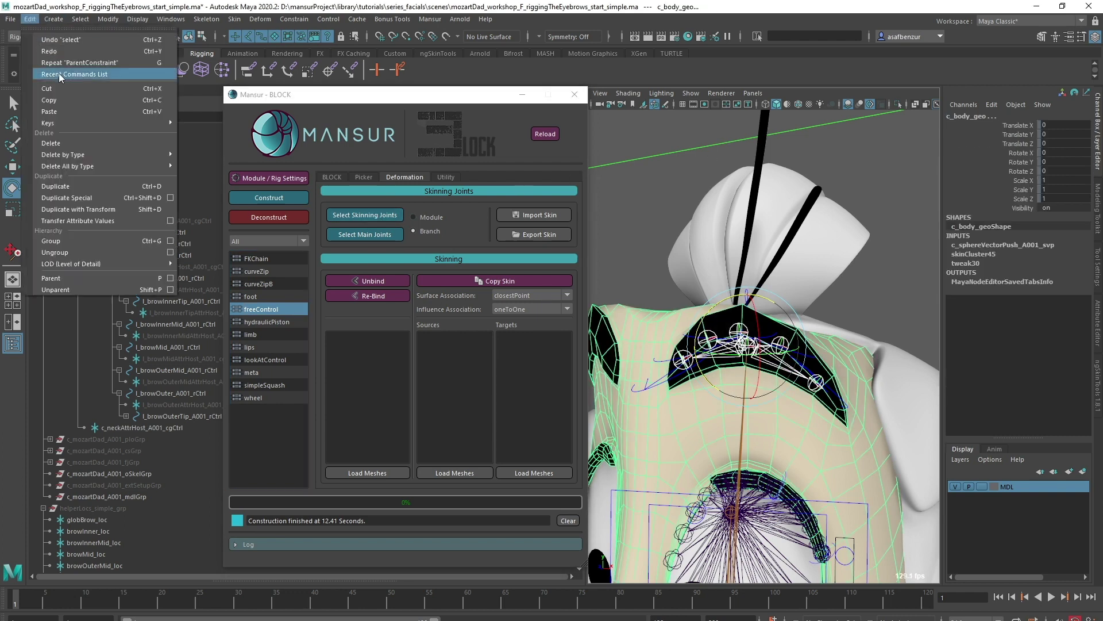
{"action": "mouse_move", "coordinate": [234, 19]}
{"action": "mouse_move", "coordinate": [362, 292]}
{"action": "left_click", "coordinate": [425, 293]}
{"action": "left_click", "coordinate": [646, 336]}
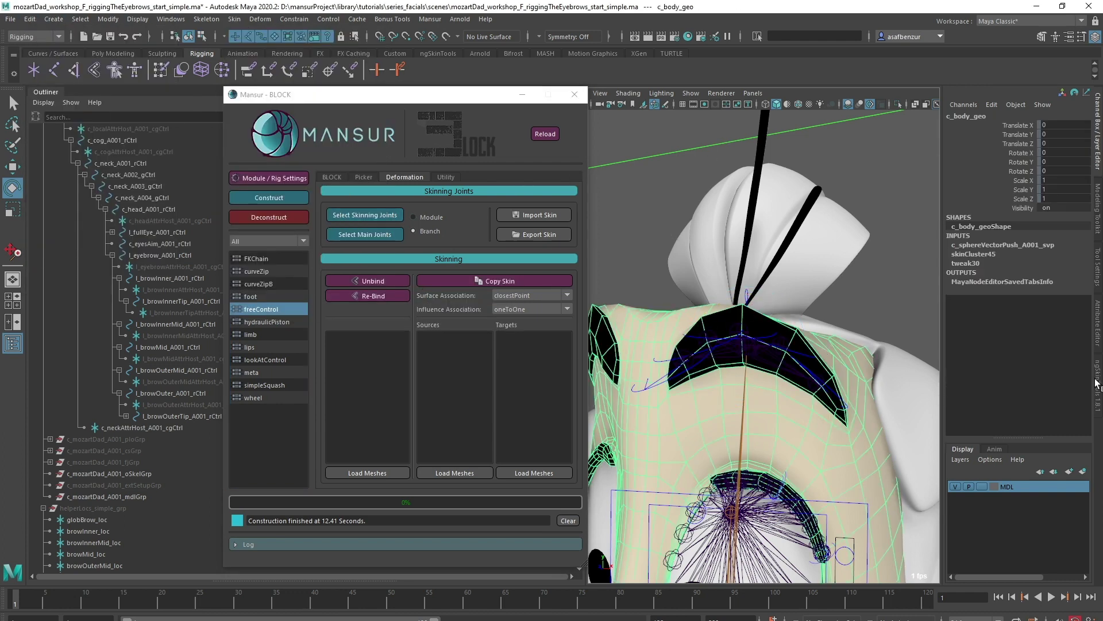
Step: Import the skin layers from browSkin_ng_freeControls.json on the Desktop onto the body mesh with ngSkinTools
{"action": "left_click", "coordinate": [1097, 384]}
{"action": "left_click", "coordinate": [913, 123]}
{"action": "left_click", "coordinate": [895, 94]}
{"action": "left_click", "coordinate": [908, 117]}
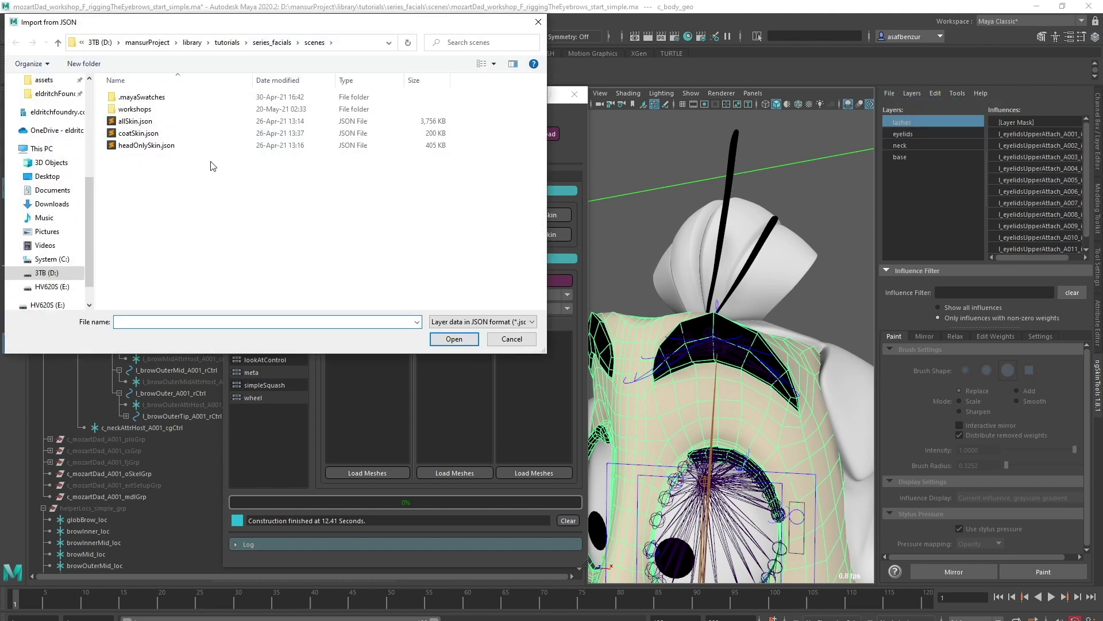
{"action": "scroll", "coordinate": [49, 140], "scroll_direction": "up", "scroll_amount": 3}
{"action": "left_click", "coordinate": [49, 90]}
{"action": "left_click", "coordinate": [49, 103]}
{"action": "left_click", "coordinate": [159, 133]}
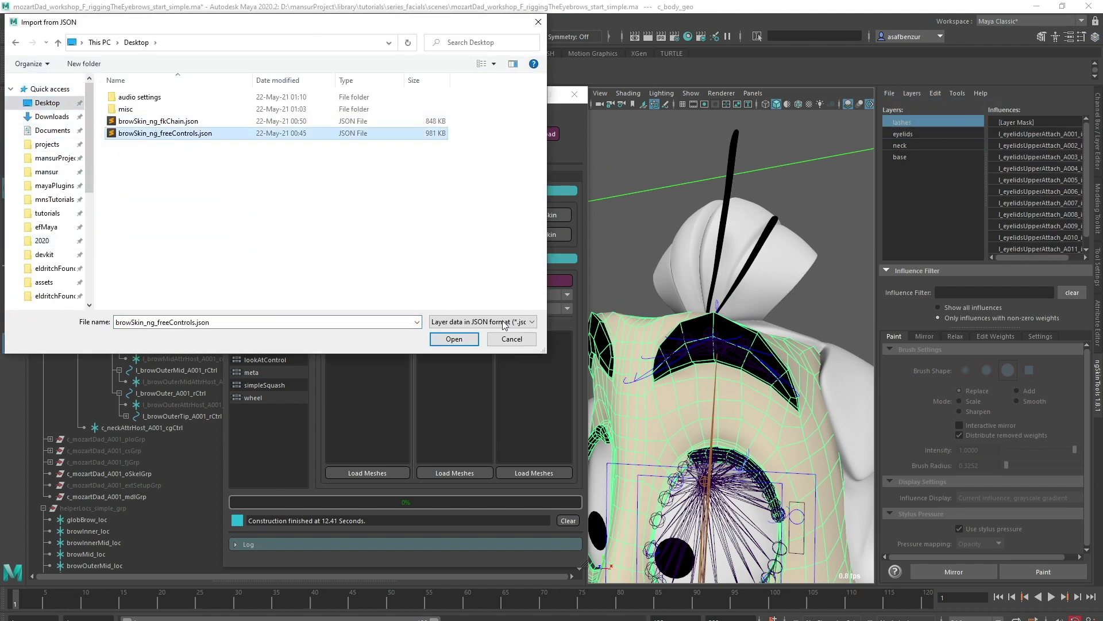
{"action": "left_click", "coordinate": [458, 339]}
{"action": "left_click", "coordinate": [89, 348]}
{"action": "right_click", "coordinate": [904, 147]}
{"action": "left_click", "coordinate": [927, 175]}
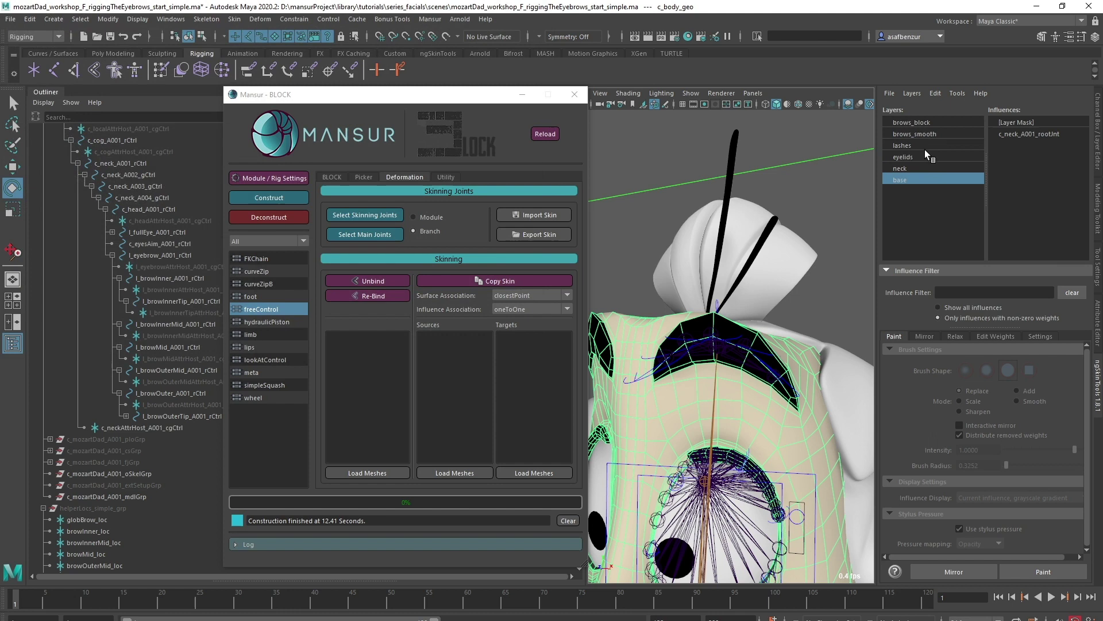
Step: Display the l_browInner influence weights of the brows_block layer in paint mode
{"action": "left_click", "coordinate": [923, 134]}
{"action": "left_click", "coordinate": [920, 123]}
{"action": "left_click", "coordinate": [1014, 145]}
{"action": "right_click_drag", "start_coordinate": [727, 333], "coordinate": [717, 364], "text": "alt"}
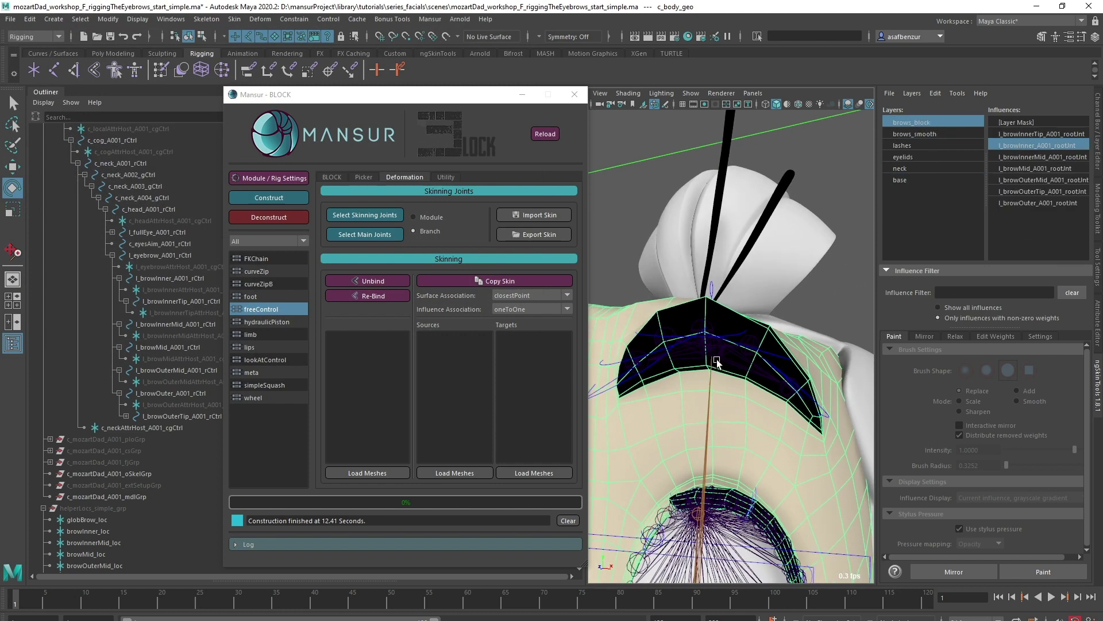
{"action": "middle_click_drag", "start_coordinate": [716, 367], "coordinate": [725, 370], "text": "alt"}
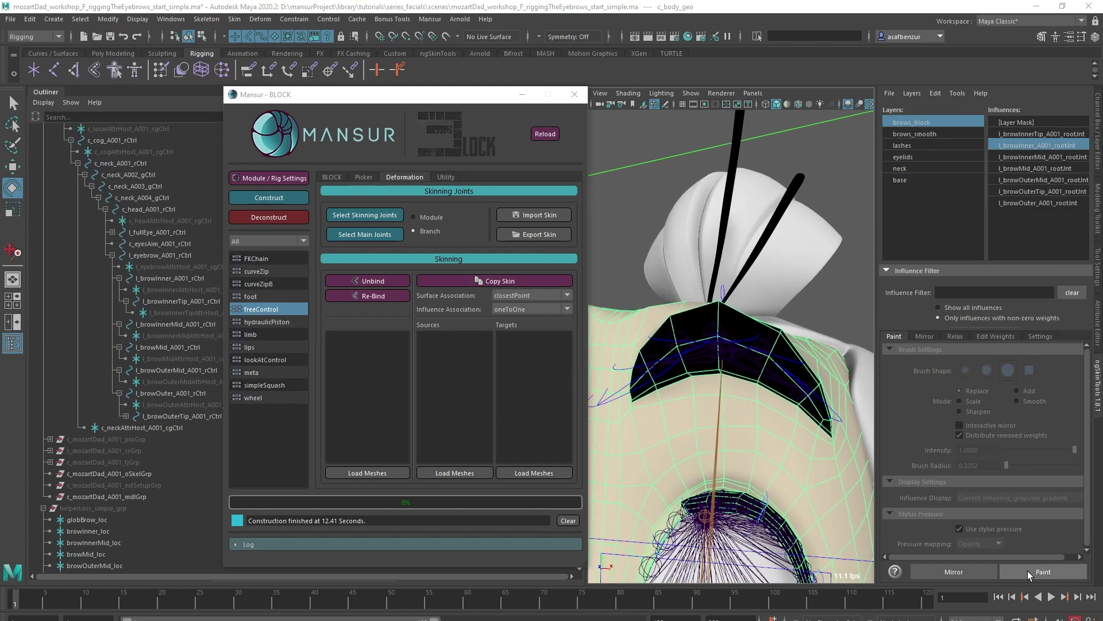
{"action": "left_click", "coordinate": [1029, 572]}
{"action": "scroll", "coordinate": [702, 367], "scroll_direction": "down", "scroll_amount": 3}
{"action": "scroll", "coordinate": [702, 366], "scroll_direction": "up", "scroll_amount": 2}
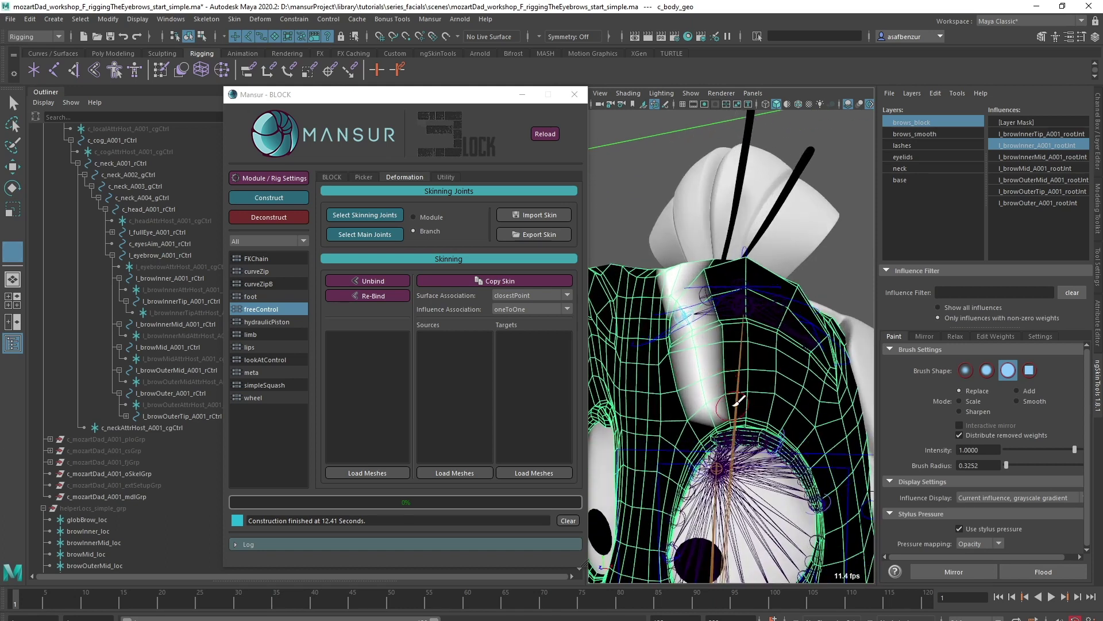
Step: Examine the weights of each eyebrow joint influence in the brows_block layer, from inner tip to outer brow
{"action": "left_click", "coordinate": [1020, 133]}
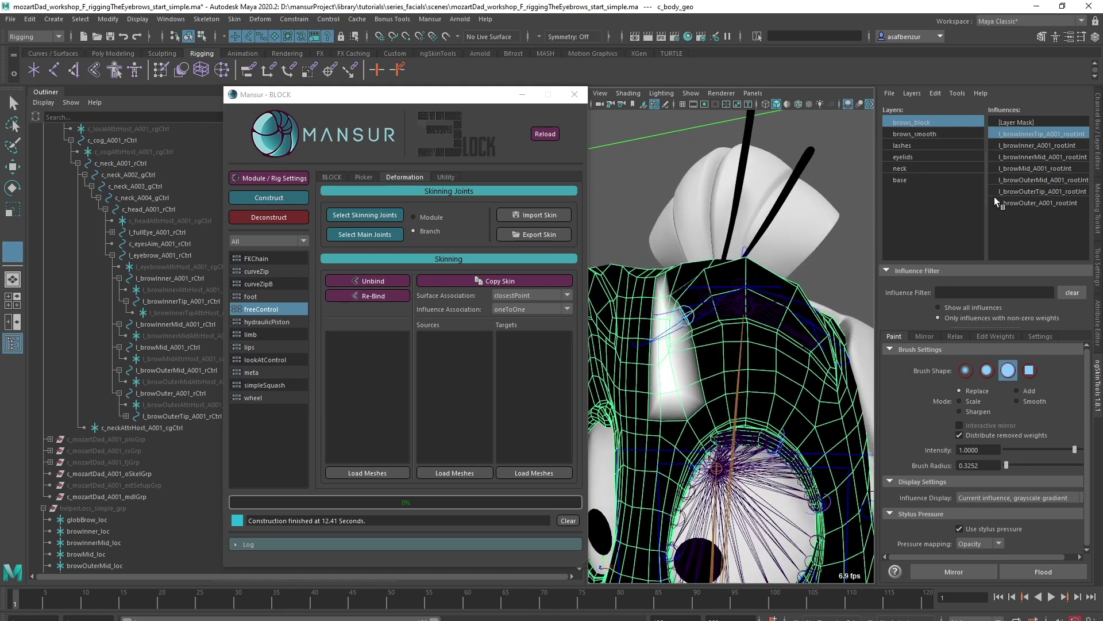
{"action": "left_click", "coordinate": [1039, 145]}
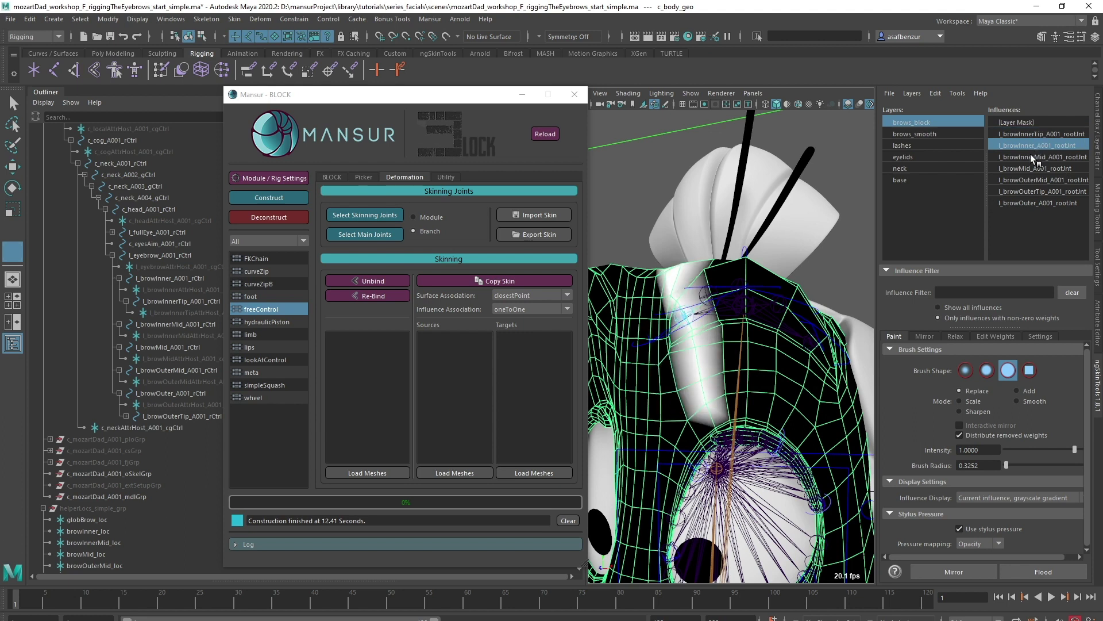
{"action": "left_click", "coordinate": [1030, 156]}
{"action": "left_click", "coordinate": [1028, 166]}
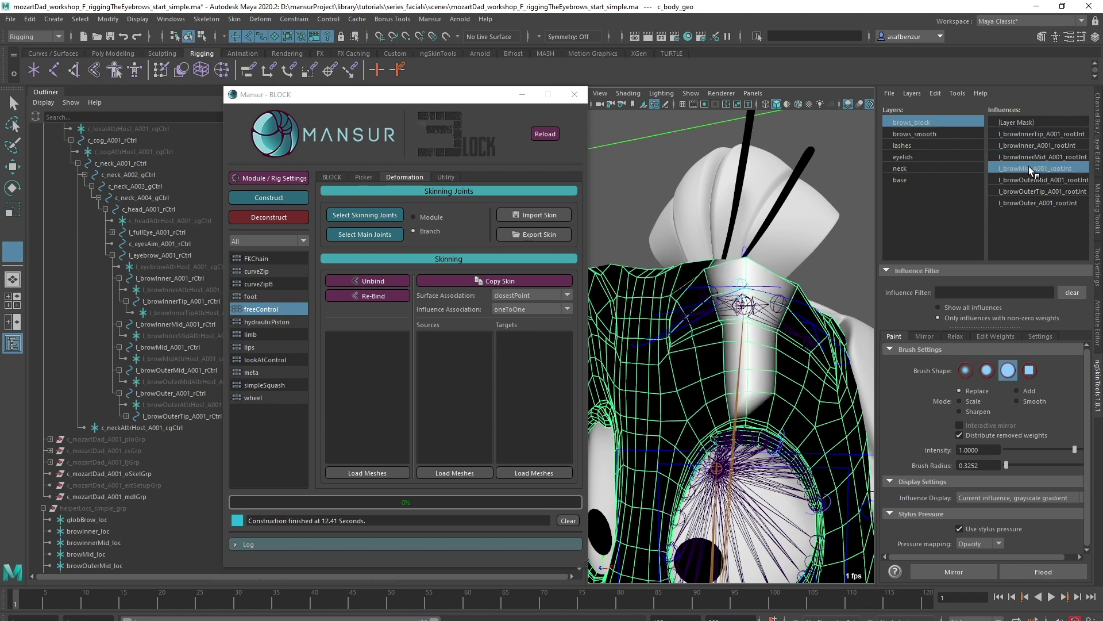
{"action": "left_click", "coordinate": [1026, 176]}
{"action": "left_click", "coordinate": [1026, 190]}
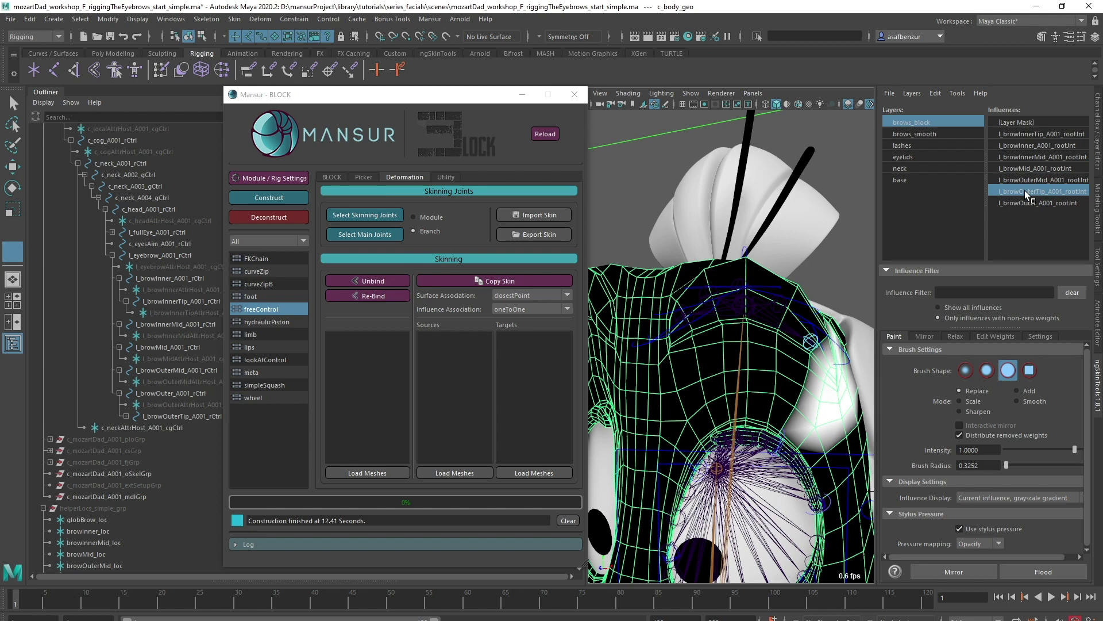
{"action": "left_click_drag", "start_coordinate": [816, 272], "coordinate": [609, 265], "text": "alt"}
{"action": "left_click", "coordinate": [1043, 204]}
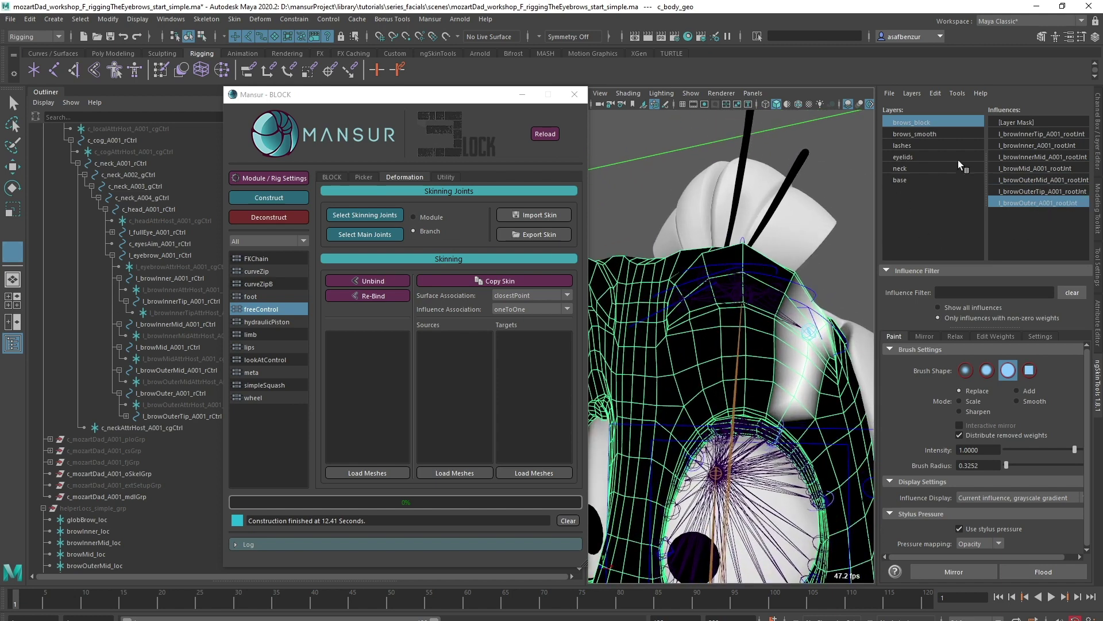
Step: Examine the layer mask of the brows_block layer around the left eyebrow
{"action": "left_click", "coordinate": [1019, 125]}
{"action": "left_click_drag", "start_coordinate": [769, 279], "coordinate": [741, 300], "text": "alt"}
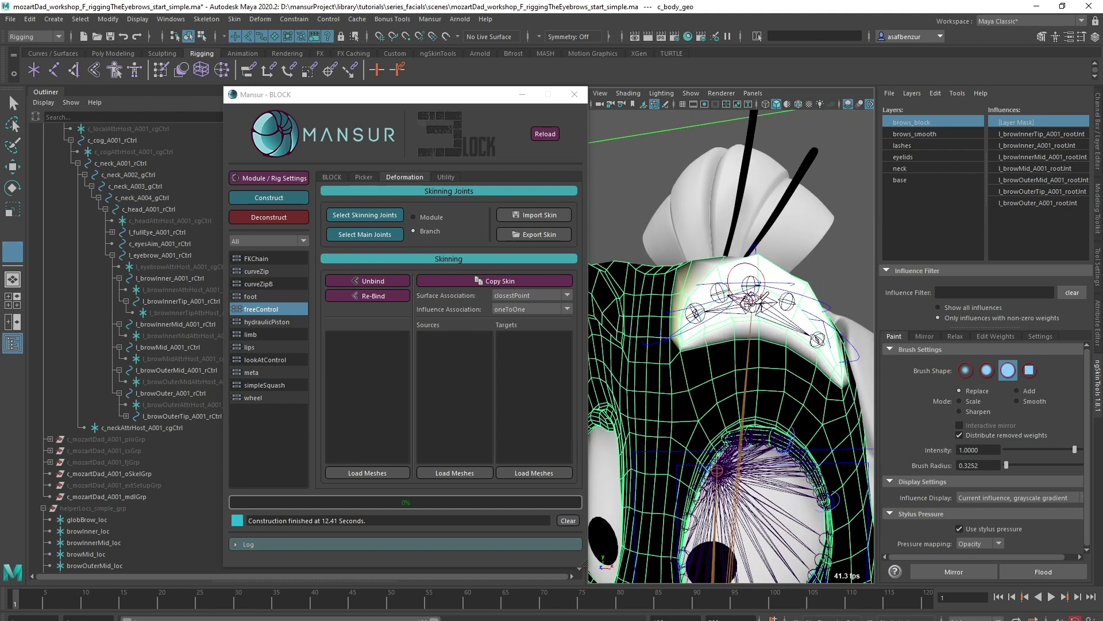
{"action": "right_click_drag", "start_coordinate": [741, 300], "coordinate": [755, 297], "text": "alt"}
{"action": "mouse_move", "coordinate": [755, 297]}
{"action": "left_mouse_down", "text": "alt"}
{"action": "mouse_move", "coordinate": [789, 287]}
{"action": "mouse_move", "coordinate": [741, 298]}
{"action": "left_mouse_up", "text": "alt"}
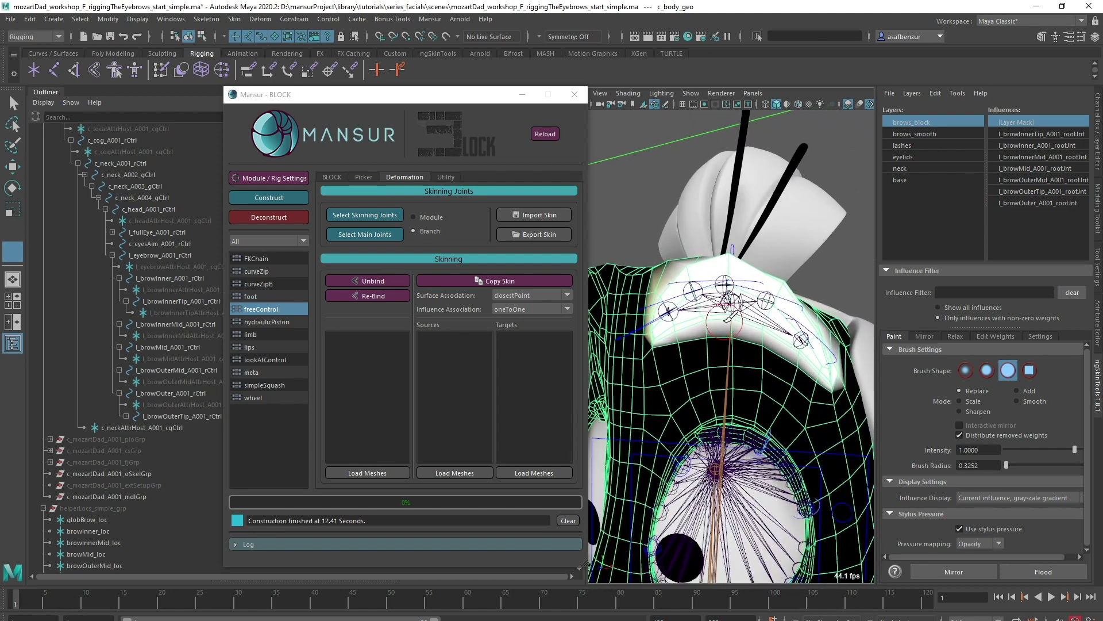
Step: Examine the layer mask and each eyebrow joint's weights in the brows_smooth layer
{"action": "left_click", "coordinate": [935, 132]}
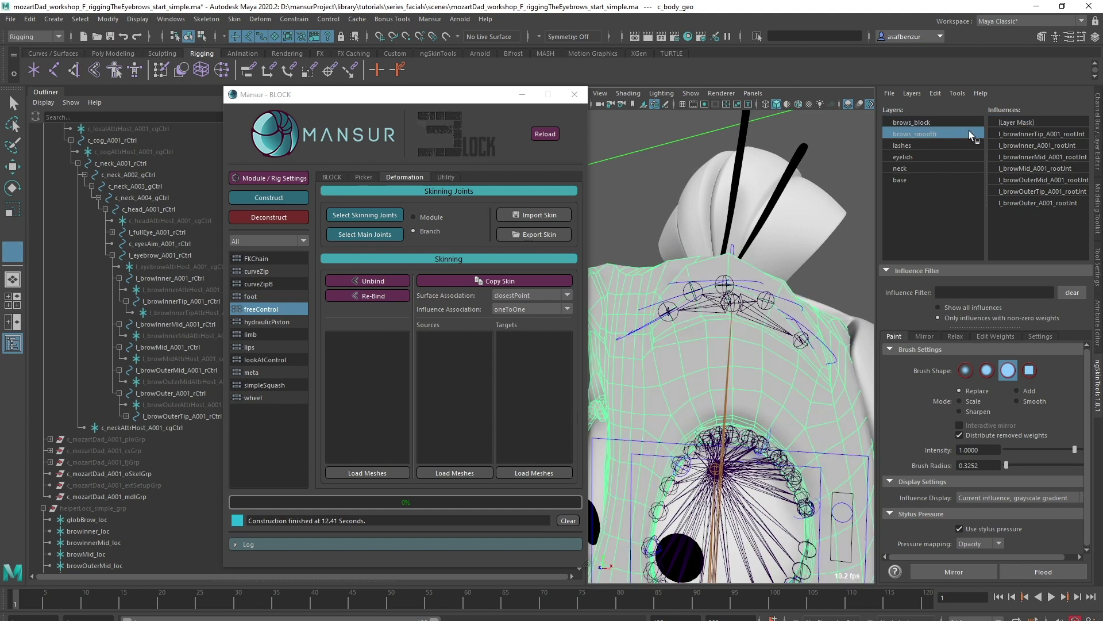
{"action": "left_click", "coordinate": [1006, 124]}
{"action": "left_click", "coordinate": [1014, 134]}
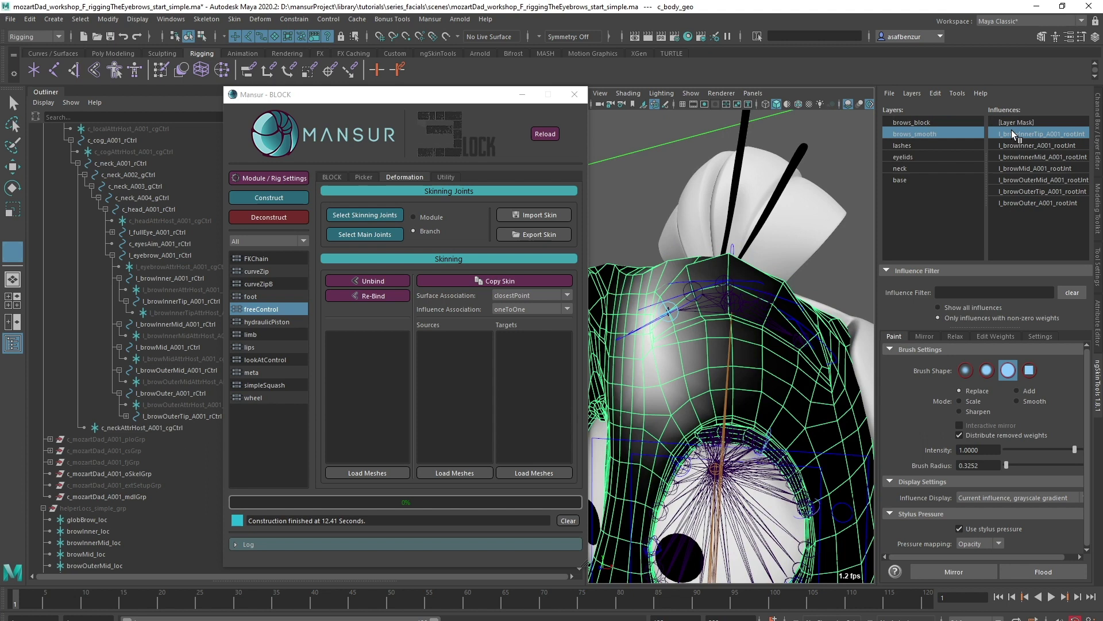
{"action": "left_click", "coordinate": [1012, 144]}
{"action": "left_click", "coordinate": [1016, 156]}
{"action": "left_click", "coordinate": [1016, 167]}
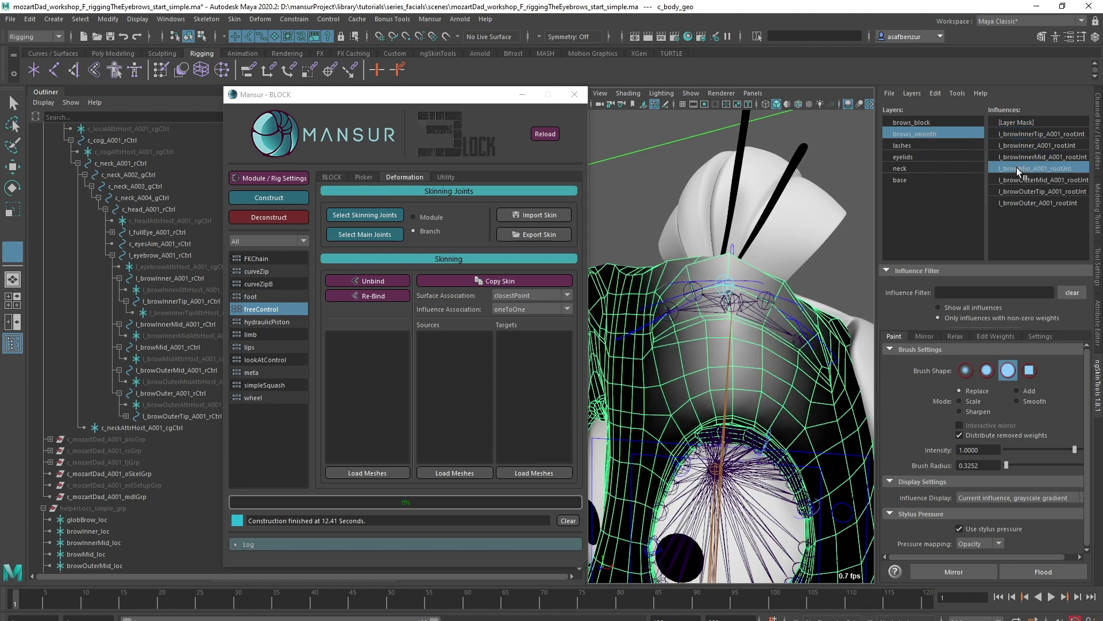
{"action": "left_click", "coordinate": [1016, 178]}
{"action": "left_click", "coordinate": [1018, 188]}
{"action": "left_click", "coordinate": [1016, 200]}
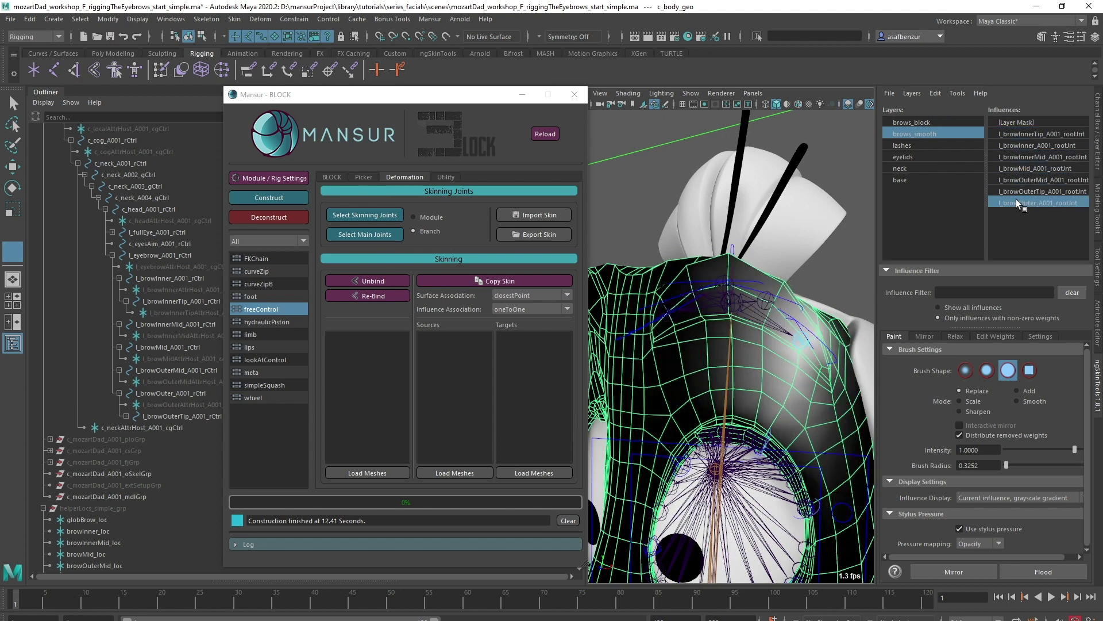
Step: Leave weight painting, switch c_body_geo to smooth mesh preview and clear the selection
{"action": "key", "text": "w"}
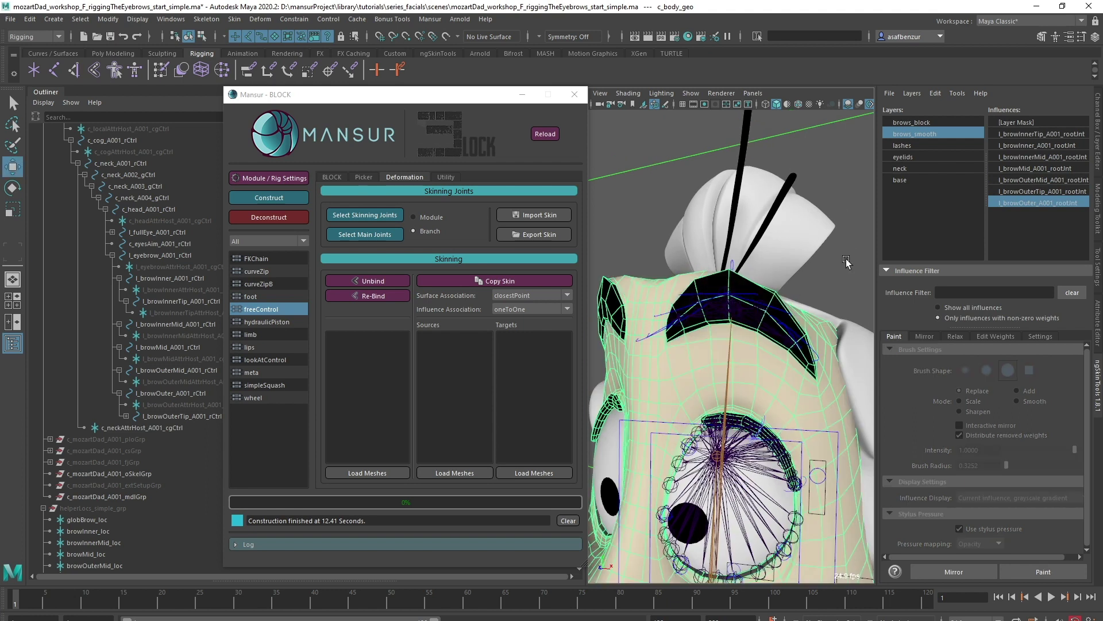
{"action": "left_click", "coordinate": [846, 261]}
{"action": "left_click_drag", "start_coordinate": [845, 263], "coordinate": [741, 185], "text": "alt"}
{"action": "left_click", "coordinate": [750, 254]}
{"action": "key", "text": "ctrl+z"}
{"action": "left_click", "coordinate": [656, 301]}
{"action": "key", "text": "3"}
{"action": "left_click", "coordinate": [833, 246]}
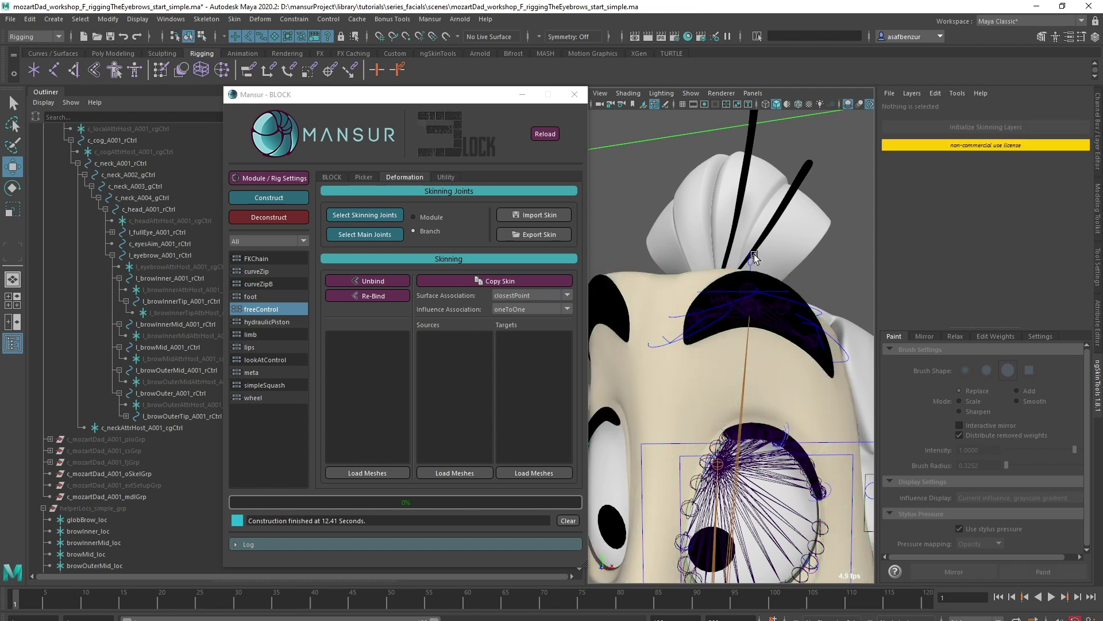
Step: Test-move the l_browInner control to check the inner brow deformation, and undo the movement
{"action": "left_click", "coordinate": [754, 257]}
{"action": "left_click_drag", "start_coordinate": [754, 257], "coordinate": [747, 347], "text": "alt"}
{"action": "left_click", "coordinate": [739, 366]}
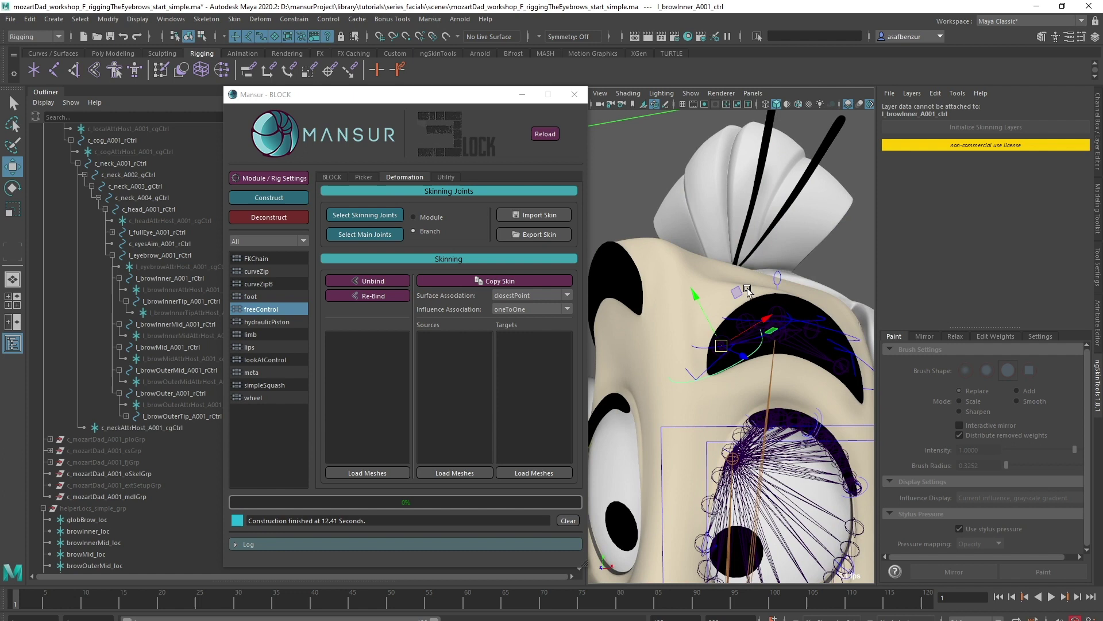
{"action": "left_click_drag", "start_coordinate": [746, 292], "coordinate": [716, 278], "text": "alt"}
{"action": "key", "text": "ctrl+z"}
{"action": "scroll", "coordinate": [716, 368], "scroll_direction": "up", "scroll_amount": 4}
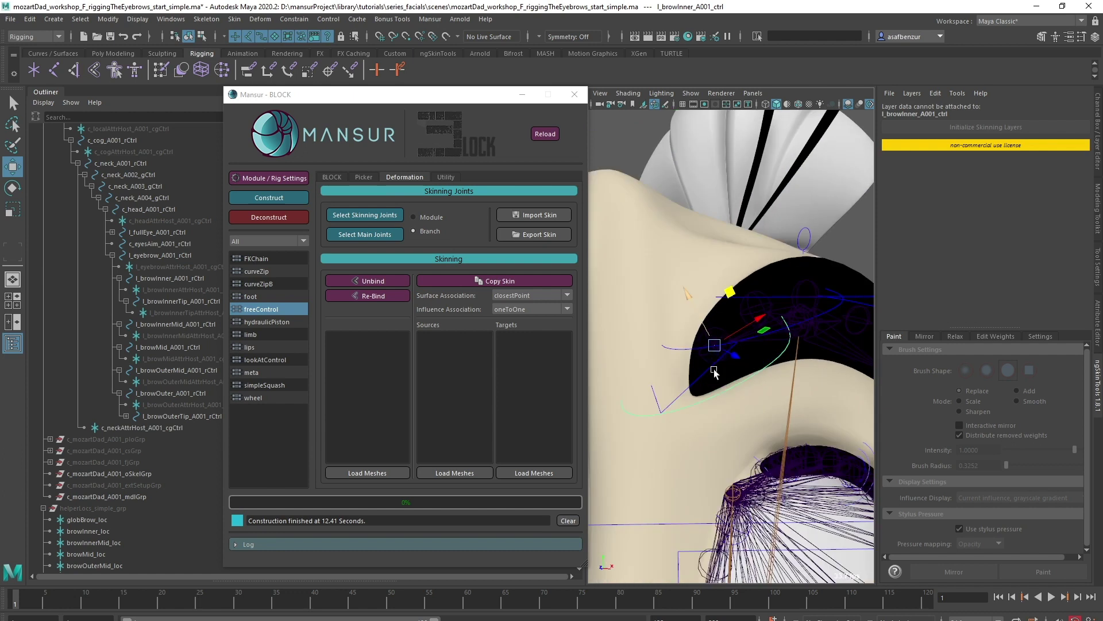
Step: Test-rotate the l_browInnerTip and l_browOuterTip controls to check the brow ends, and undo the rotation
{"action": "left_click", "coordinate": [710, 373]}
{"action": "scroll", "coordinate": [678, 379], "scroll_direction": "down", "scroll_amount": 2}
{"action": "key", "text": "e"}
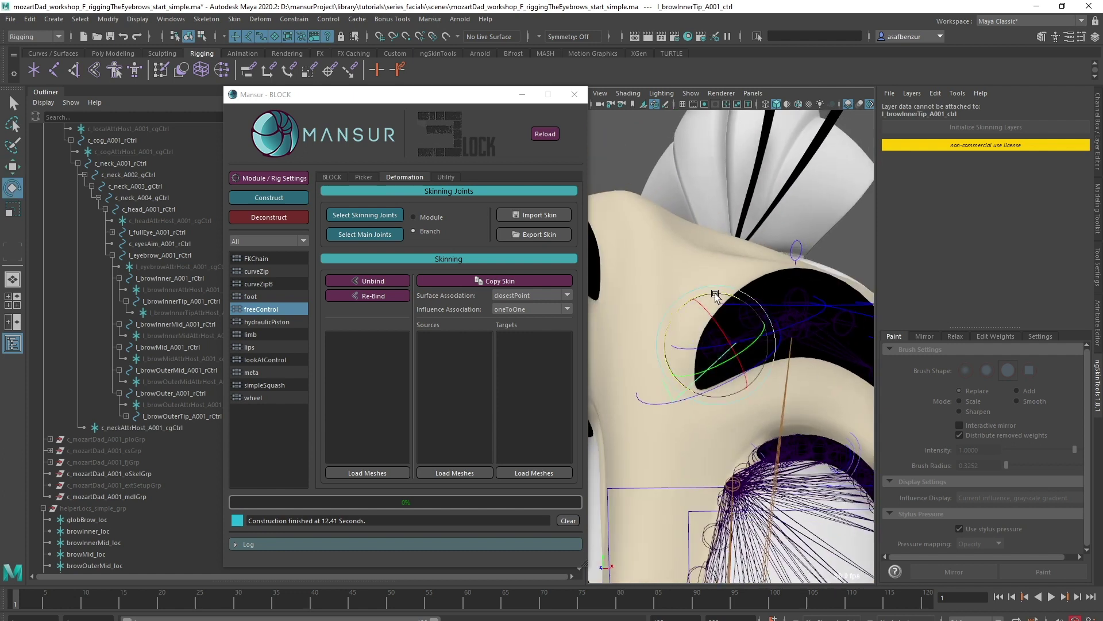
{"action": "left_click_drag", "start_coordinate": [721, 299], "coordinate": [766, 339], "text": "alt"}
{"action": "left_click", "coordinate": [681, 374]}
{"action": "left_click", "coordinate": [688, 364]}
{"action": "right_click_drag", "start_coordinate": [766, 339], "coordinate": [684, 363], "text": "alt"}
{"action": "left_click_drag", "start_coordinate": [684, 362], "coordinate": [741, 373], "text": "alt"}
{"action": "right_click_drag", "start_coordinate": [741, 374], "coordinate": [820, 381], "text": "alt"}
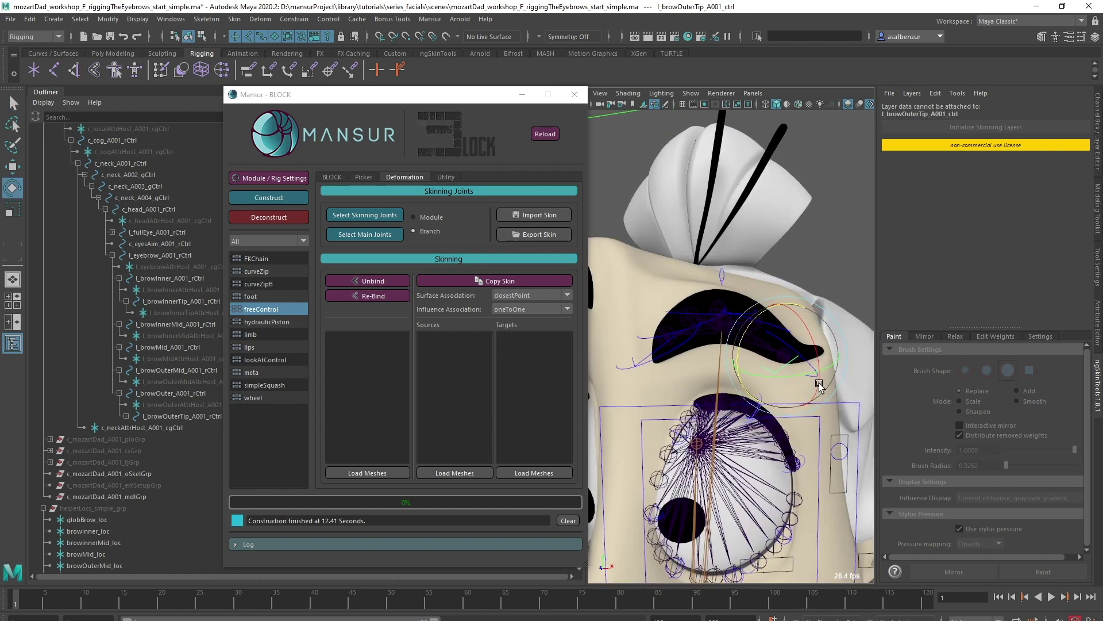
{"action": "key", "text": "ctrl+z"}
Step: Test-move the main l_eyebrow control over the forehead to check how the whole brow follows
{"action": "left_click", "coordinate": [837, 247]}
{"action": "left_click", "coordinate": [722, 270]}
{"action": "key", "text": "w"}
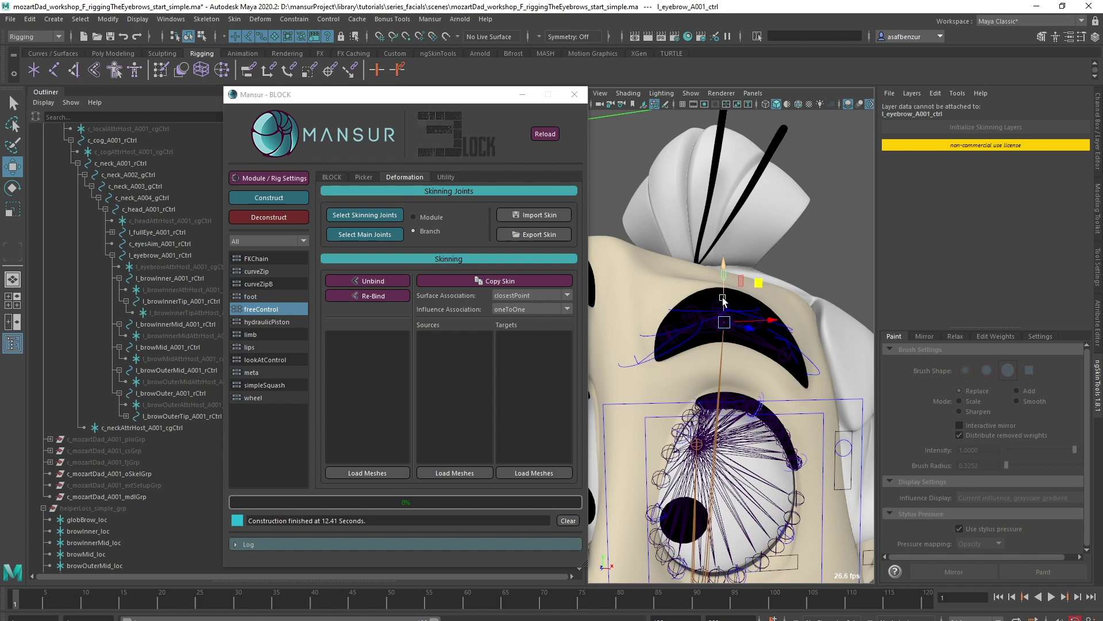
{"action": "left_click_drag", "start_coordinate": [723, 272], "coordinate": [704, 326]}
Step: Deconstruct the rig and open the module settings of the l_browInner guide
{"action": "left_click", "coordinate": [260, 218]}
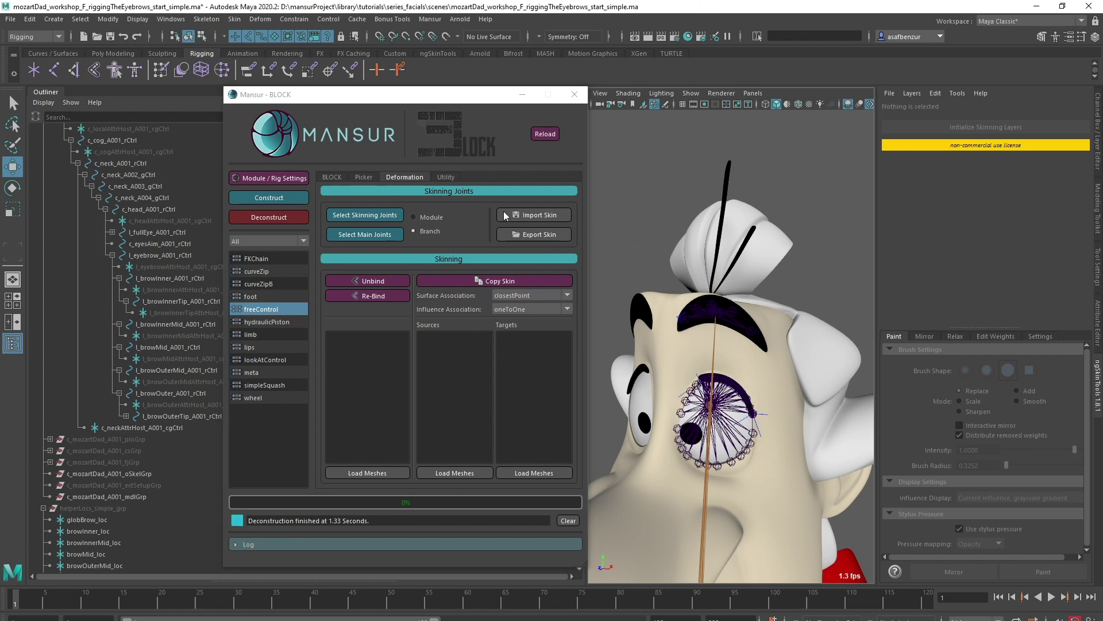
{"action": "left_click", "coordinate": [331, 178]}
{"action": "scroll", "coordinate": [677, 316], "scroll_direction": "up", "scroll_amount": 4}
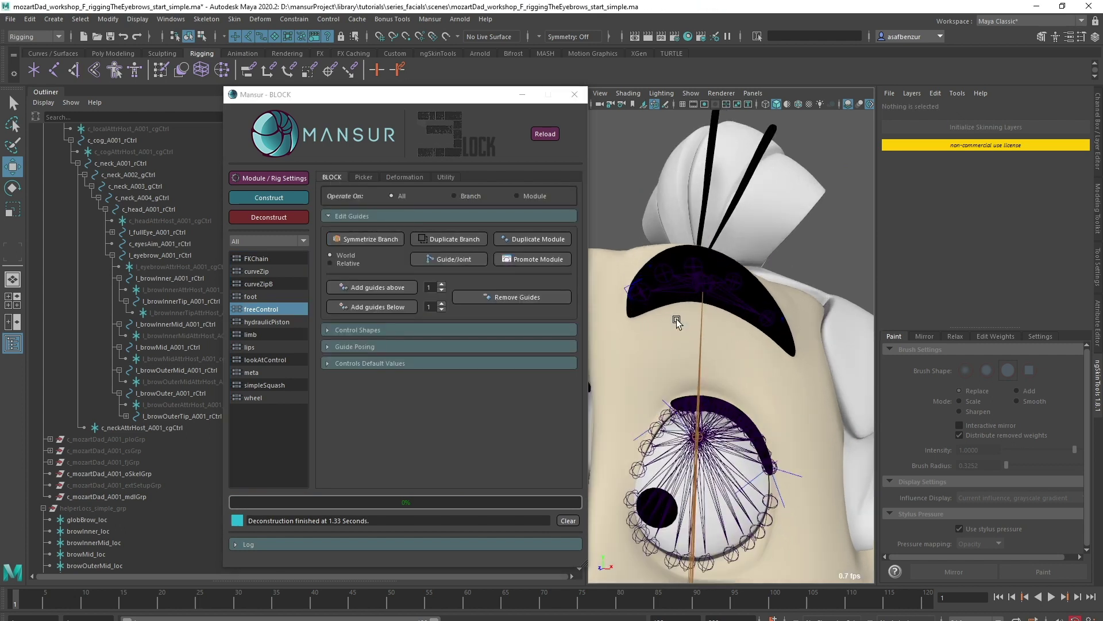
{"action": "left_click", "coordinate": [628, 287]}
{"action": "right_click_drag", "start_coordinate": [605, 326], "coordinate": [624, 335], "text": "alt"}
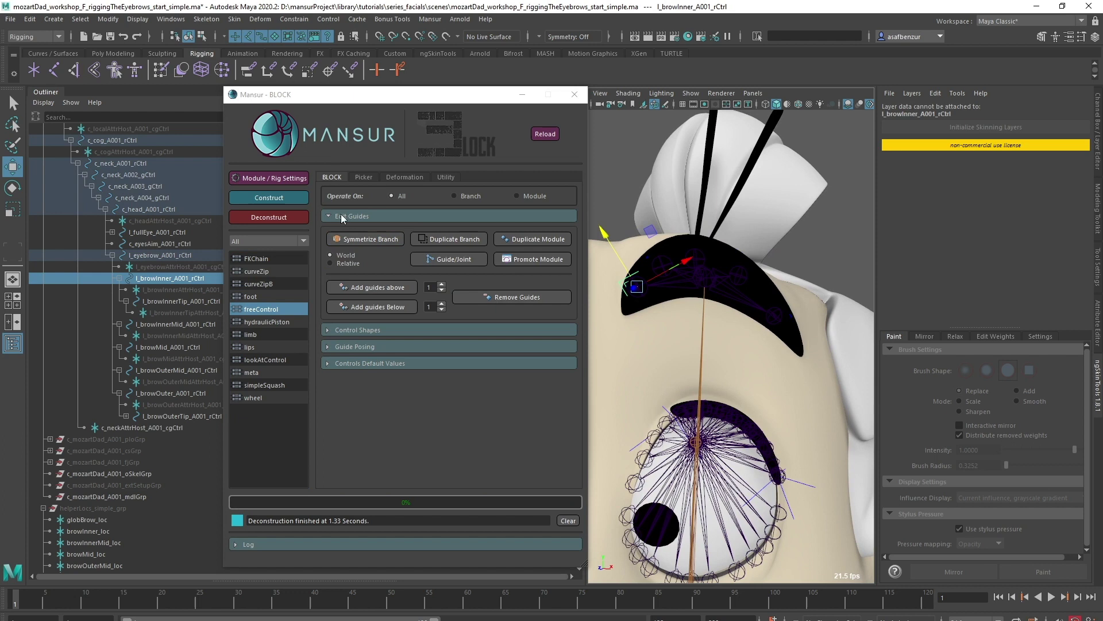
{"action": "left_click", "coordinate": [275, 182]}
{"action": "left_click", "coordinate": [275, 181]}
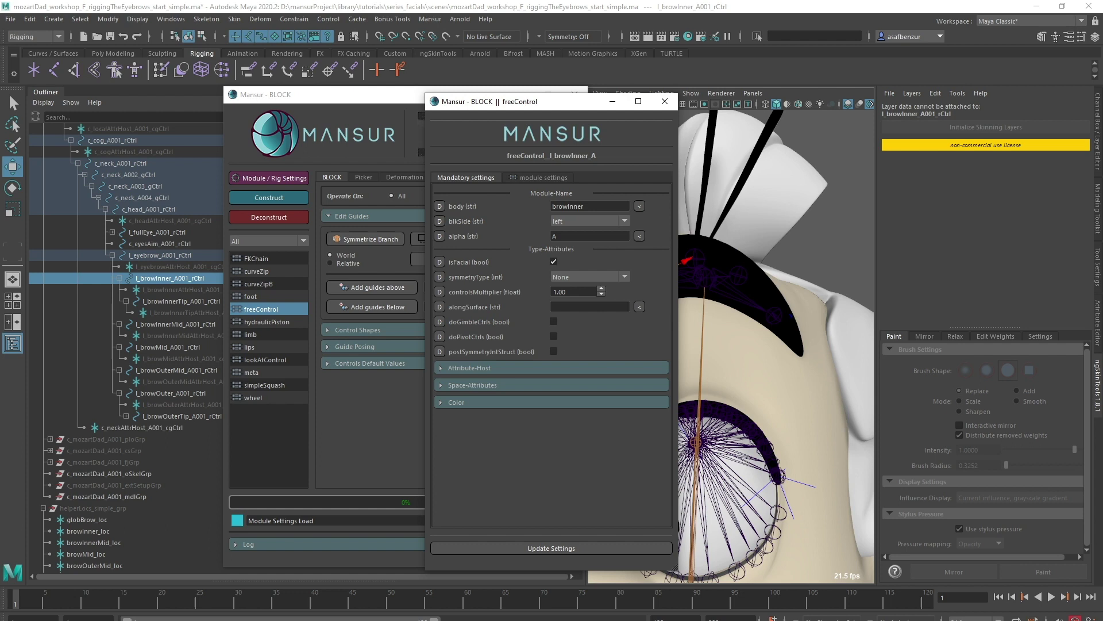
Step: Unhide the eyebrows_sfc surface in mozertDad_mdl_grp and examine its shape over the forehead
{"action": "scroll", "coordinate": [92, 276], "scroll_direction": "up", "scroll_amount": 4}
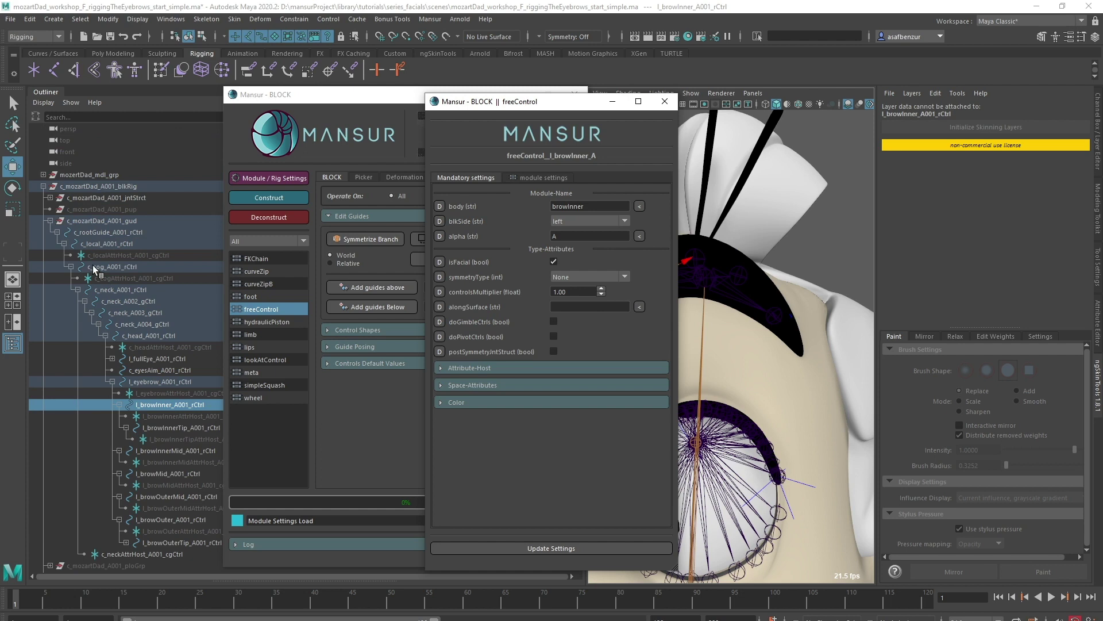
{"action": "left_click", "coordinate": [43, 187]}
{"action": "left_click", "coordinate": [43, 175]}
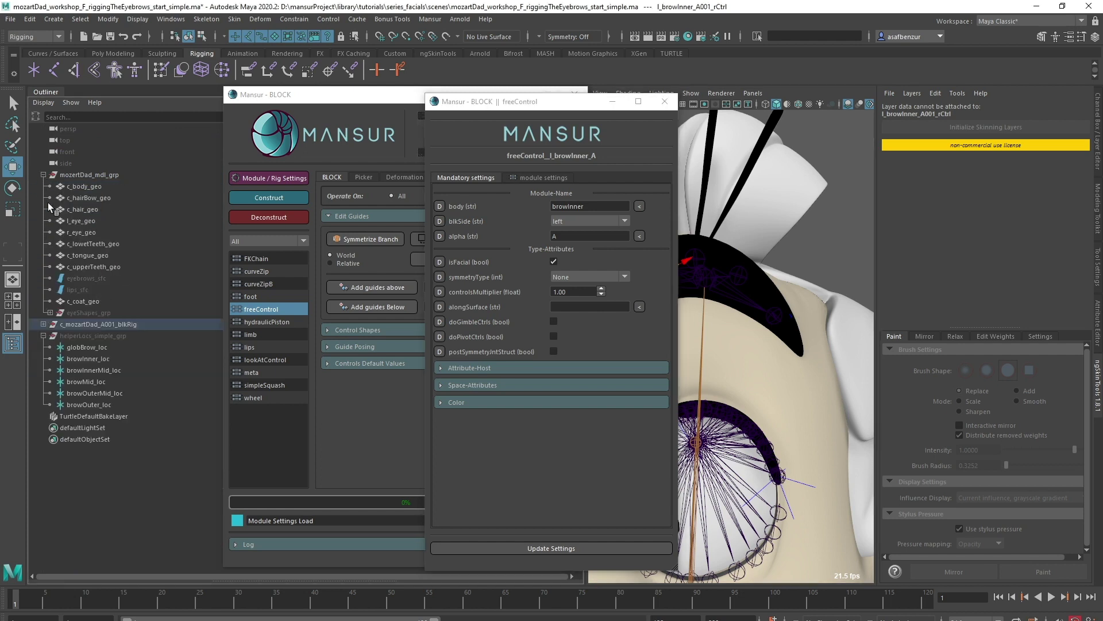
{"action": "left_click", "coordinate": [87, 278]}
{"action": "key", "text": "shift+h"}
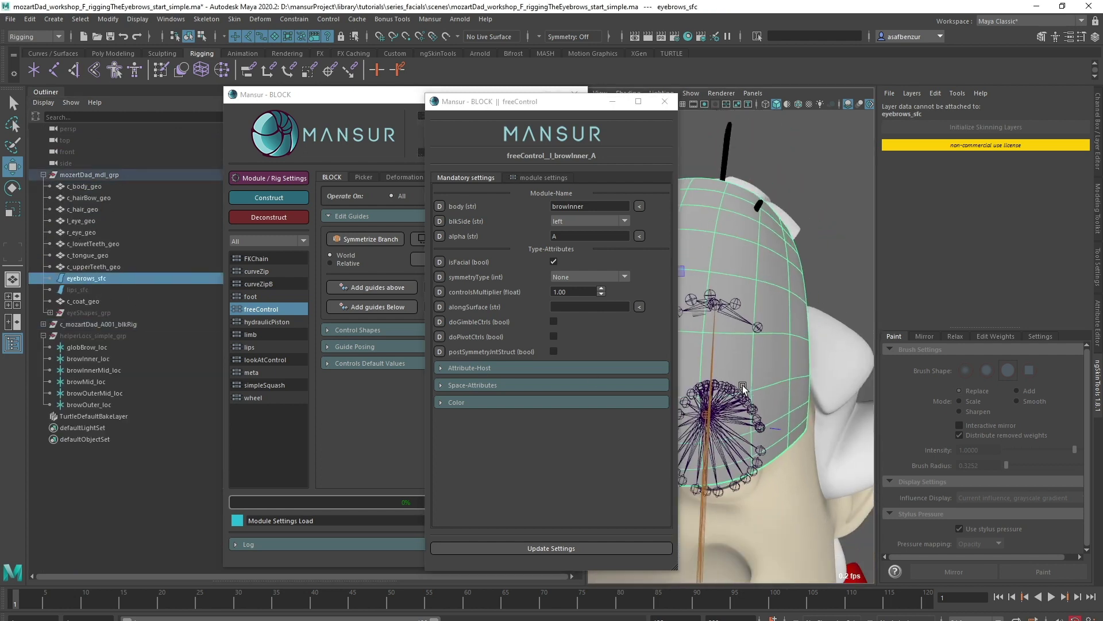
{"action": "mouse_move", "coordinate": [743, 388]}
{"action": "left_mouse_down", "text": "alt"}
{"action": "mouse_move", "coordinate": [833, 392]}
{"action": "mouse_move", "coordinate": [800, 401]}
{"action": "mouse_move", "coordinate": [854, 384]}
{"action": "mouse_move", "coordinate": [711, 437]}
{"action": "mouse_move", "coordinate": [795, 403]}
{"action": "mouse_move", "coordinate": [746, 421]}
{"action": "mouse_move", "coordinate": [787, 450]}
{"action": "mouse_move", "coordinate": [822, 427]}
{"action": "left_mouse_up", "text": "alt"}
{"action": "key", "text": "4"}
{"action": "key", "text": "5"}
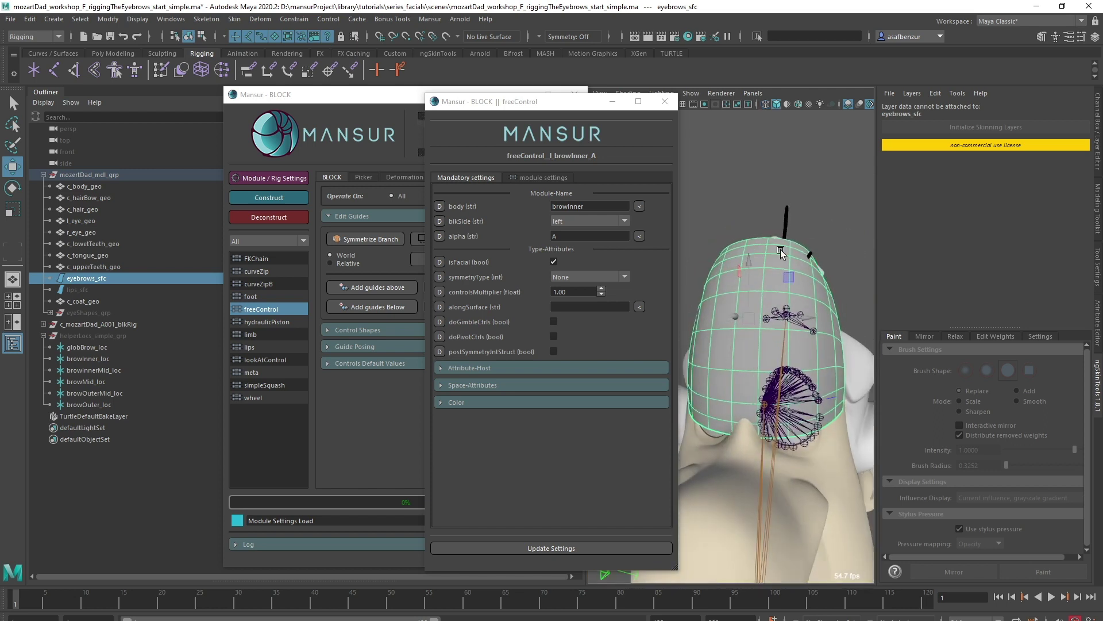
{"action": "left_click_drag", "start_coordinate": [758, 339], "coordinate": [742, 363], "text": "alt"}
Step: Set the browInner module's alongSurface to eyebrows_sfc, hide the surface again and update the settings
{"action": "left_click", "coordinate": [639, 307]}
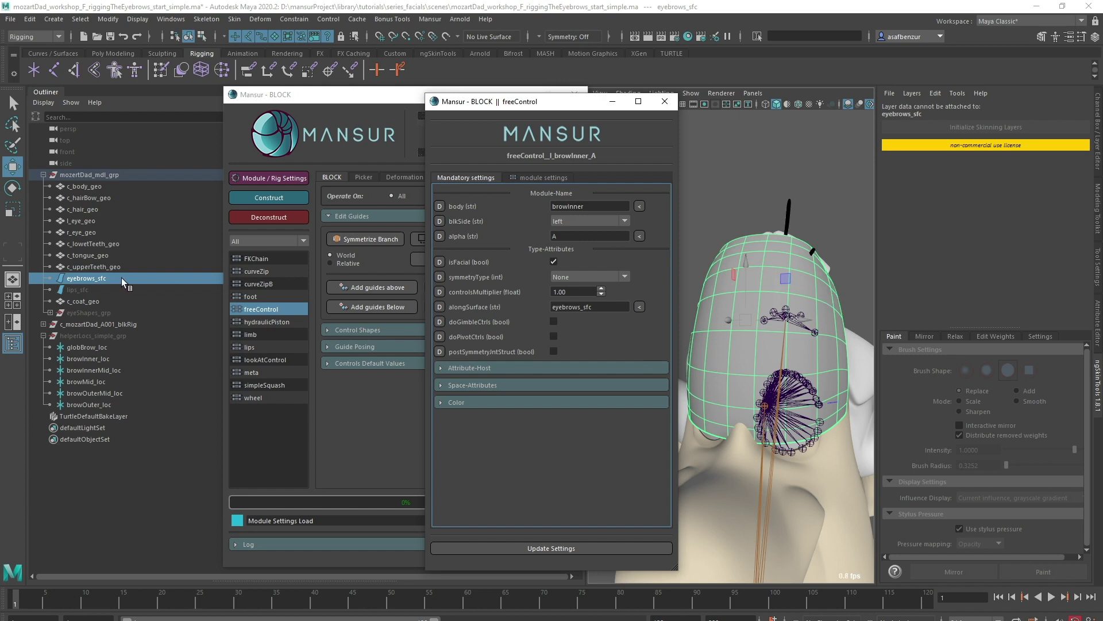
{"action": "key", "text": "ctrl+h"}
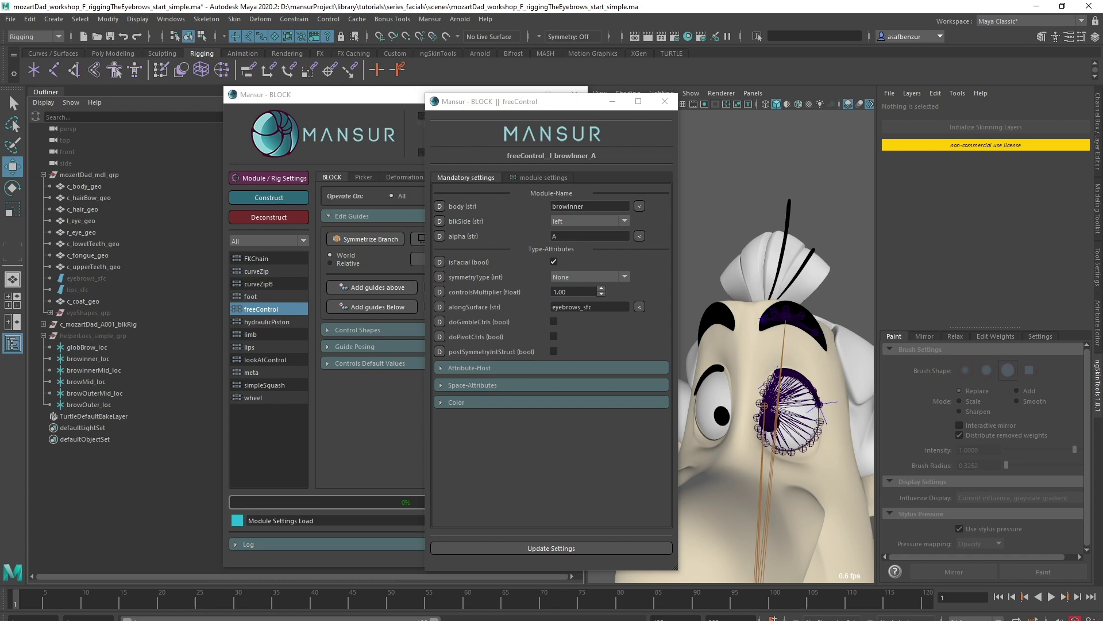
{"action": "left_click", "coordinate": [122, 279]}
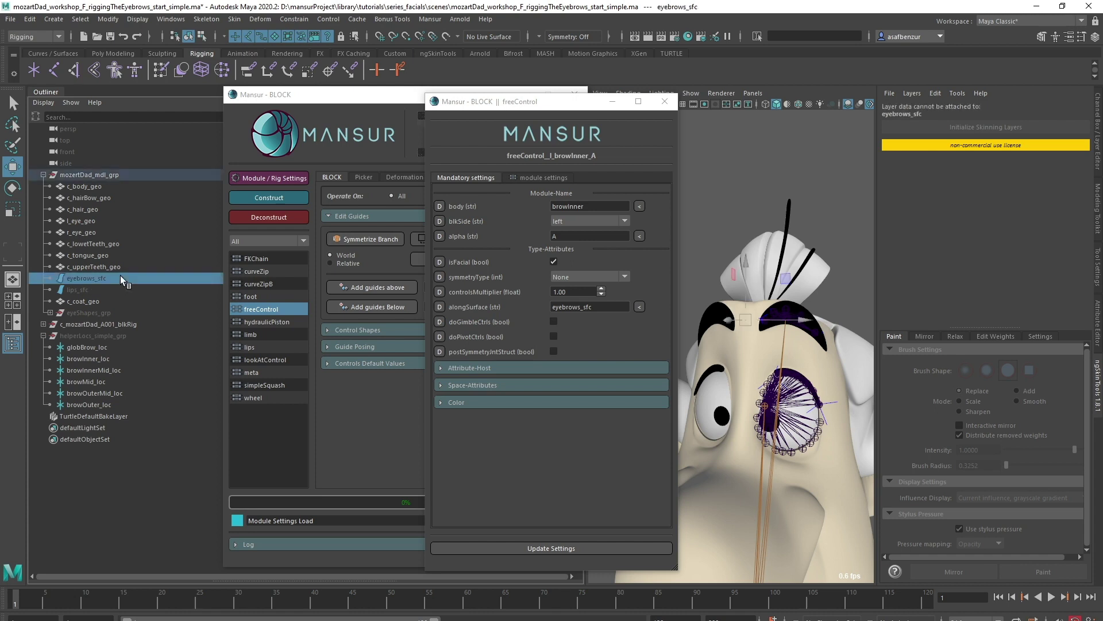
{"action": "key", "text": "shift+h"}
{"action": "mouse_move", "coordinate": [793, 368]}
{"action": "left_mouse_down", "text": "alt"}
{"action": "mouse_move", "coordinate": [855, 365]}
{"action": "mouse_move", "coordinate": [716, 423]}
{"action": "mouse_move", "coordinate": [706, 443]}
{"action": "mouse_move", "coordinate": [701, 431]}
{"action": "mouse_move", "coordinate": [783, 423]}
{"action": "mouse_move", "coordinate": [792, 388]}
{"action": "left_mouse_up", "text": "alt"}
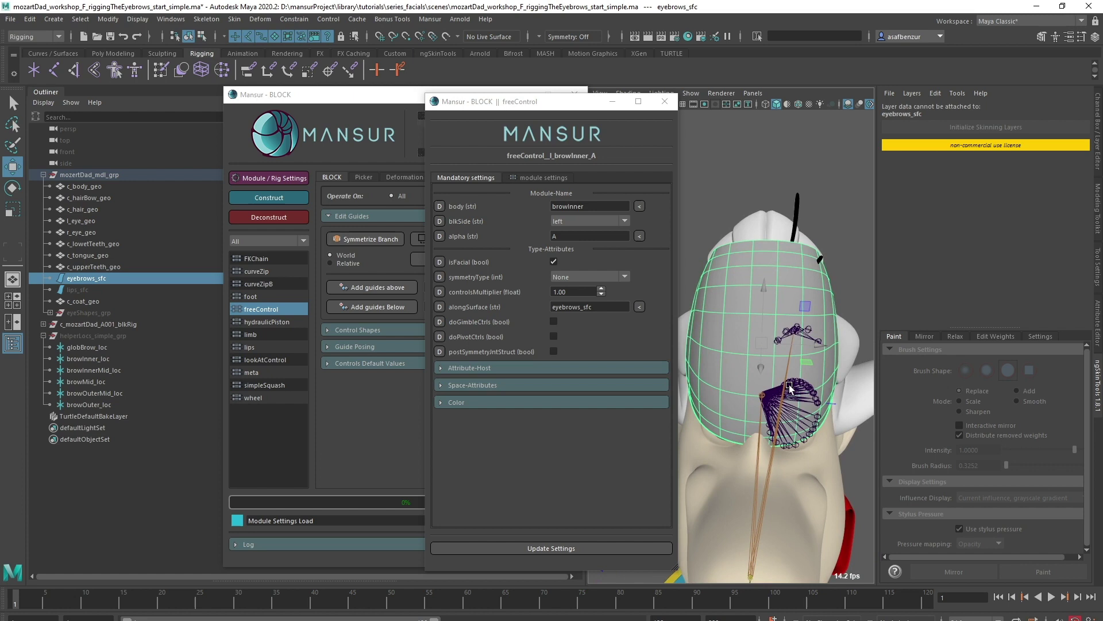
{"action": "left_click_drag", "start_coordinate": [790, 389], "coordinate": [727, 444], "text": "alt"}
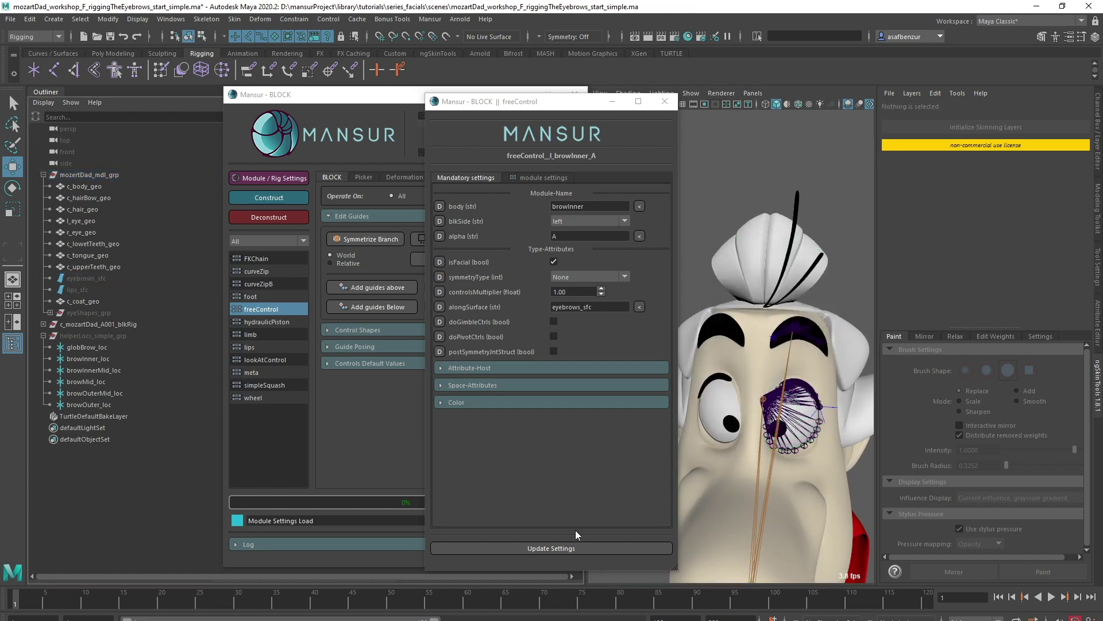
{"action": "left_click", "coordinate": [565, 549]}
Step: Isolate the rig guides, set the browInnerMid module's alongSurface to eyebrows_sfc and update its settings
{"action": "scroll", "coordinate": [732, 407], "scroll_direction": "up", "scroll_amount": 4}
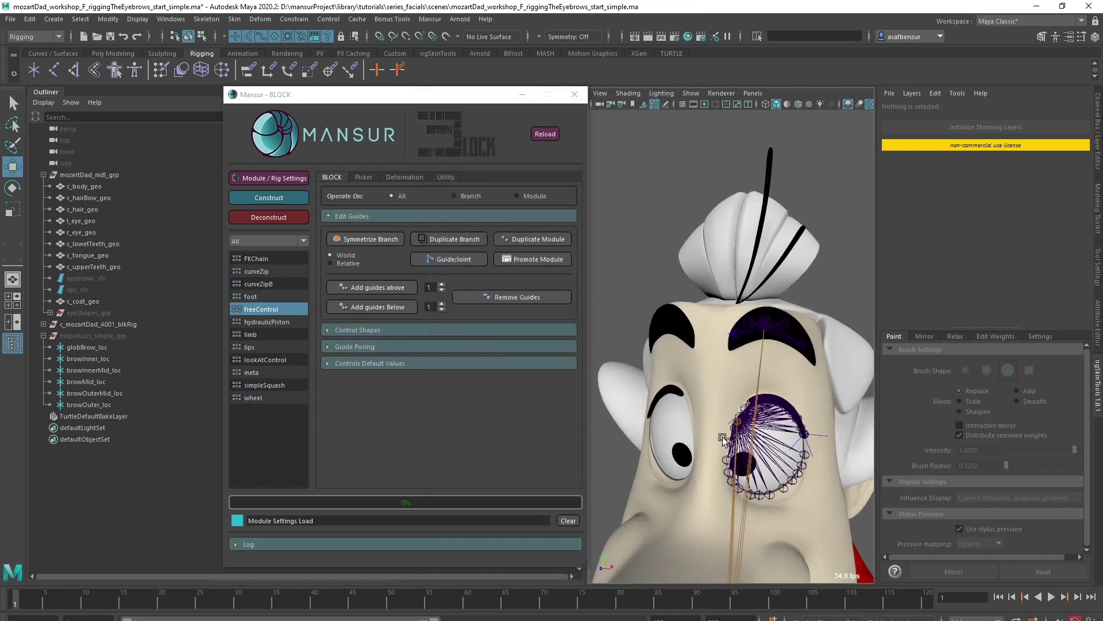
{"action": "key", "text": "ctrl+1"}
{"action": "left_click_drag", "start_coordinate": [729, 407], "coordinate": [677, 335], "text": "alt"}
{"action": "scroll", "coordinate": [677, 335], "scroll_direction": "up", "scroll_amount": 5}
{"action": "left_click", "coordinate": [623, 270]}
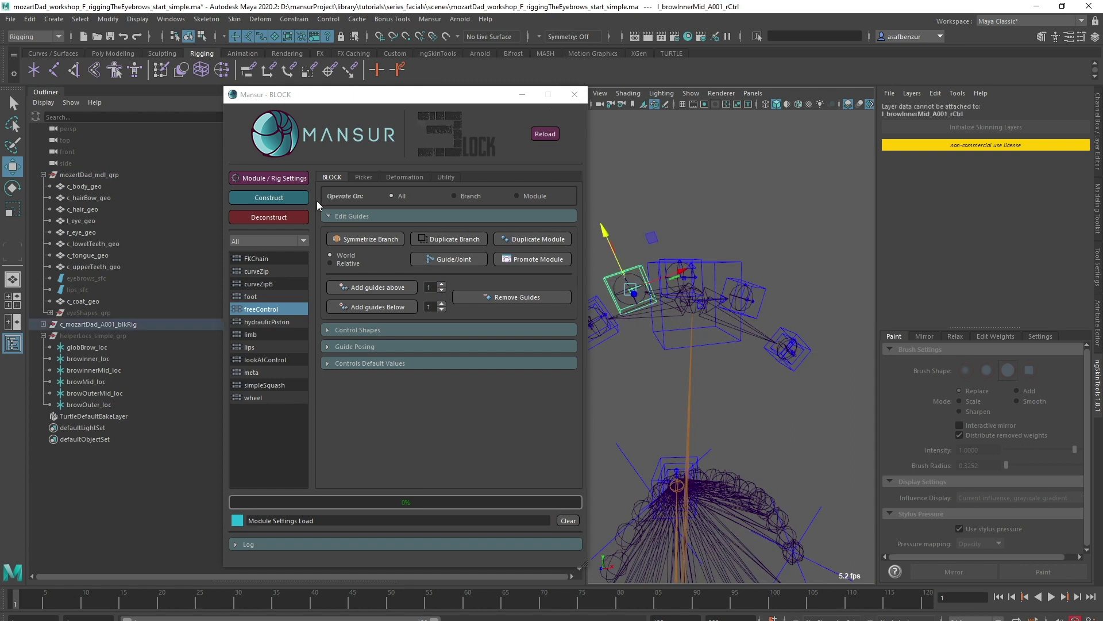
{"action": "left_click", "coordinate": [269, 179]}
{"action": "left_click", "coordinate": [87, 278]}
{"action": "left_click", "coordinate": [642, 304]}
{"action": "left_click", "coordinate": [556, 547]}
Step: Set the browMid module's alongSurface to eyebrows_sfc and update its settings
{"action": "left_click", "coordinate": [652, 264]}
{"action": "left_click_drag", "start_coordinate": [672, 281], "coordinate": [728, 298], "text": "alt"}
{"action": "left_click", "coordinate": [729, 299]}
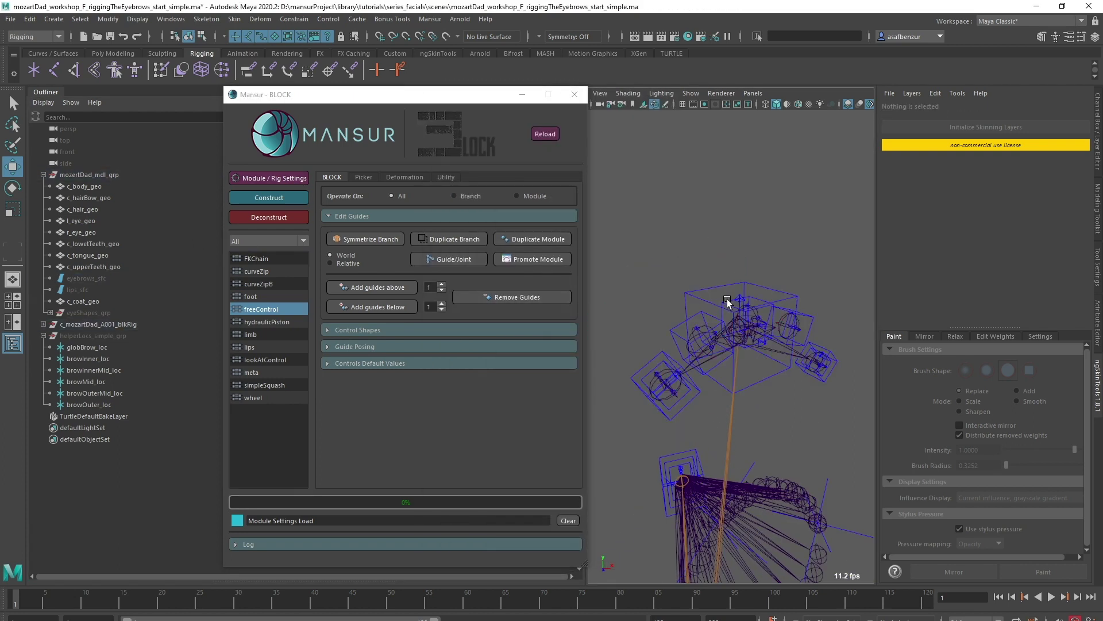
{"action": "left_click", "coordinate": [751, 317]}
{"action": "left_click", "coordinate": [269, 179]}
{"action": "left_click", "coordinate": [87, 278]}
{"action": "left_click", "coordinate": [642, 305]}
{"action": "left_click", "coordinate": [555, 548]}
Step: Set the browOuterMid module's alongSurface to eyebrows_sfc and update its settings
{"action": "left_click_drag", "start_coordinate": [798, 416], "coordinate": [747, 402], "text": "alt"}
{"action": "left_click", "coordinate": [731, 296]}
{"action": "left_click", "coordinate": [286, 177]}
{"action": "left_click", "coordinate": [88, 278]}
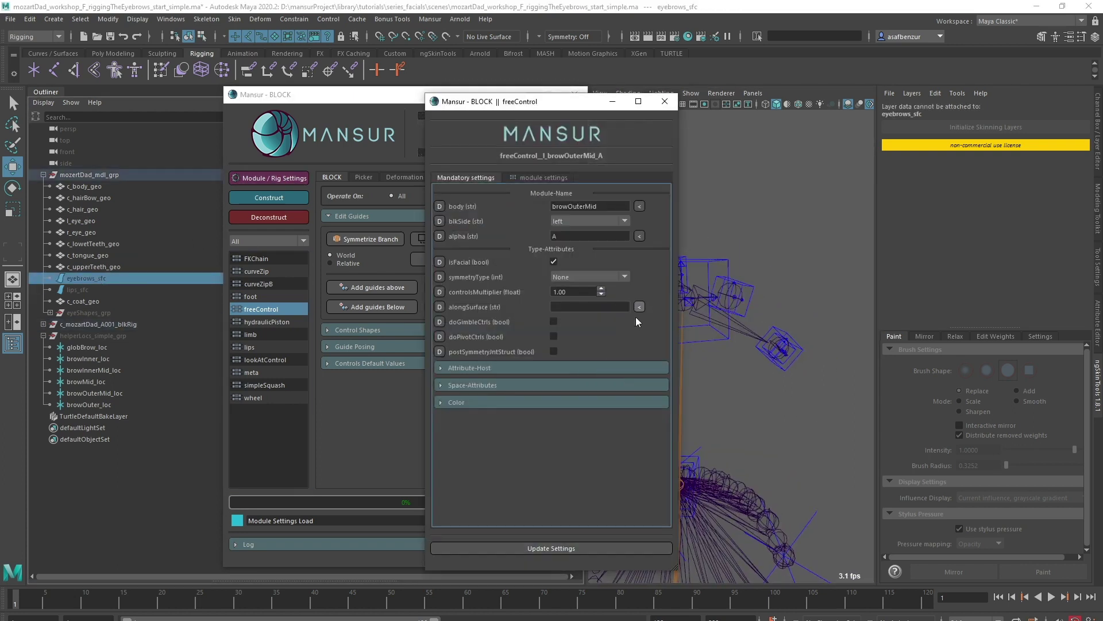
{"action": "left_click", "coordinate": [639, 307]}
{"action": "left_click", "coordinate": [556, 548]}
Step: Set the browOuter module's alongSurface to eyebrows_sfc and update its settings
{"action": "left_click", "coordinate": [782, 346]}
{"action": "left_click", "coordinate": [295, 179]}
{"action": "left_click", "coordinate": [101, 278]}
{"action": "left_click", "coordinate": [640, 307]}
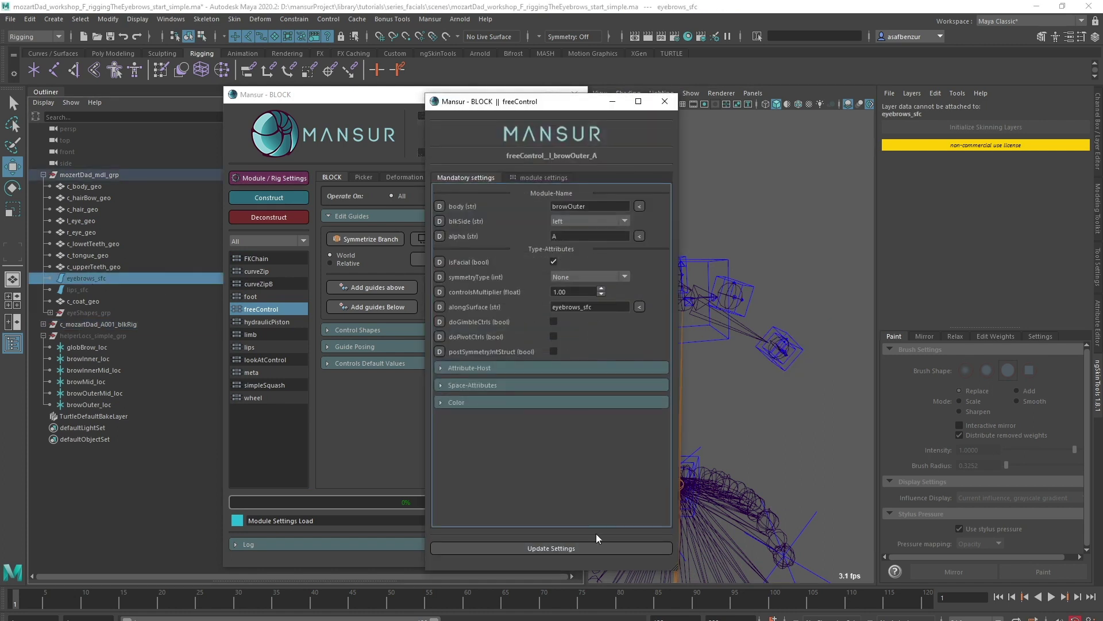
{"action": "left_click", "coordinate": [577, 547]}
{"action": "left_click", "coordinate": [623, 437]}
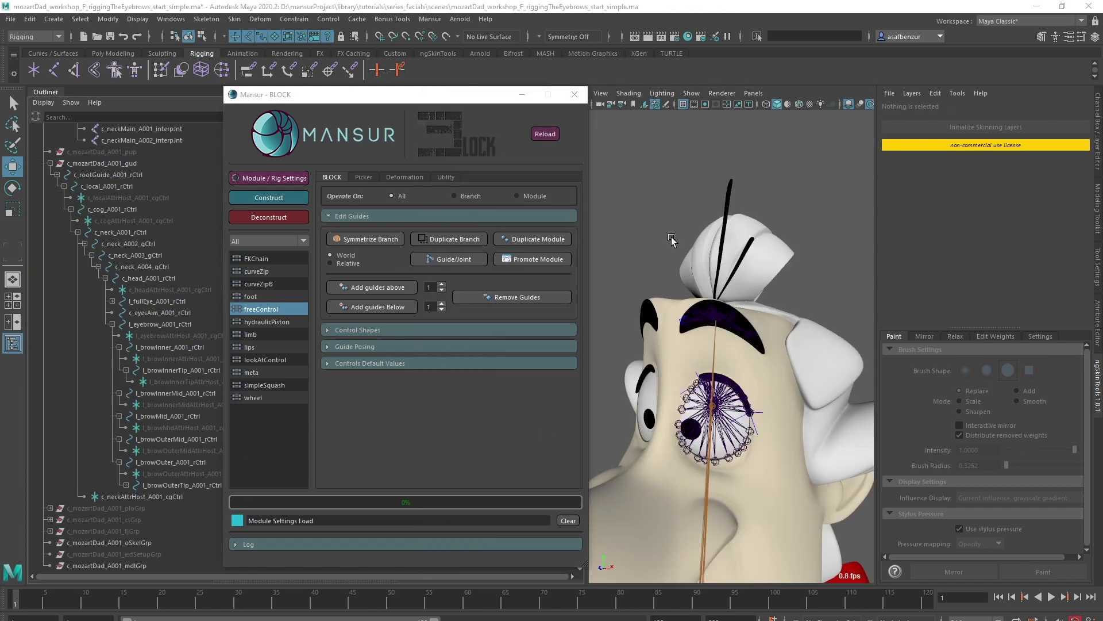
Step: Hide the character geometry and open the Space-Attributes settings of the l_browInnerTip module
{"action": "left_click", "coordinate": [658, 247]}
{"action": "key", "text": "alt+2"}
{"action": "scroll", "coordinate": [679, 345], "scroll_direction": "up", "scroll_amount": 5}
{"action": "middle_click_drag", "start_coordinate": [678, 362], "coordinate": [729, 396], "text": "alt"}
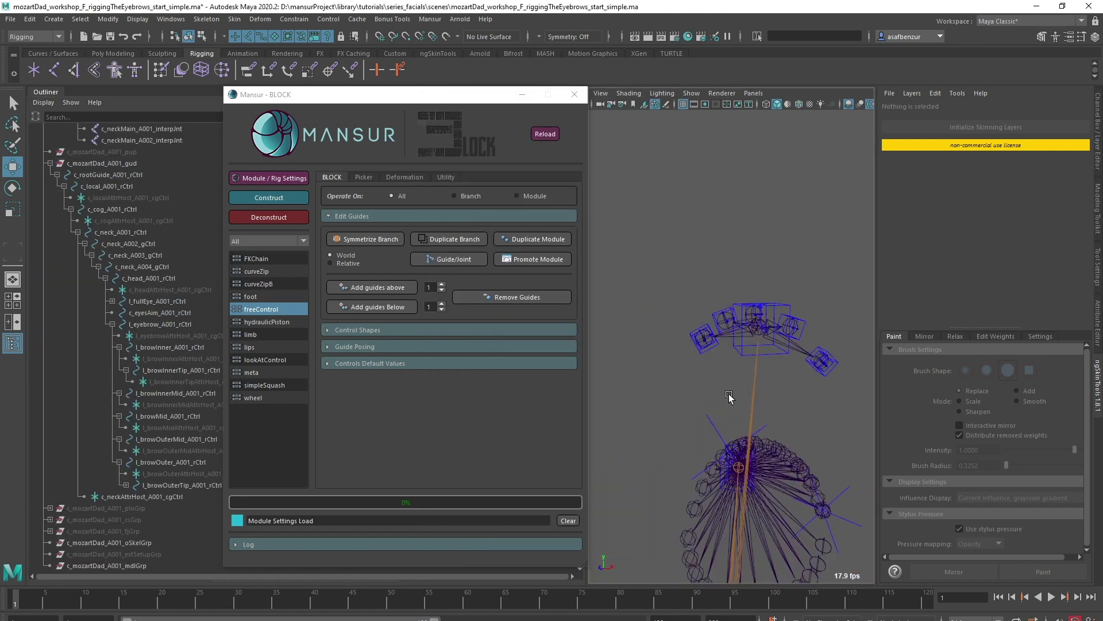
{"action": "scroll", "coordinate": [713, 382], "scroll_direction": "up", "scroll_amount": 5}
{"action": "left_click", "coordinate": [691, 337]}
{"action": "left_click", "coordinate": [714, 374]}
{"action": "scroll", "coordinate": [656, 365], "scroll_direction": "up", "scroll_amount": 5}
{"action": "left_click", "coordinate": [661, 335]}
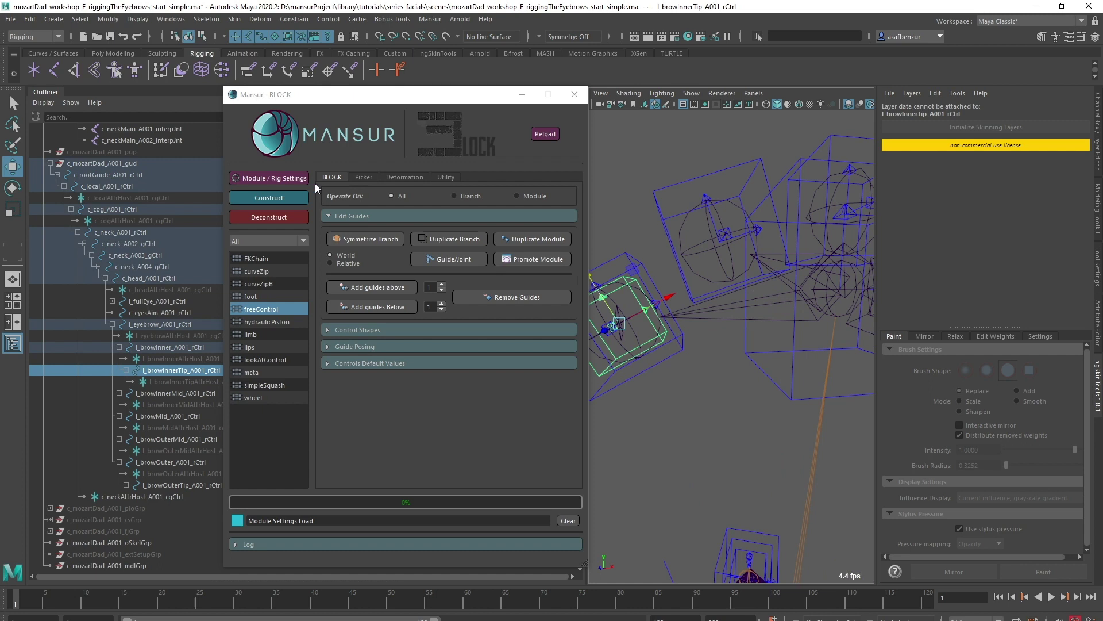
{"action": "left_click", "coordinate": [299, 179]}
{"action": "left_click", "coordinate": [478, 386]}
{"action": "left_click_drag", "start_coordinate": [562, 106], "coordinate": [496, 108]}
Step: Add the l_browInner_A001 root joint to the browInnerTip module's spaces list and update its settings
{"action": "left_click", "coordinate": [665, 366]}
{"action": "middle_click_drag", "start_coordinate": [665, 366], "coordinate": [736, 376], "text": "alt"}
{"action": "left_click", "coordinate": [700, 346]}
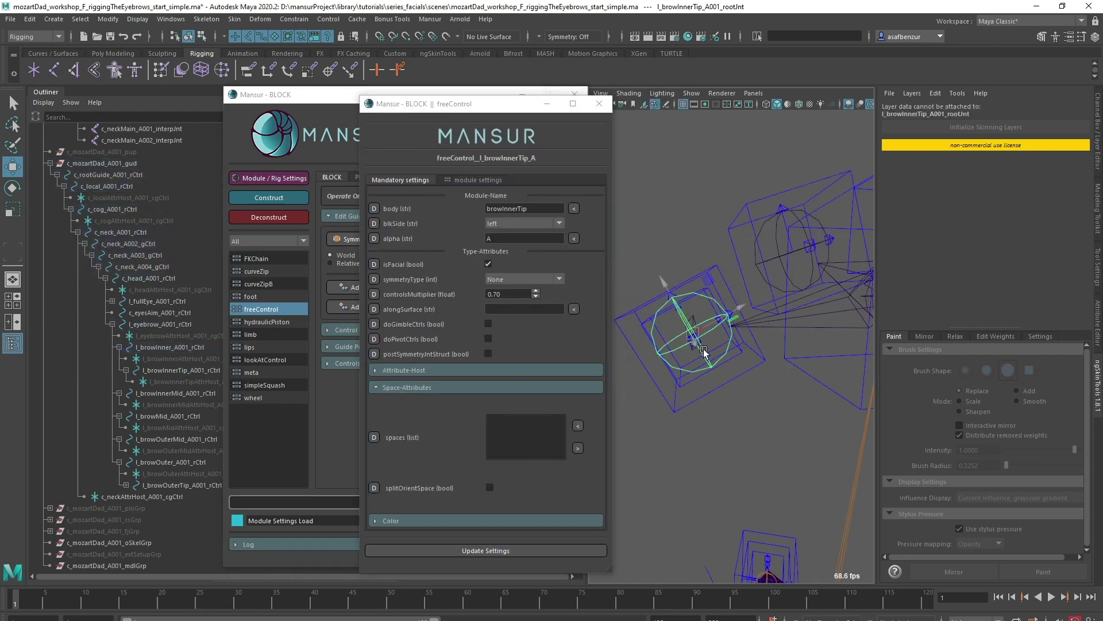
{"action": "key", "text": "f"}
{"action": "left_click", "coordinate": [162, 338]}
{"action": "left_click", "coordinate": [576, 426]}
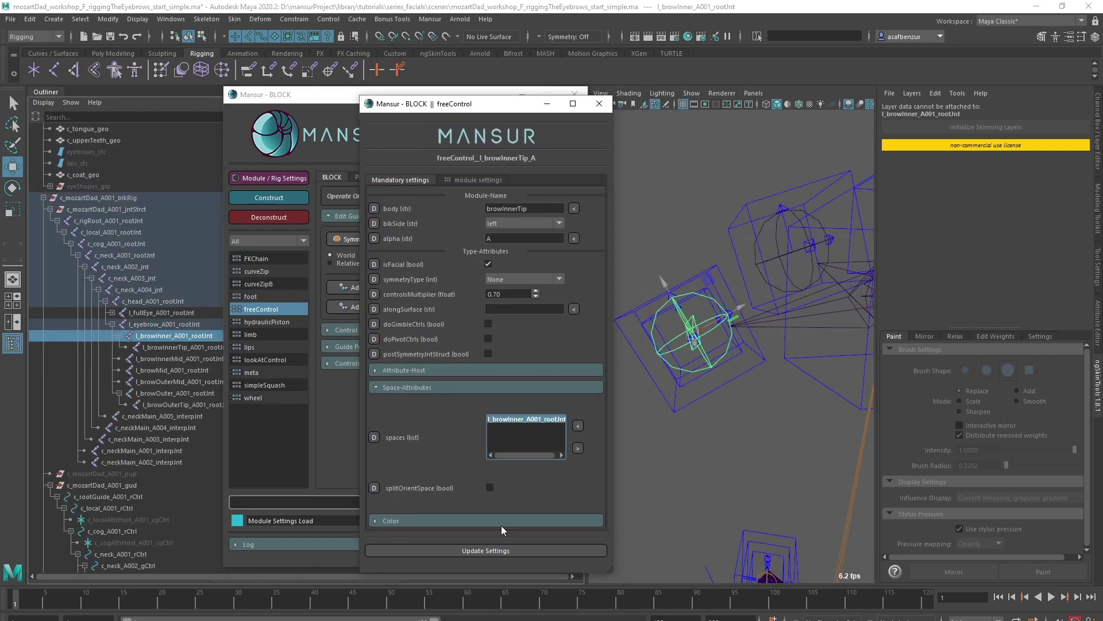
{"action": "left_click", "coordinate": [479, 549]}
Step: Add the l_browOuter_A001 root joint to the browOuterTip module's spaces list and update its settings
{"action": "right_click_drag", "start_coordinate": [642, 432], "coordinate": [747, 497], "text": "alt"}
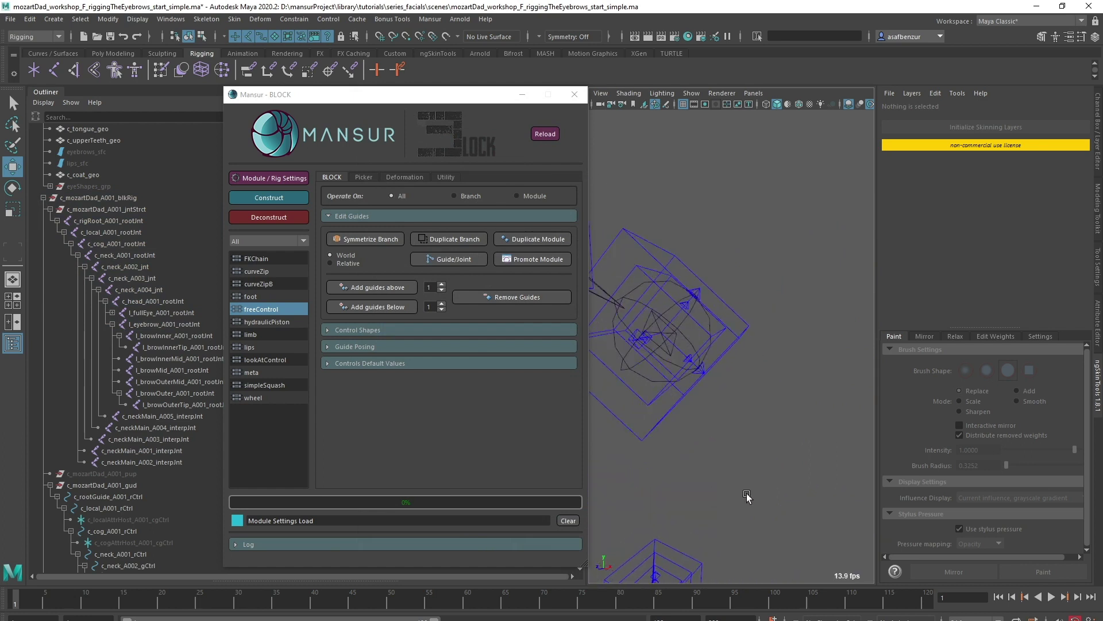
{"action": "middle_click_drag", "start_coordinate": [673, 330], "coordinate": [770, 340], "text": "alt"}
{"action": "left_click", "coordinate": [793, 331]}
{"action": "left_click", "coordinate": [294, 174]}
{"action": "left_click", "coordinate": [765, 294]}
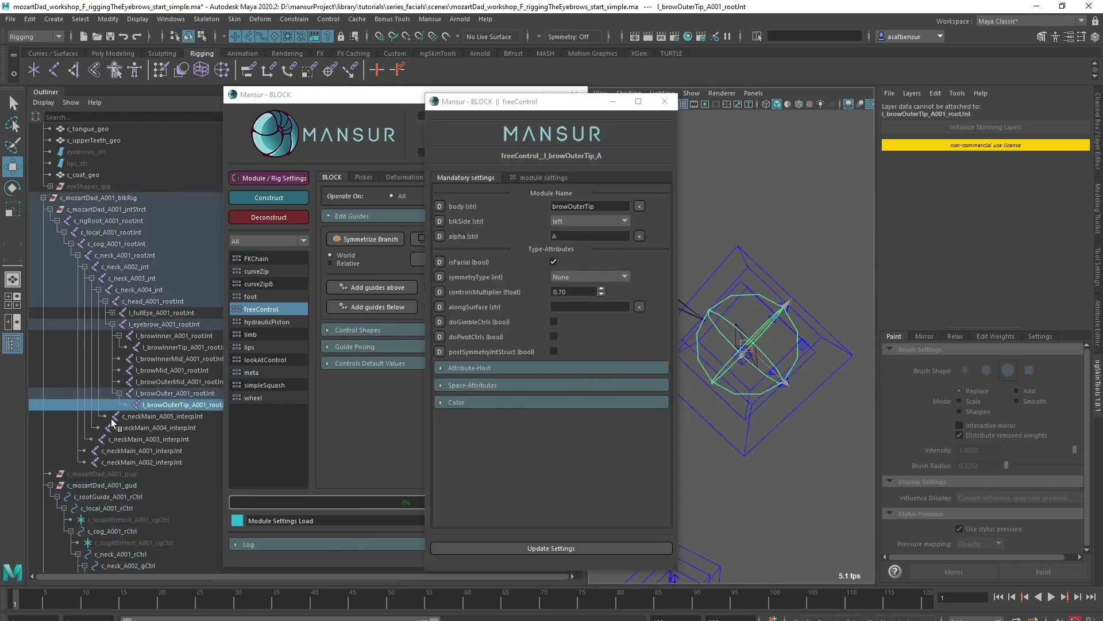
{"action": "left_click", "coordinate": [472, 385]}
{"action": "left_click", "coordinate": [644, 423]}
{"action": "left_click", "coordinate": [598, 548]}
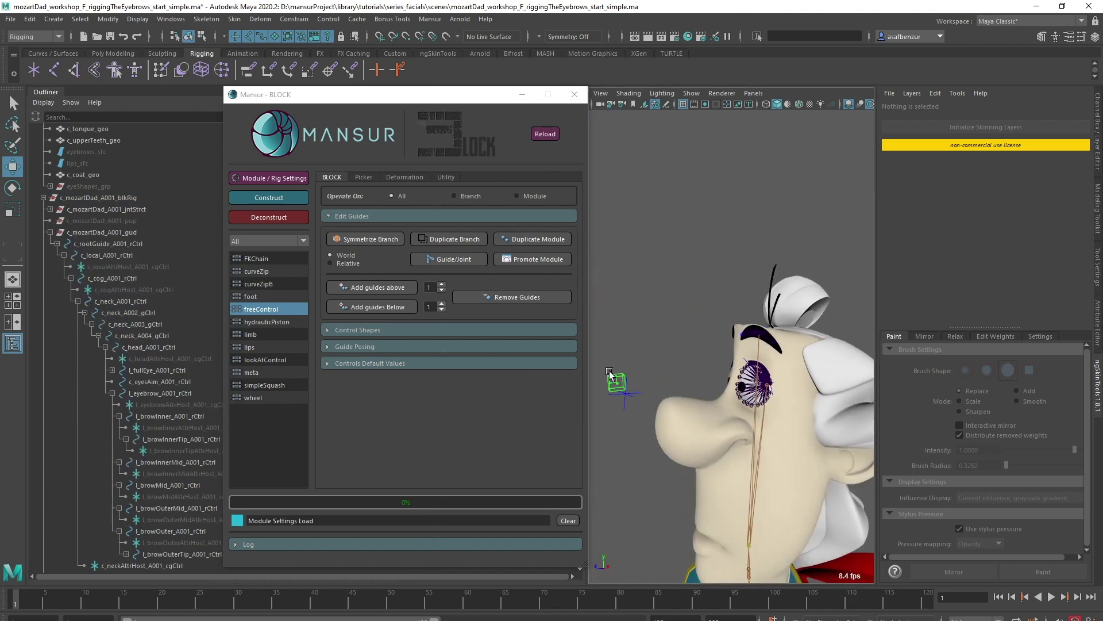
Step: Construct the rig again with the updated eyebrow module settings
{"action": "left_click", "coordinate": [614, 380]}
{"action": "left_click", "coordinate": [263, 199]}
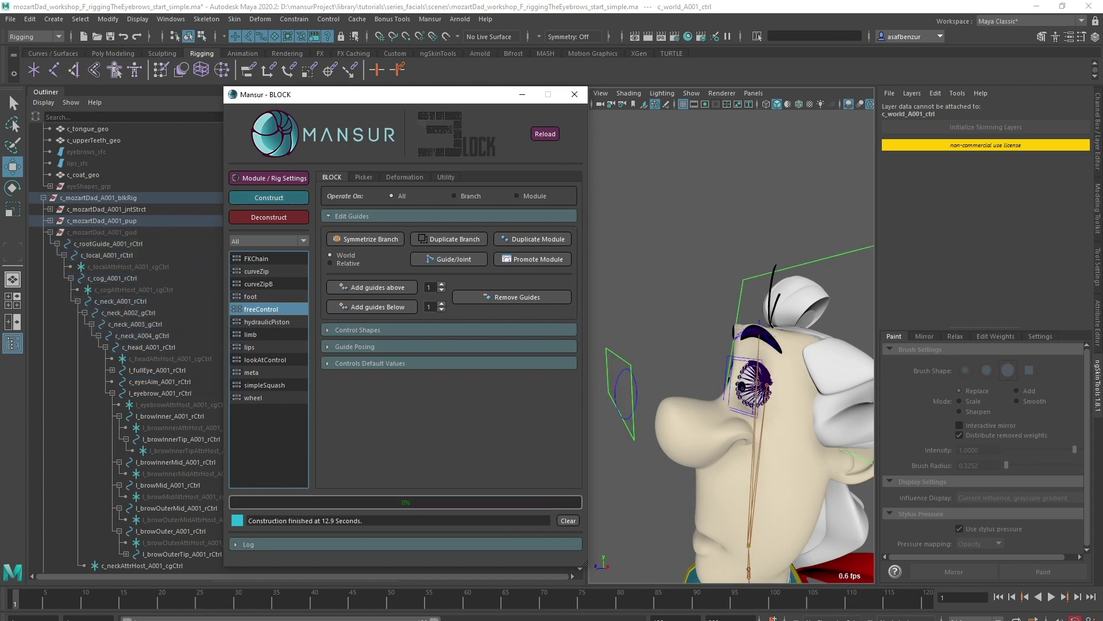
{"action": "scroll", "coordinate": [754, 347], "scroll_direction": "up", "scroll_amount": 6}
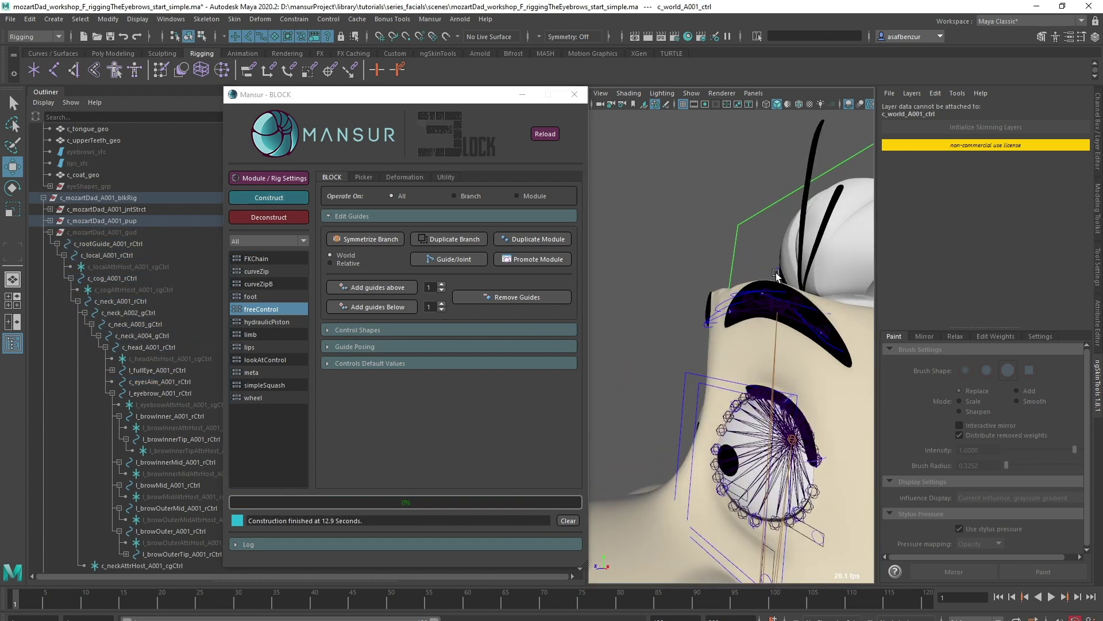
Step: Show the eyebrows_sfc surface and examine how it sits against the left eyebrow's controls
{"action": "left_click", "coordinate": [751, 339]}
{"action": "left_click_drag", "start_coordinate": [756, 313], "coordinate": [805, 343], "text": "alt"}
{"action": "left_click", "coordinate": [80, 154]}
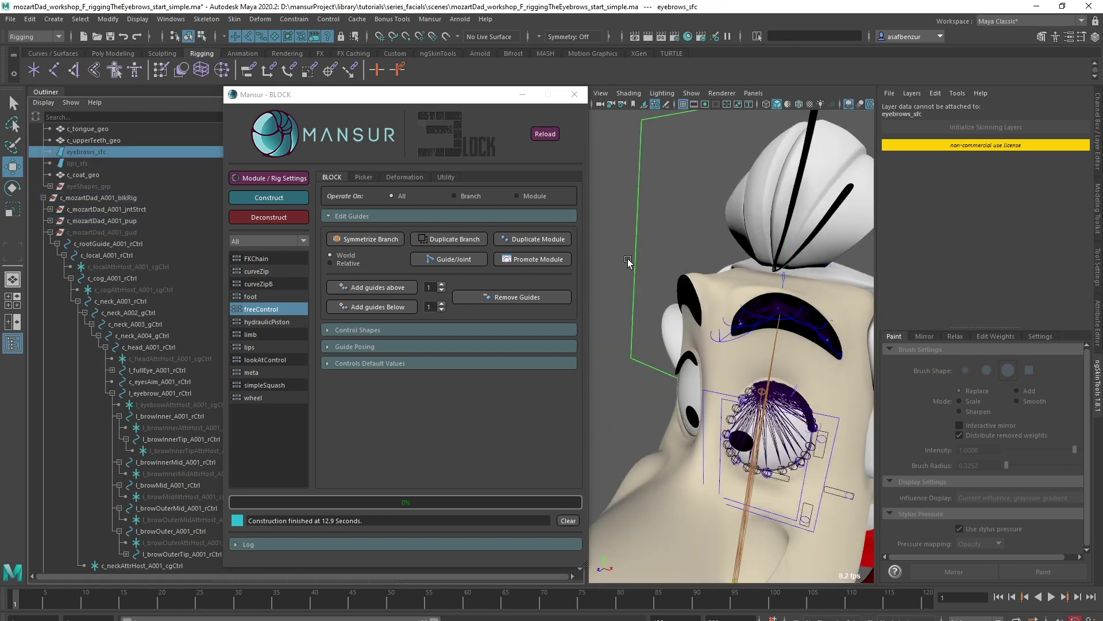
{"action": "key", "text": "shift+h"}
{"action": "left_click", "coordinate": [628, 259]}
{"action": "left_click_drag", "start_coordinate": [805, 282], "coordinate": [776, 260], "text": "alt"}
Step: Try out the constructed left eyebrow controls on the surface, undo the changes, and rotate the head control as a test
{"action": "left_click", "coordinate": [722, 359]}
{"action": "left_click_drag", "start_coordinate": [722, 359], "coordinate": [822, 276], "text": "alt"}
{"action": "mouse_move", "coordinate": [841, 382]}
{"action": "left_mouse_down", "text": "alt"}
{"action": "mouse_move", "coordinate": [765, 397]}
{"action": "mouse_move", "coordinate": [773, 386]}
{"action": "mouse_move", "coordinate": [741, 377]}
{"action": "mouse_move", "coordinate": [719, 387]}
{"action": "mouse_move", "coordinate": [696, 352]}
{"action": "mouse_move", "coordinate": [674, 352]}
{"action": "mouse_move", "coordinate": [797, 375]}
{"action": "left_mouse_up", "text": "alt"}
{"action": "left_click", "coordinate": [790, 391]}
{"action": "key", "text": "4"}
{"action": "left_click", "coordinate": [664, 327]}
{"action": "key", "text": "5"}
{"action": "key", "text": "ctrl+z"}
{"action": "left_click_drag", "start_coordinate": [768, 322], "coordinate": [684, 357]}
{"action": "key", "text": "ctrl+z"}
{"action": "left_click", "coordinate": [678, 364]}
{"action": "key", "text": "e"}
{"action": "left_click_drag", "start_coordinate": [712, 284], "coordinate": [648, 350]}
{"action": "right_click_drag", "start_coordinate": [701, 356], "coordinate": [649, 394], "text": "alt"}
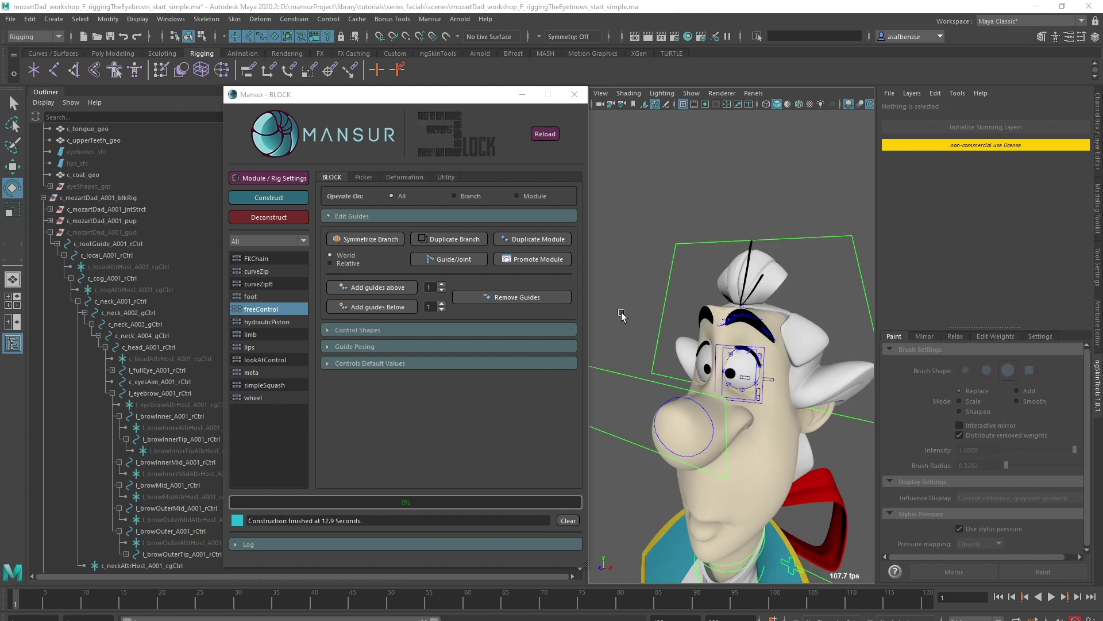
Step: Select the head module's main joint, c_head_A001_rootJnt, add eyebrows_sfc to the selection, and bind the surface to the joint with Bind Skin
{"action": "left_click", "coordinate": [404, 177]}
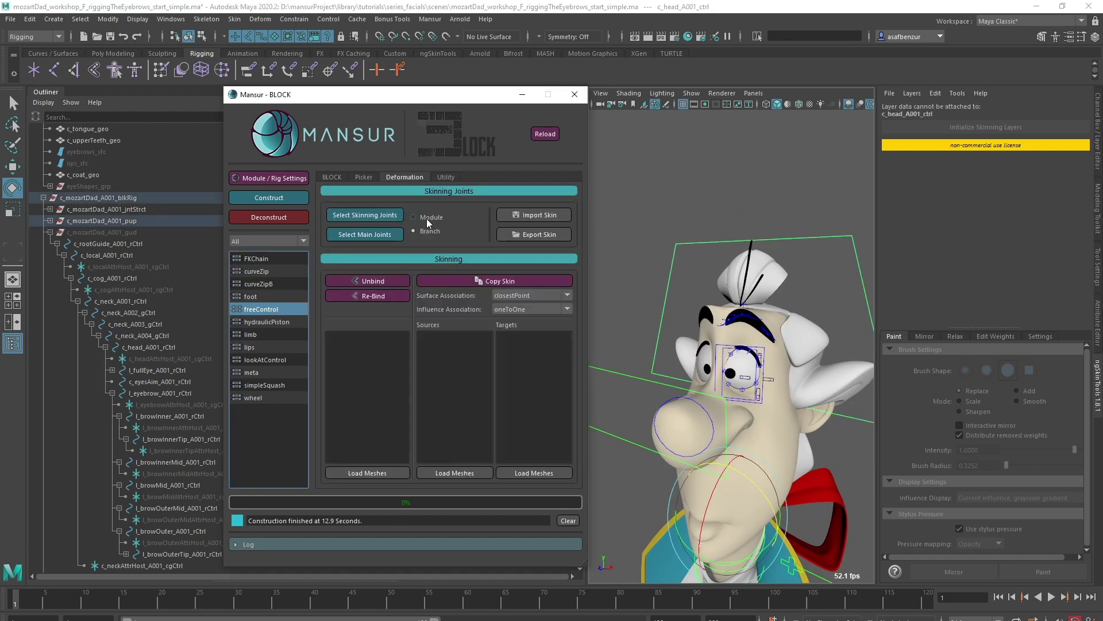
{"action": "left_click", "coordinate": [364, 234]}
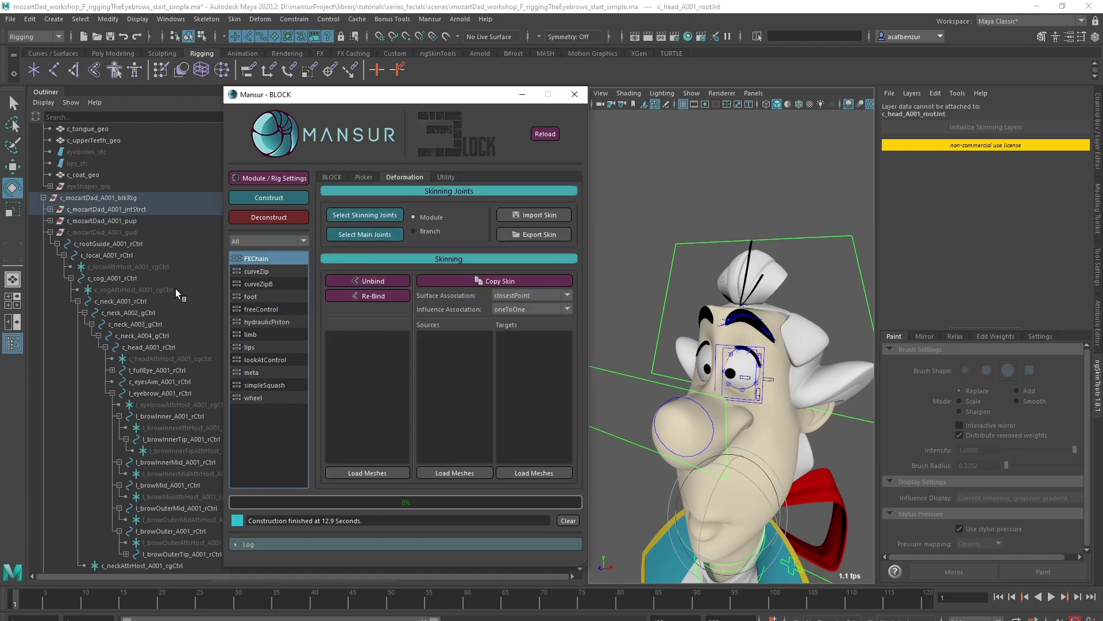
{"action": "left_click", "coordinate": [86, 151], "text": "ctrl"}
{"action": "left_click", "coordinate": [235, 19]}
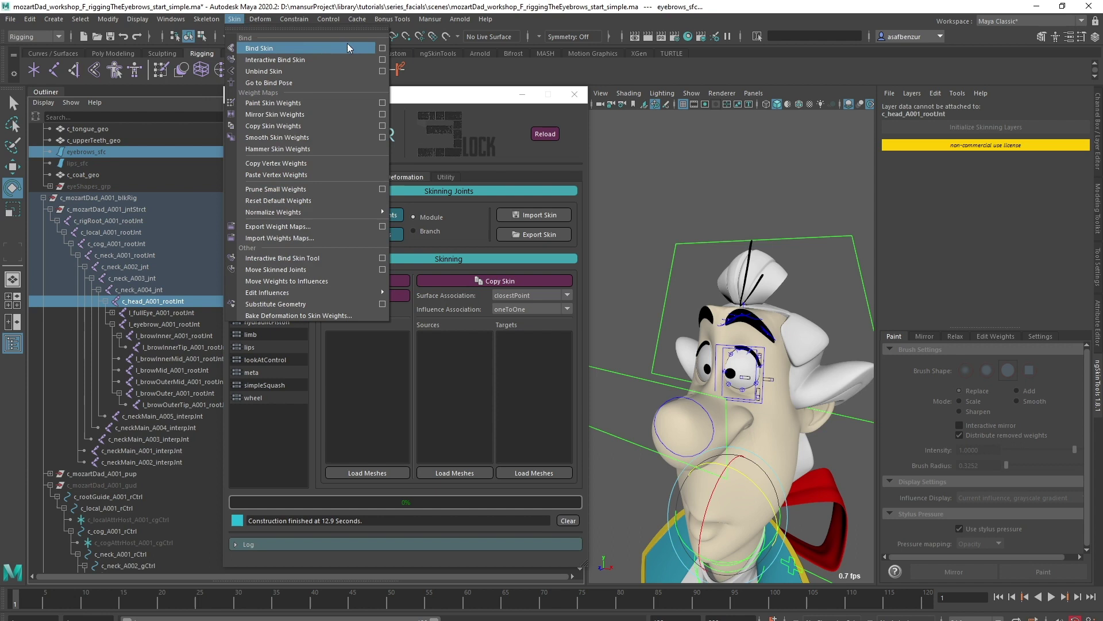
{"action": "left_click", "coordinate": [381, 49]}
{"action": "left_click", "coordinate": [215, 400]}
Step: Rotate the head control to test the skinned eyebrow surface, and return to the BLOCK rigging tools
{"action": "left_click", "coordinate": [683, 243]}
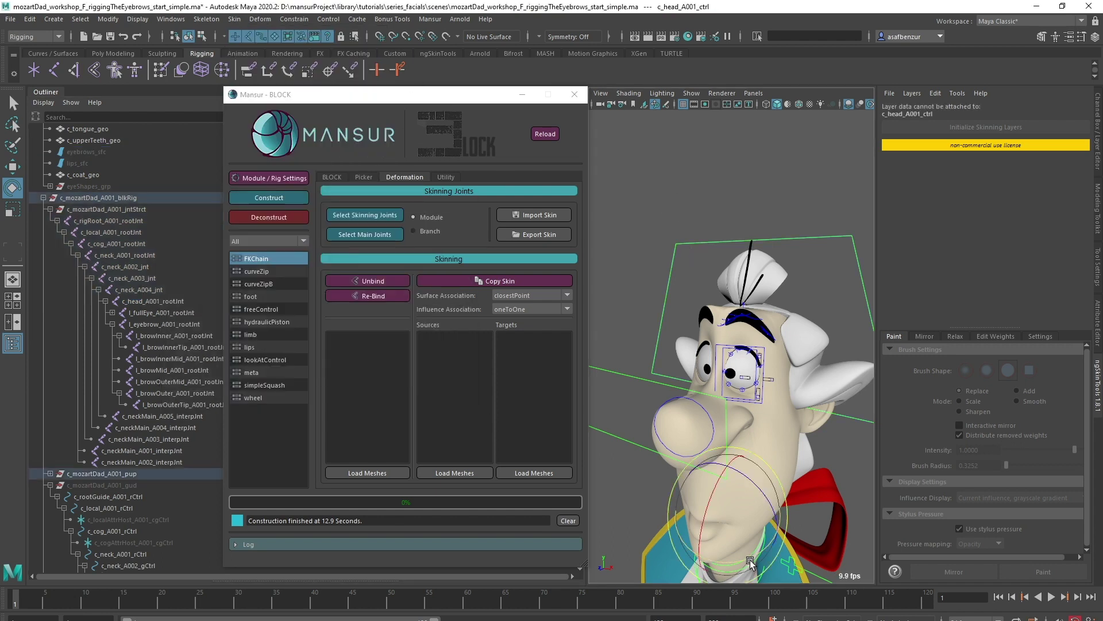
{"action": "left_click_drag", "start_coordinate": [750, 558], "coordinate": [772, 541]}
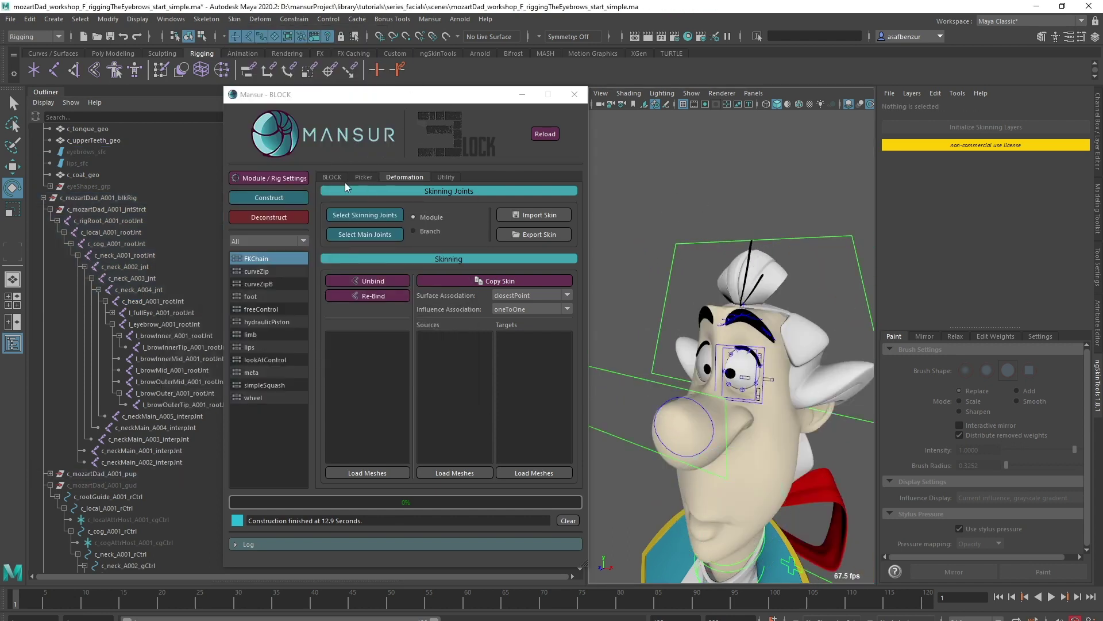
{"action": "left_click", "coordinate": [331, 177]}
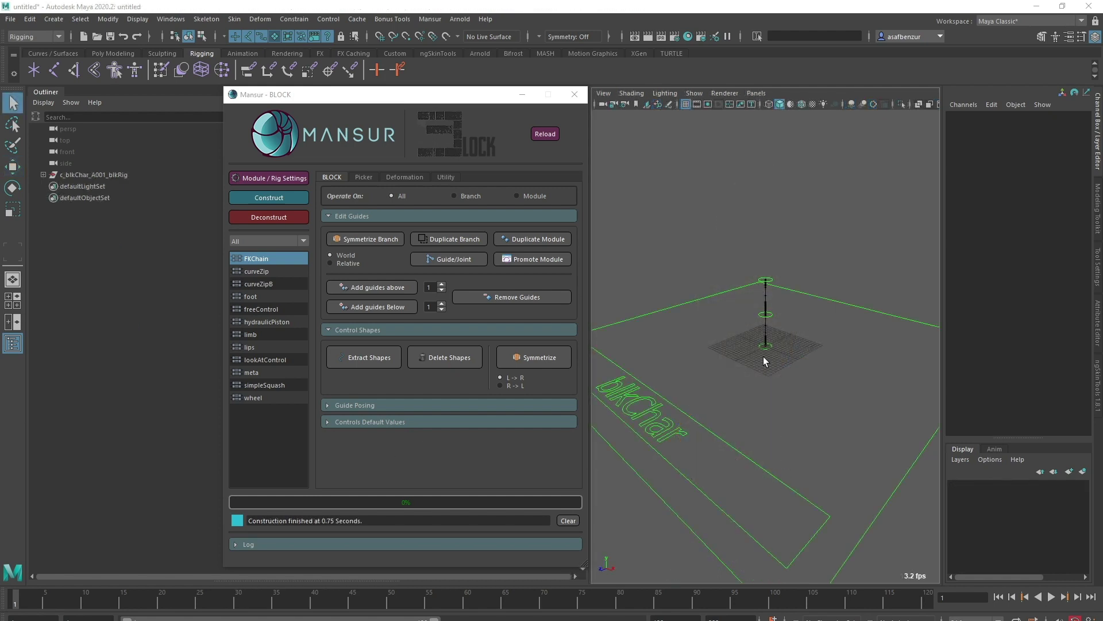
Step: Try rotating the middle control of the demo FKChain rig and undo the rotation
{"action": "right_click_drag", "start_coordinate": [763, 358], "coordinate": [822, 299], "text": "alt"}
{"action": "middle_click_drag", "start_coordinate": [821, 299], "coordinate": [826, 414], "text": "alt"}
{"action": "right_click_drag", "start_coordinate": [826, 414], "coordinate": [796, 370], "text": "alt"}
{"action": "left_click", "coordinate": [782, 317]}
{"action": "left_click_drag", "start_coordinate": [792, 348], "coordinate": [804, 362], "text": "alt"}
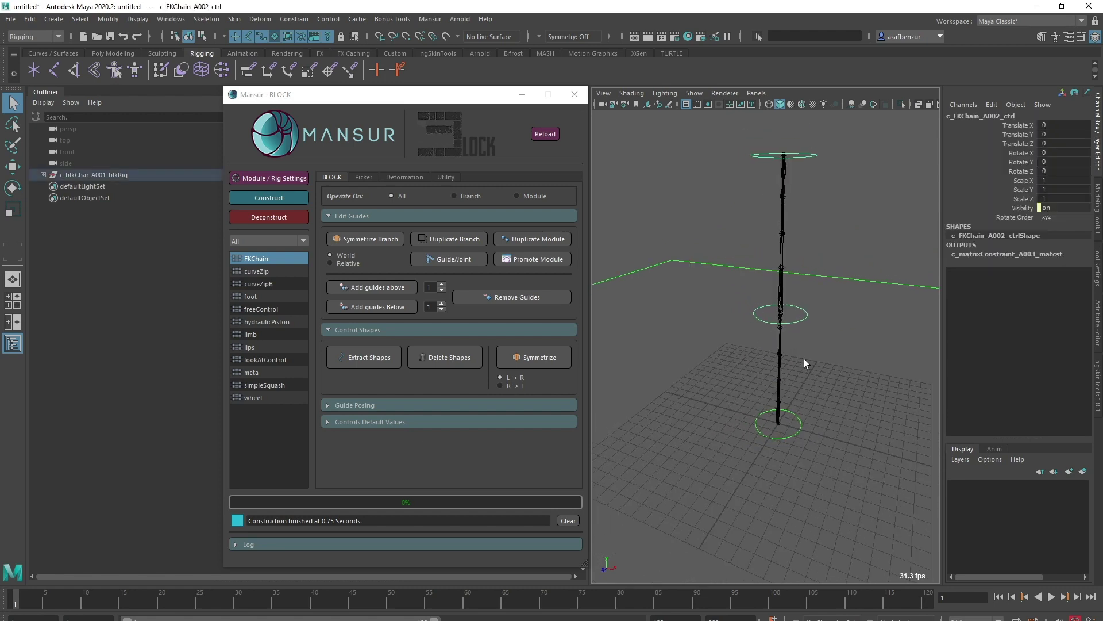
{"action": "middle_click_drag", "start_coordinate": [804, 362], "coordinate": [795, 381], "text": "alt"}
{"action": "key", "text": "e"}
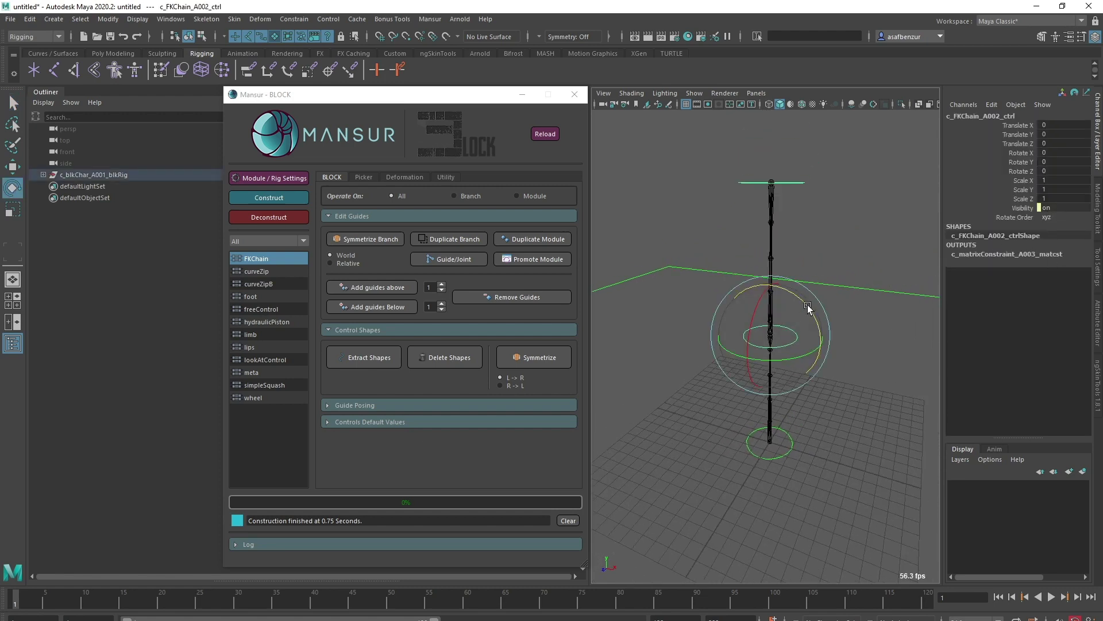
{"action": "left_click_drag", "start_coordinate": [808, 305], "coordinate": [826, 350]}
{"action": "key", "text": "ctrl+z"}
{"action": "left_click", "coordinate": [858, 427]}
{"action": "right_click_drag", "start_coordinate": [857, 426], "coordinate": [683, 424], "text": "alt"}
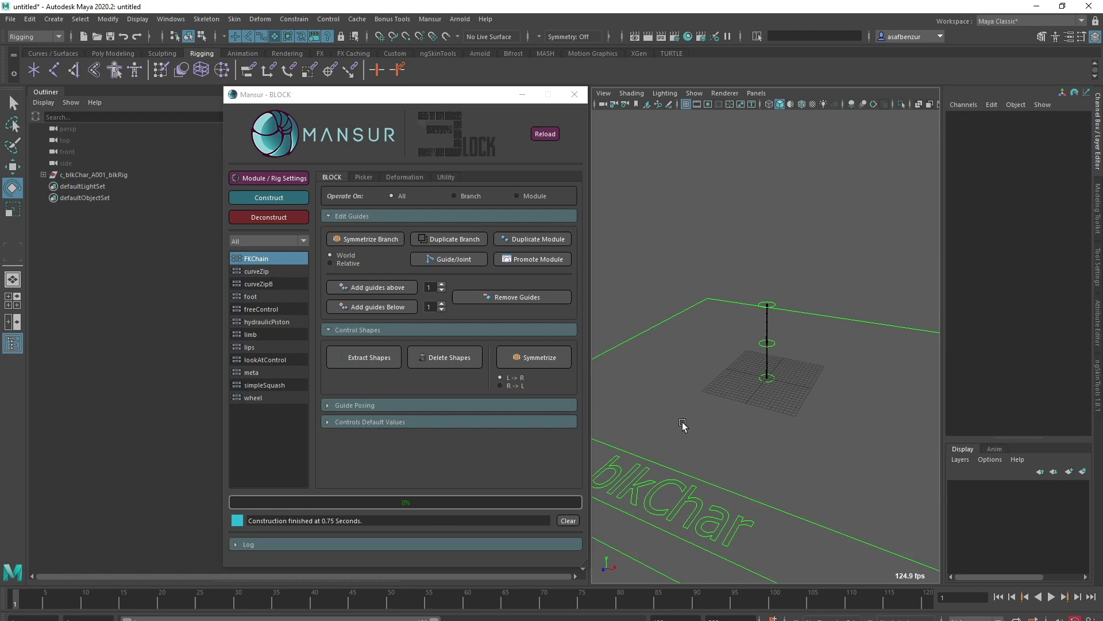
Step: Deconstruct the demo FKChain rig
{"action": "left_click_drag", "start_coordinate": [683, 424], "coordinate": [639, 421], "text": "alt"}
{"action": "left_click", "coordinate": [653, 332]}
{"action": "left_click", "coordinate": [288, 220]}
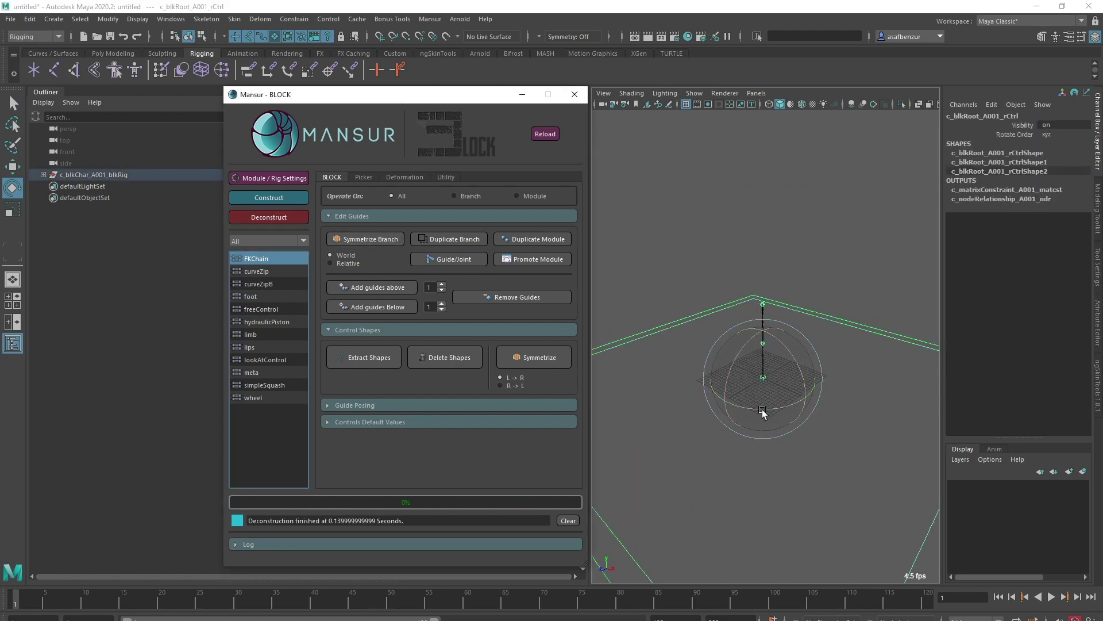
Step: Enable doPrimariesSpaceSwitch in the FKChain module settings, update them, and construct the rig again
{"action": "left_click", "coordinate": [781, 373]}
{"action": "left_click", "coordinate": [763, 379]}
{"action": "left_click", "coordinate": [269, 177]}
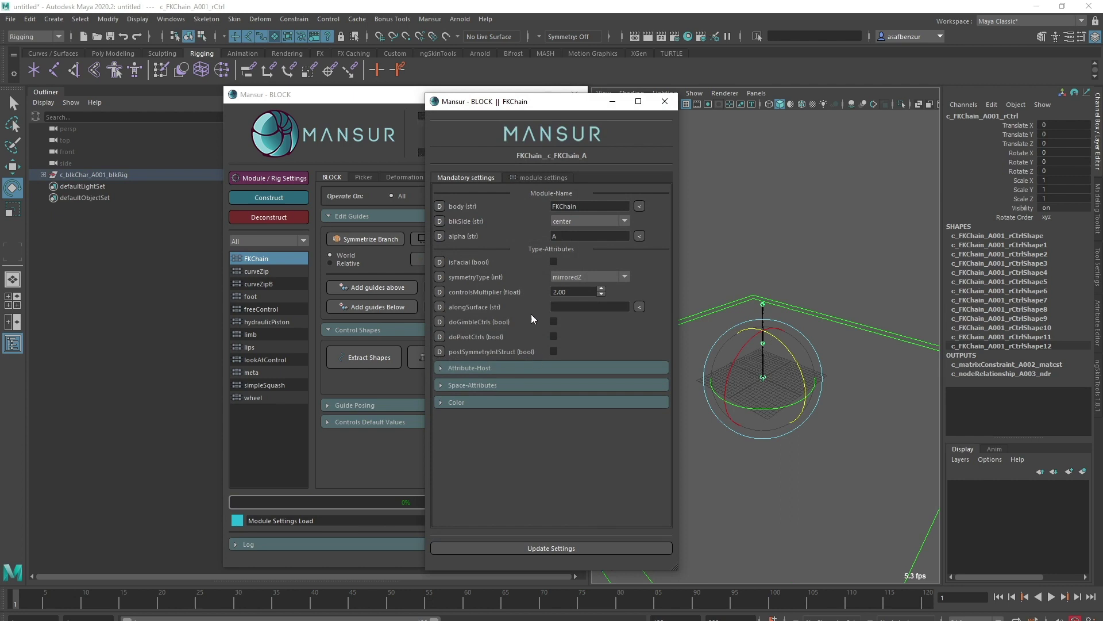
{"action": "left_click", "coordinate": [546, 178]}
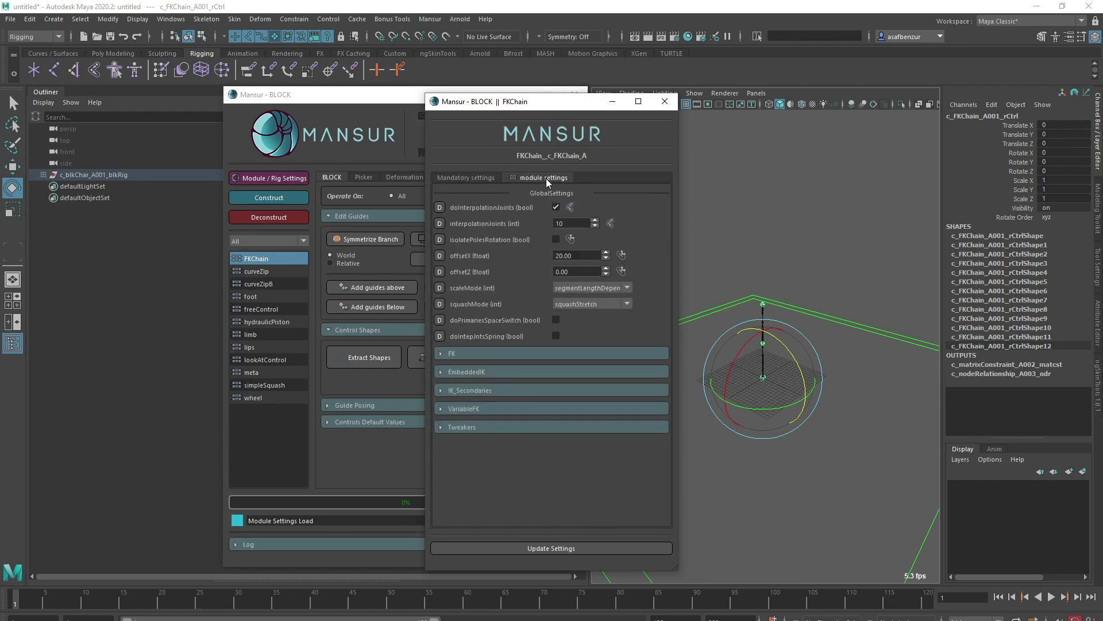
{"action": "left_click", "coordinate": [557, 320]}
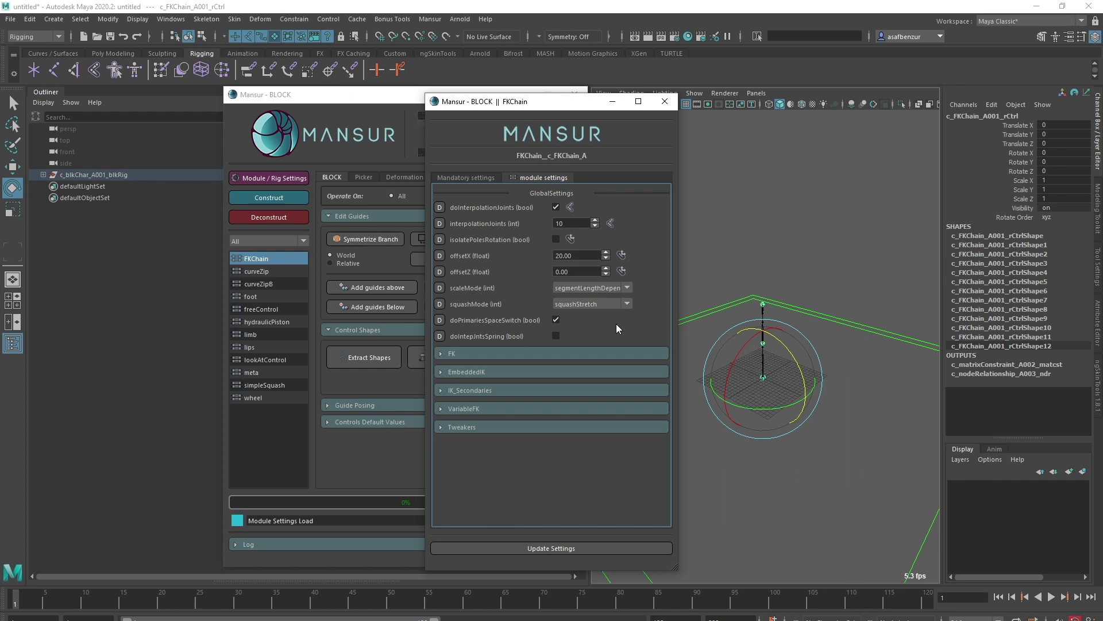
{"action": "left_click", "coordinate": [617, 547]}
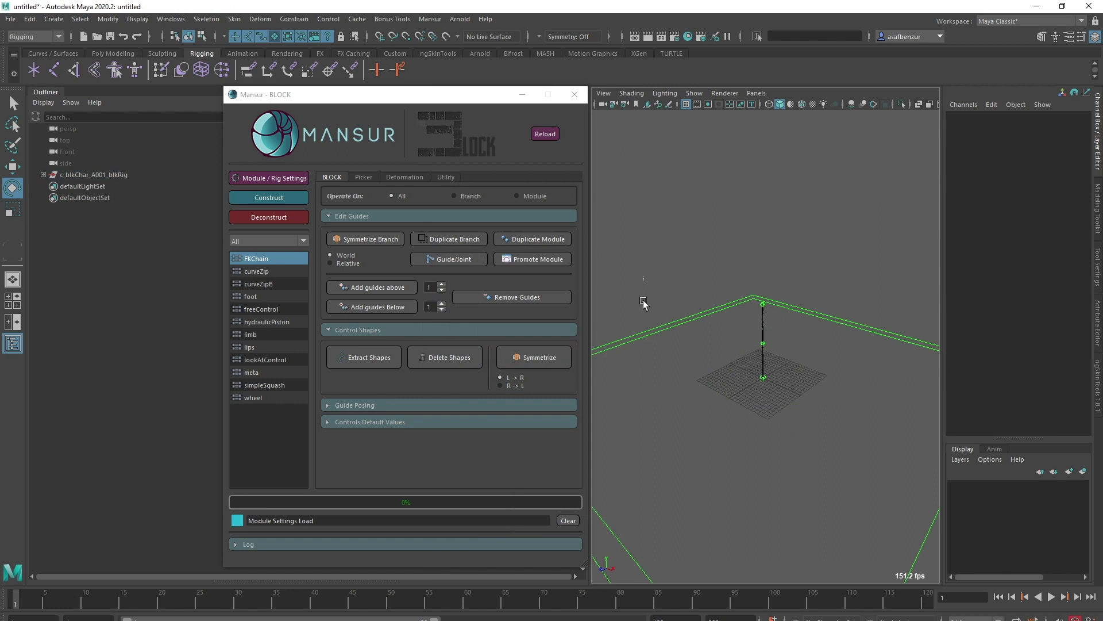
{"action": "left_click", "coordinate": [296, 201]}
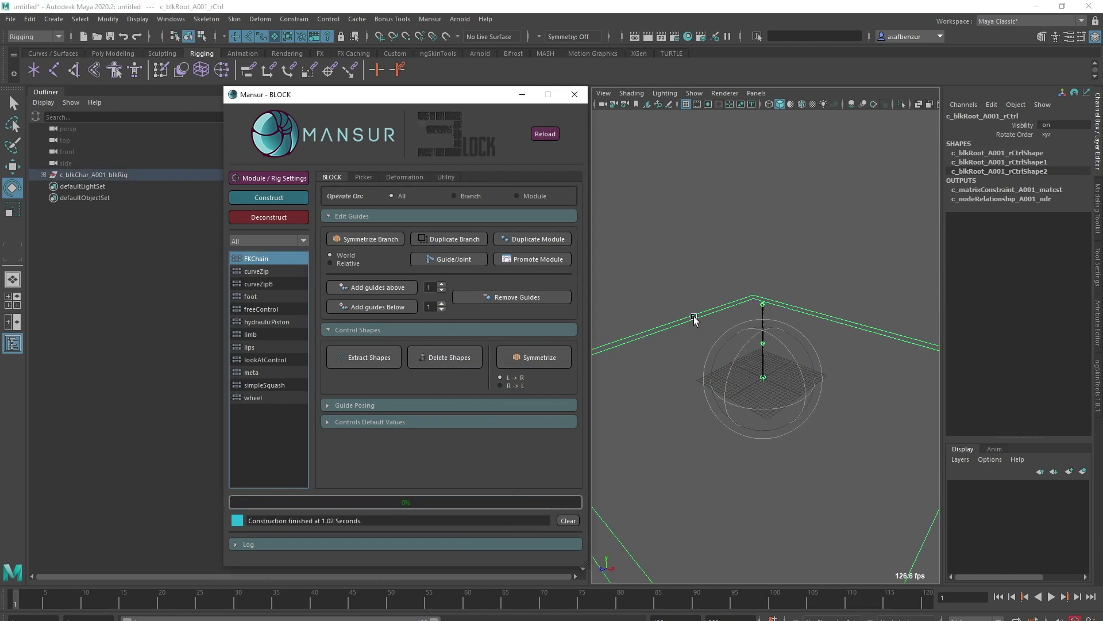
Step: Try rotating the base control of the reconstructed FKChain and undo the rotation
{"action": "right_click_drag", "start_coordinate": [735, 257], "coordinate": [759, 338], "text": "alt"}
{"action": "left_click_drag", "start_coordinate": [759, 338], "coordinate": [767, 283], "text": "alt"}
{"action": "left_click", "coordinate": [786, 334]}
{"action": "key", "text": "ctrl+z"}
{"action": "left_click", "coordinate": [778, 436]}
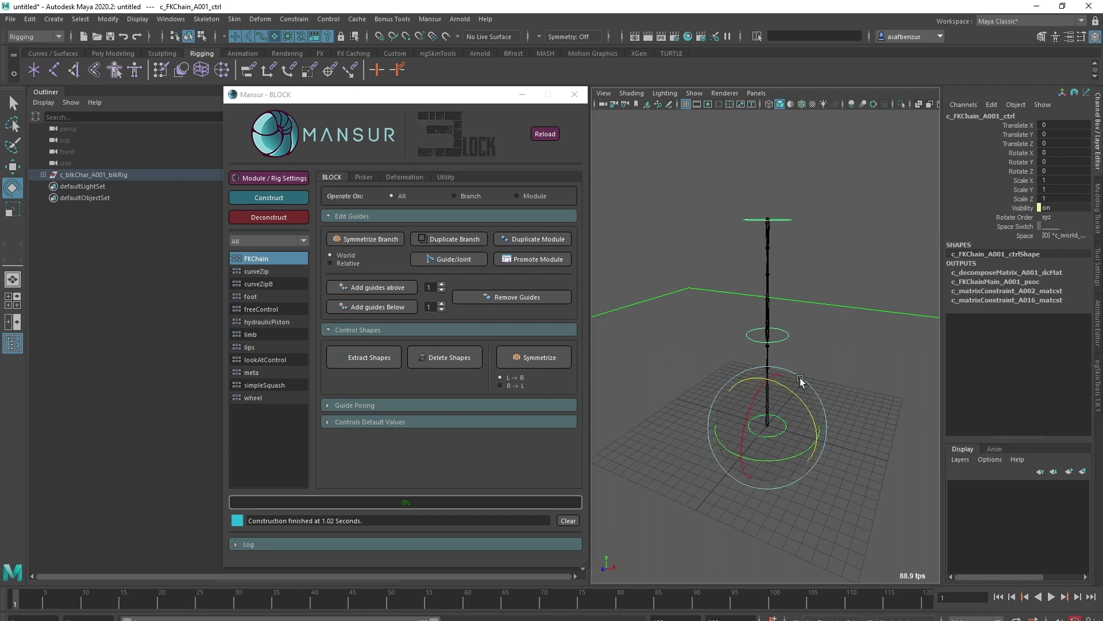
{"action": "left_click_drag", "start_coordinate": [800, 399], "coordinate": [770, 391]}
{"action": "key", "text": "ctrl+z"}
{"action": "left_click", "coordinate": [806, 339]}
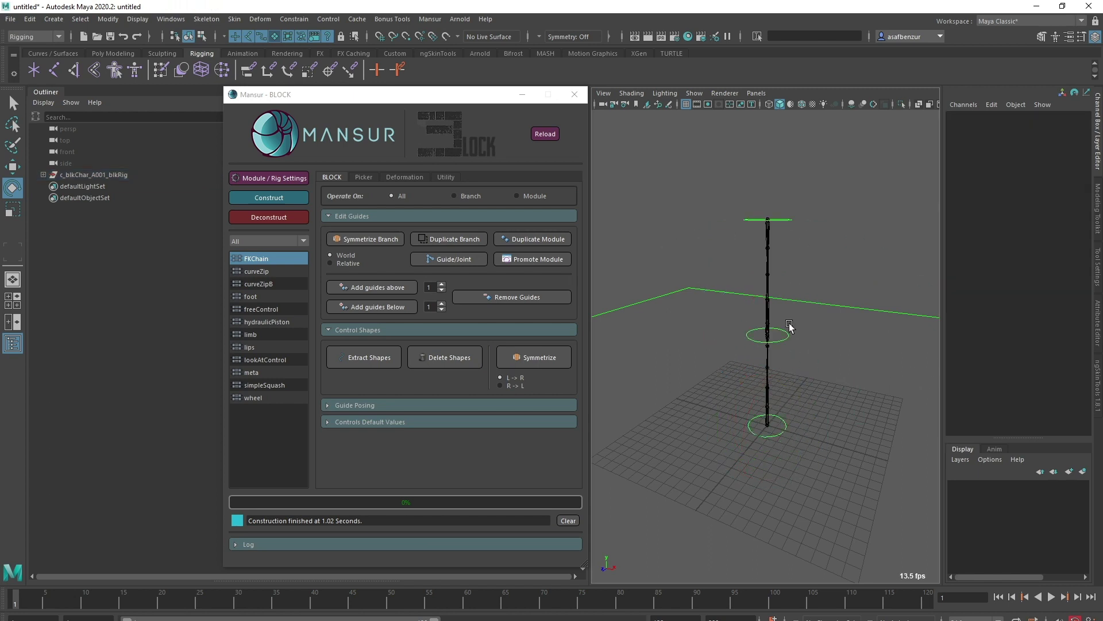
Step: Set the Space attribute of the FKChain's middle control, c_FKChain_A002_ctrl, to the c_world_A001_ctrl space
{"action": "left_click_drag", "start_coordinate": [788, 322], "coordinate": [775, 352]}
{"action": "left_click", "coordinate": [1061, 236]}
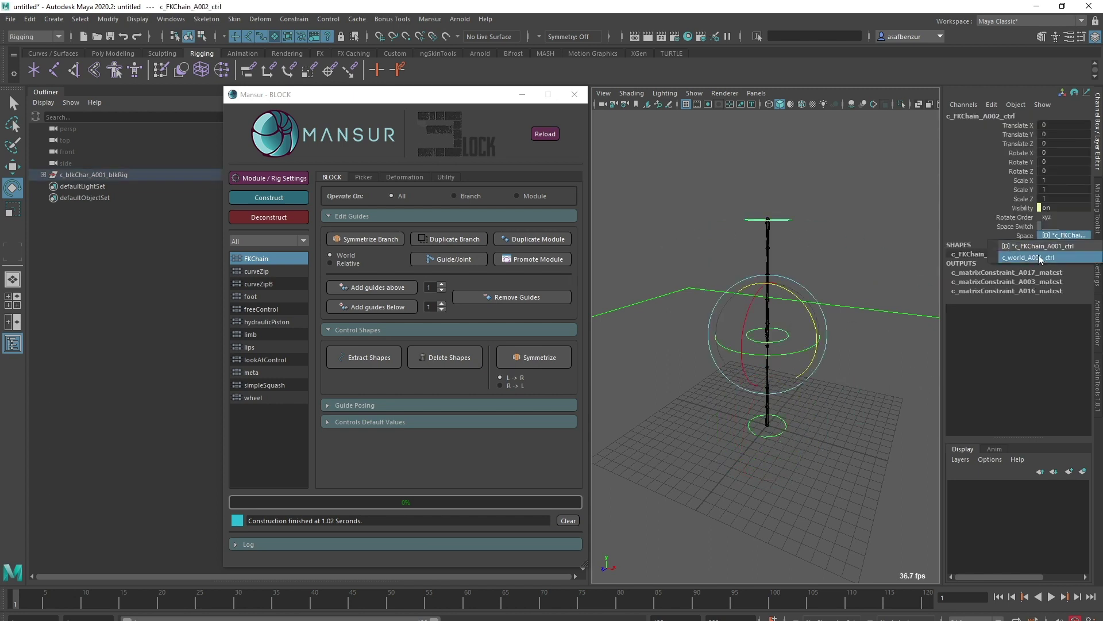
{"action": "left_click", "coordinate": [1037, 255]}
{"action": "left_click", "coordinate": [828, 411]}
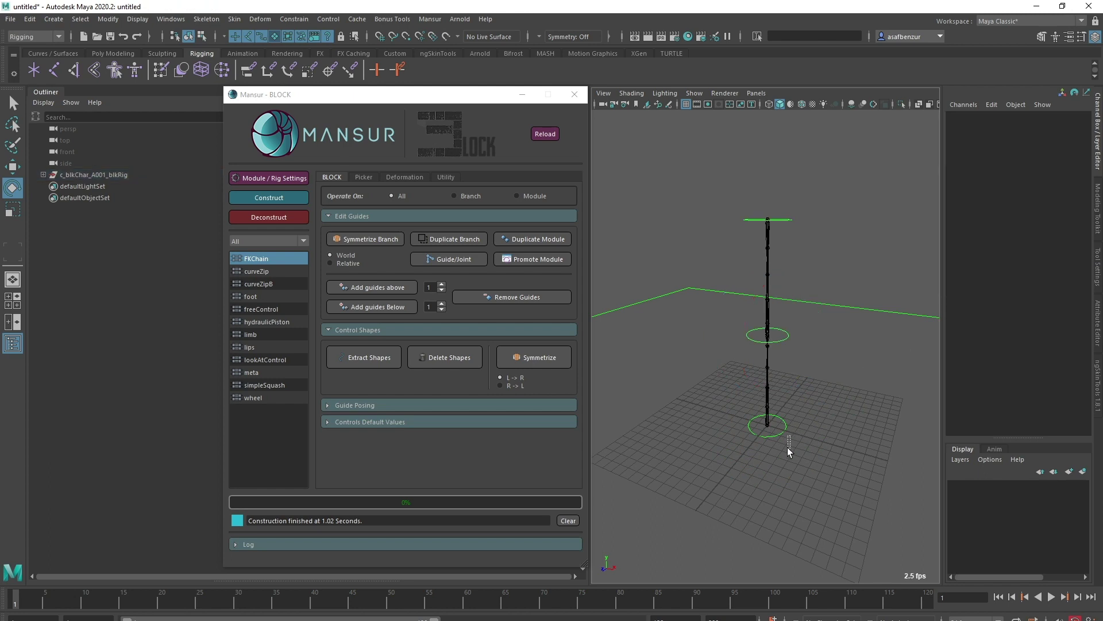
Step: Test the middle control's world space by rotating the base and middle FKChain controls, undoing each change
{"action": "left_click", "coordinate": [787, 447]}
{"action": "mouse_move", "coordinate": [793, 392]}
{"action": "left_mouse_down"}
{"action": "mouse_move", "coordinate": [811, 412]}
{"action": "mouse_move", "coordinate": [783, 395]}
{"action": "left_mouse_up"}
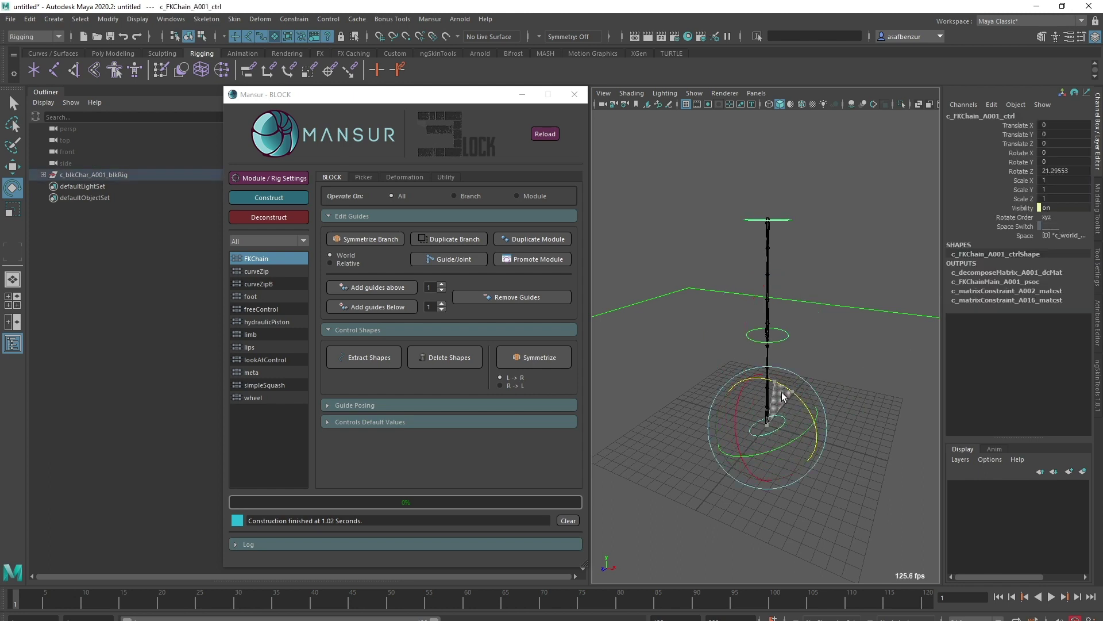
{"action": "key", "text": "ctrl+z"}
{"action": "left_click", "coordinate": [800, 350]}
{"action": "left_click_drag", "start_coordinate": [788, 323], "coordinate": [833, 368]}
{"action": "key", "text": "w"}
{"action": "key", "text": "ctrl+z"}
Step: Switch the FKChain's top control, c_FKChain_A003_ctrl, to world space, and try moving it sideways before undoing the move
{"action": "left_click", "coordinate": [785, 217]}
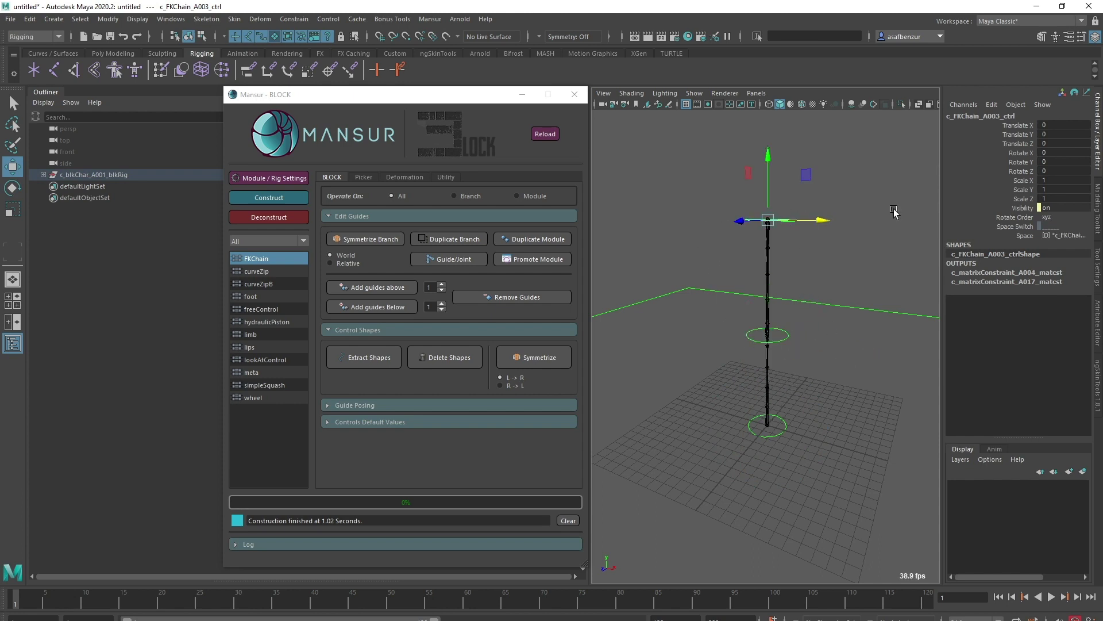
{"action": "left_click", "coordinate": [1066, 235]}
{"action": "left_click", "coordinate": [1057, 253]}
{"action": "left_click_drag", "start_coordinate": [782, 223], "coordinate": [808, 221]}
{"action": "key", "text": "ctrl+z"}
Step: Try moving the FKChain's middle control about -3.84 along X and undo the move
{"action": "left_click", "coordinate": [796, 339]}
{"action": "key", "text": "e"}
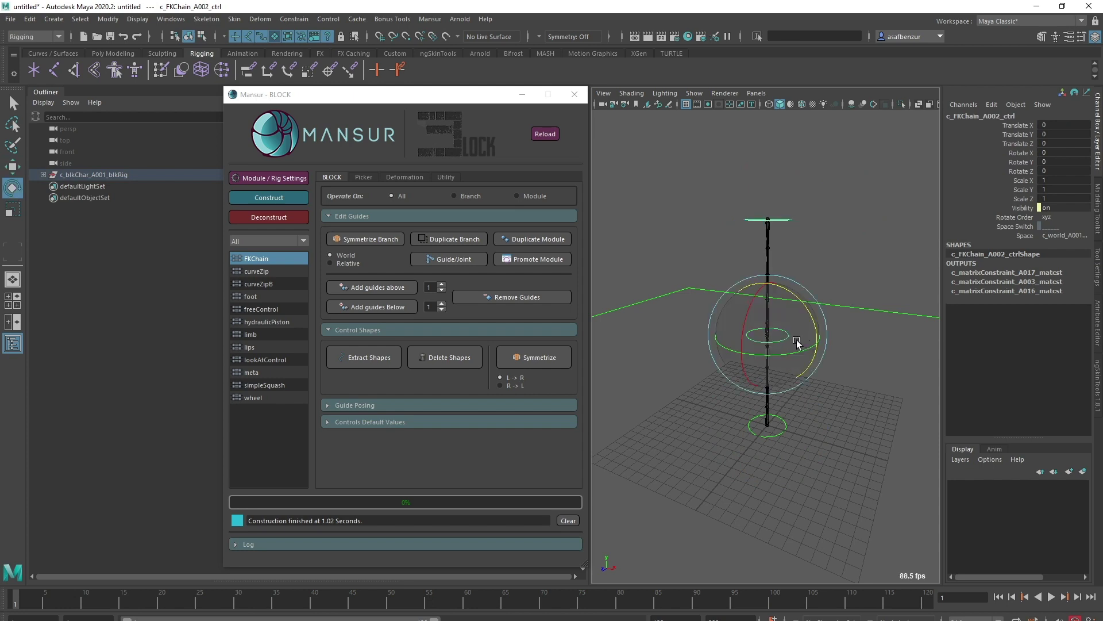
{"action": "key", "text": "w"}
{"action": "left_click_drag", "start_coordinate": [802, 338], "coordinate": [770, 328]}
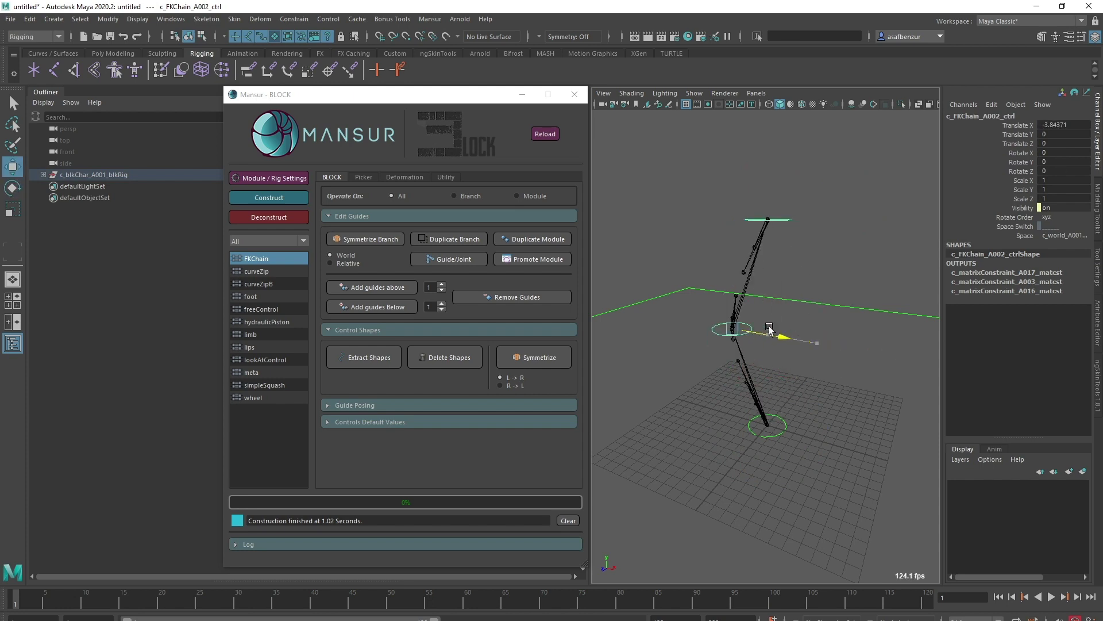
{"action": "key", "text": "ctrl+z"}
{"action": "key", "text": "ctrl+z"}
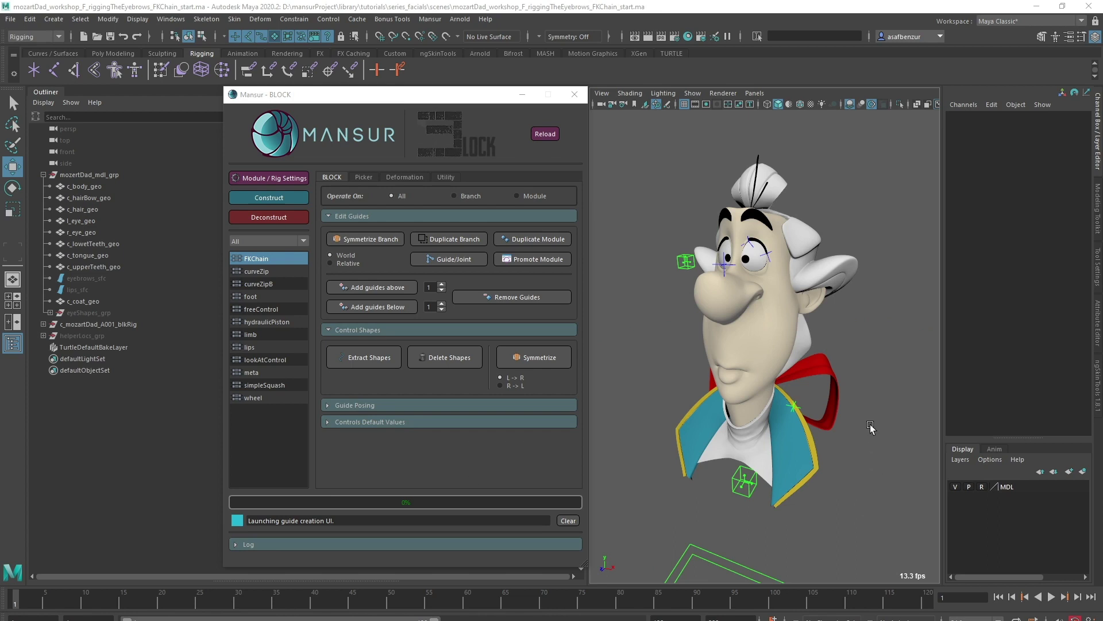
Step: Hide the character geometry, start a new FKChain module from the l_eyebrow_A001_rCtrl guide, and name its body browFK
{"action": "left_click", "coordinate": [871, 426]}
{"action": "key", "text": "alt+2"}
{"action": "left_click_drag", "start_coordinate": [770, 285], "coordinate": [777, 320], "text": "alt"}
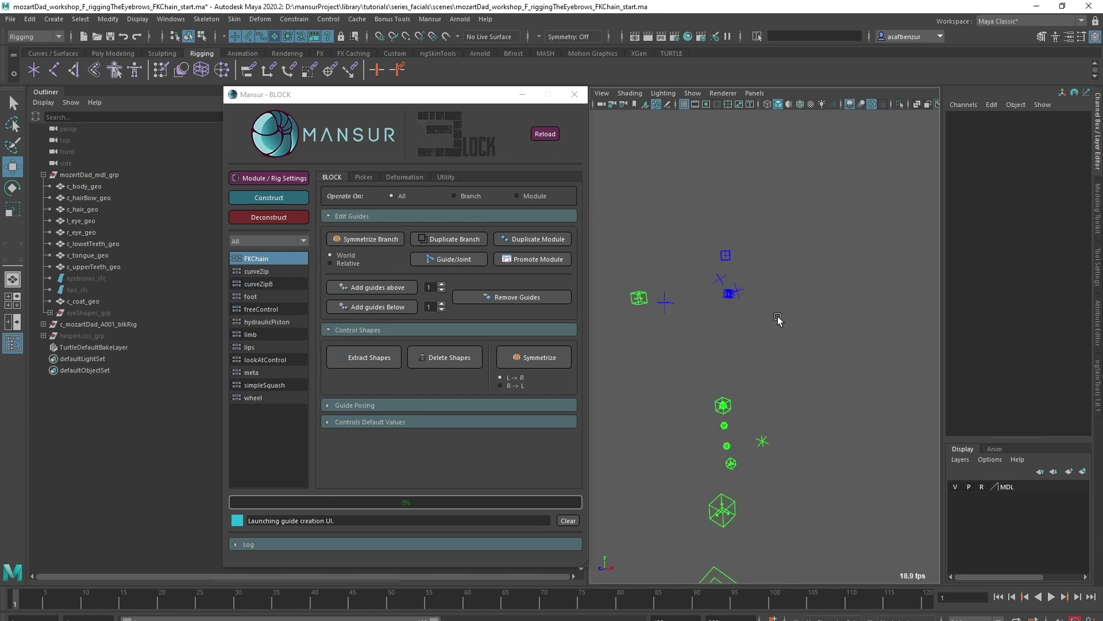
{"action": "left_click", "coordinate": [726, 255]}
{"action": "double_click", "coordinate": [261, 259]}
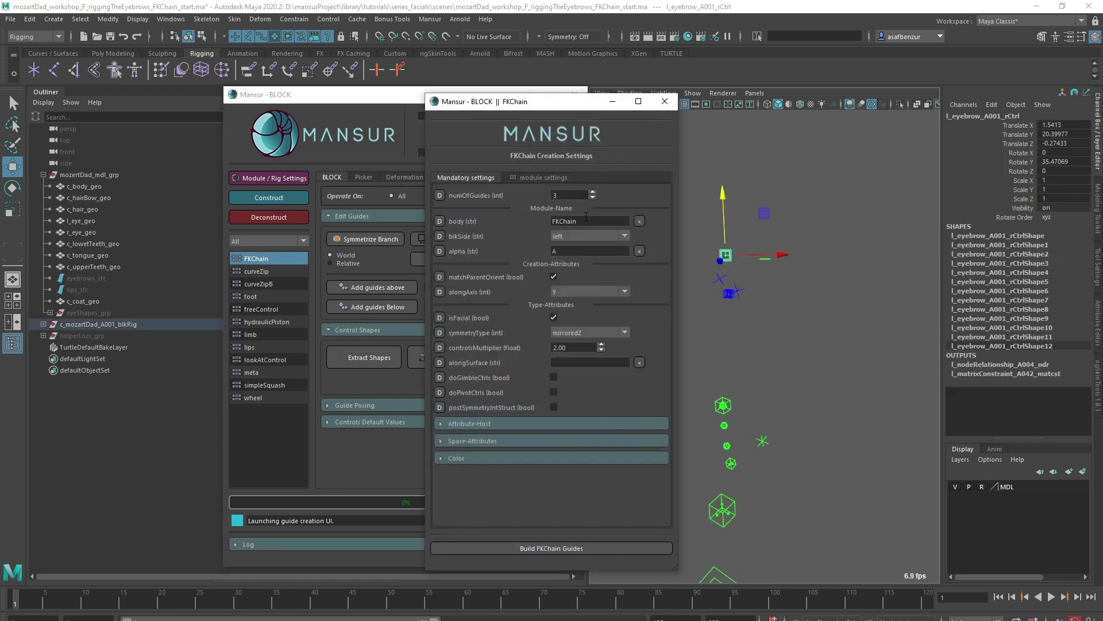
{"action": "left_click_drag", "start_coordinate": [591, 220], "coordinate": [520, 217]}
{"action": "type", "text": "browFK"}
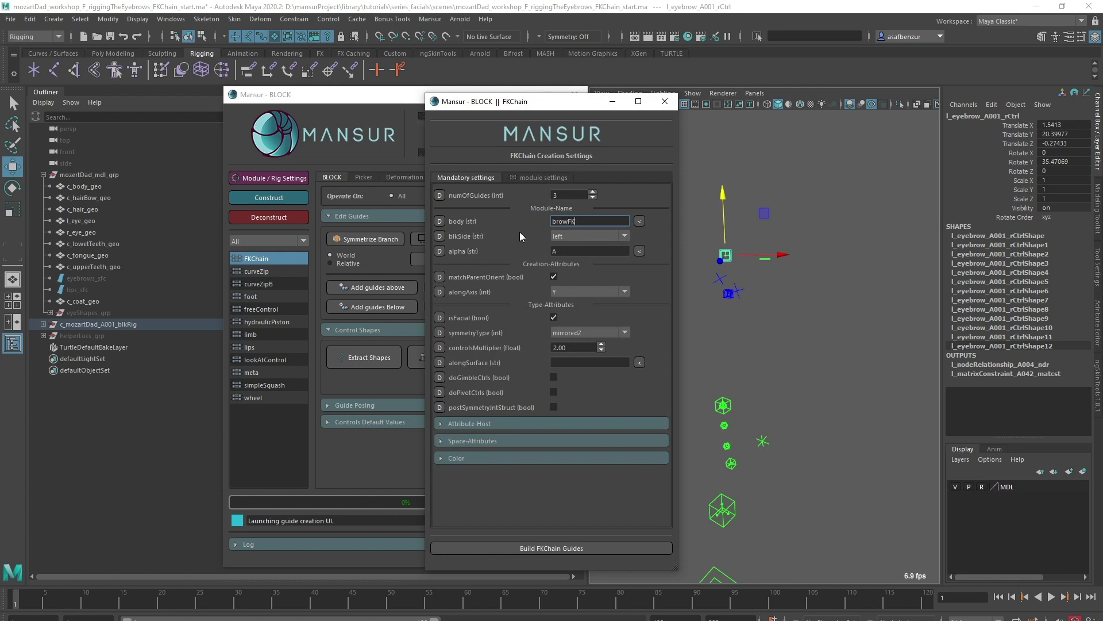
Step: Assign eyebrows_sfc as the browFK module's alongSurface and set its controlsMultiplier to 1
{"action": "left_click", "coordinate": [87, 278]}
{"action": "left_click", "coordinate": [640, 363]}
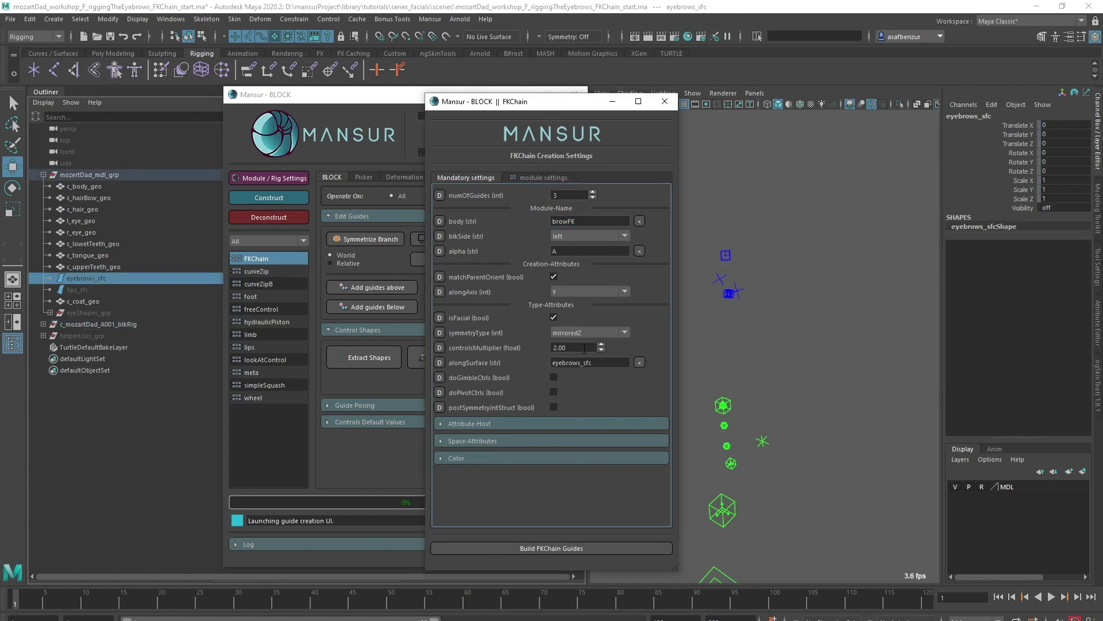
{"action": "left_click_drag", "start_coordinate": [577, 347], "coordinate": [531, 315]}
{"action": "type", "text": "1"}
Step: Enable doPrimariesSpaceSwitch, doInterpolationJoints and isolatePolesRotation for the browFK module, with interpolationJoints set to 5
{"action": "left_click", "coordinate": [545, 177]}
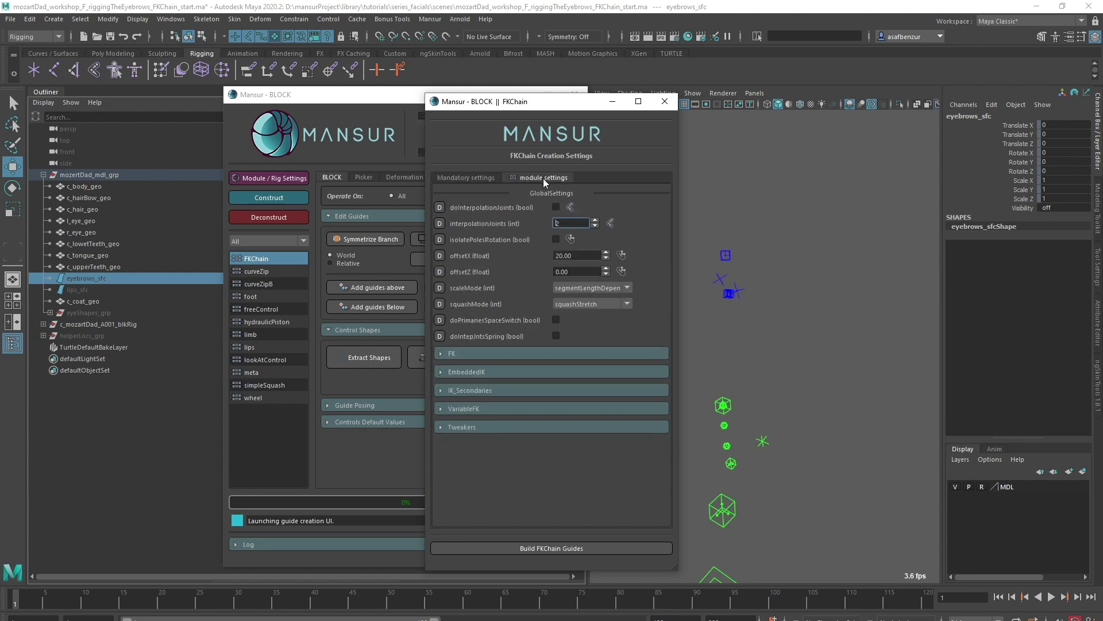
{"action": "left_click", "coordinate": [555, 320]}
{"action": "mouse_move", "coordinate": [543, 339]}
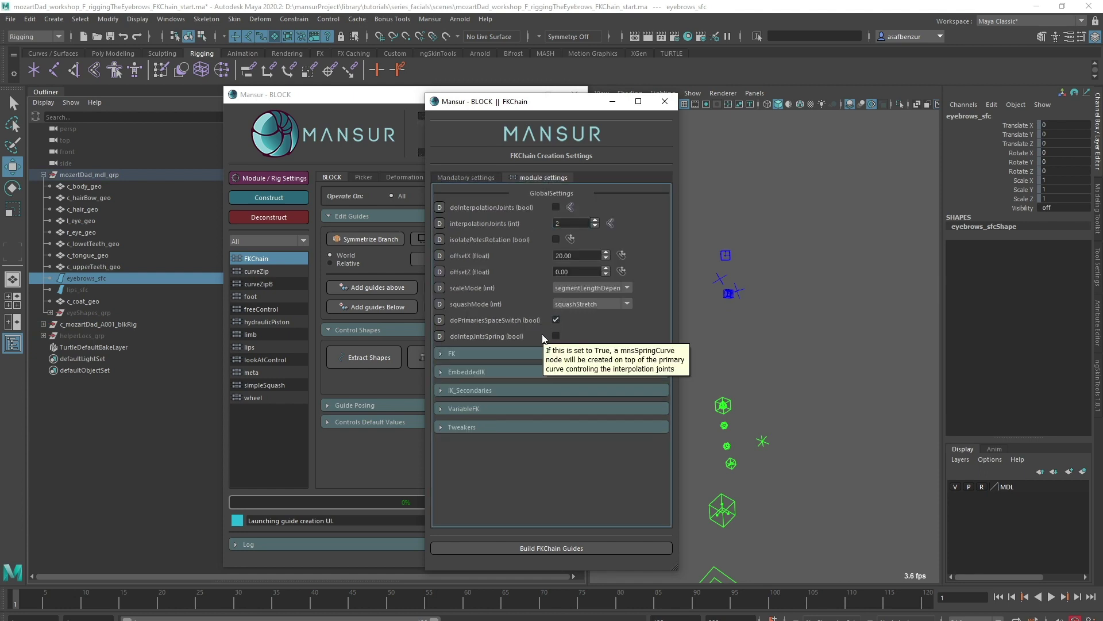
{"action": "left_click", "coordinate": [556, 207]}
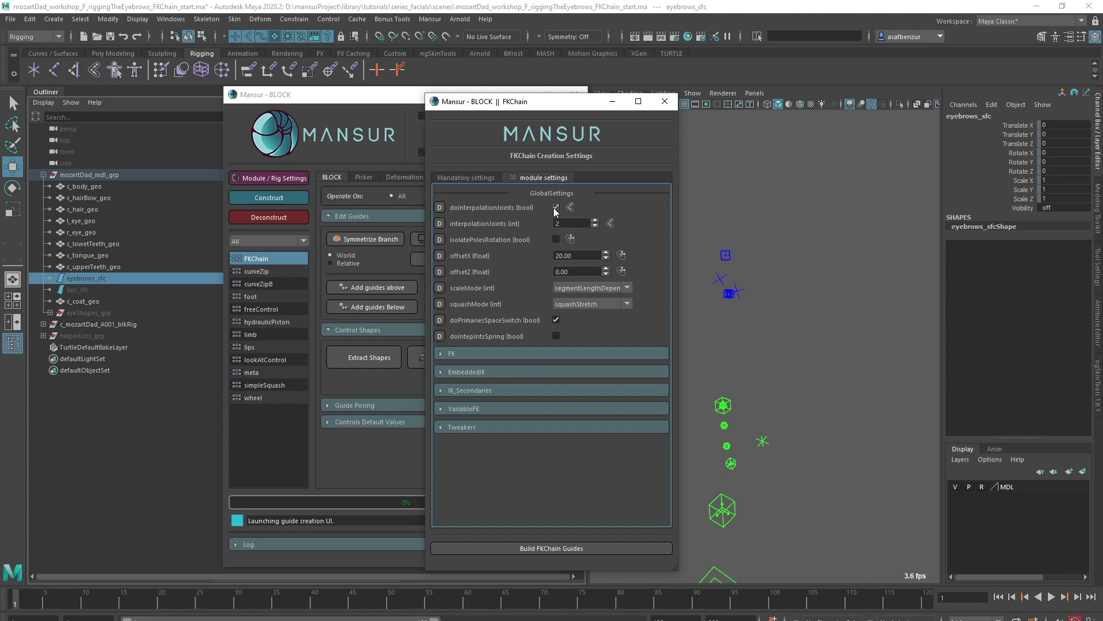
{"action": "double_click", "coordinate": [568, 223]}
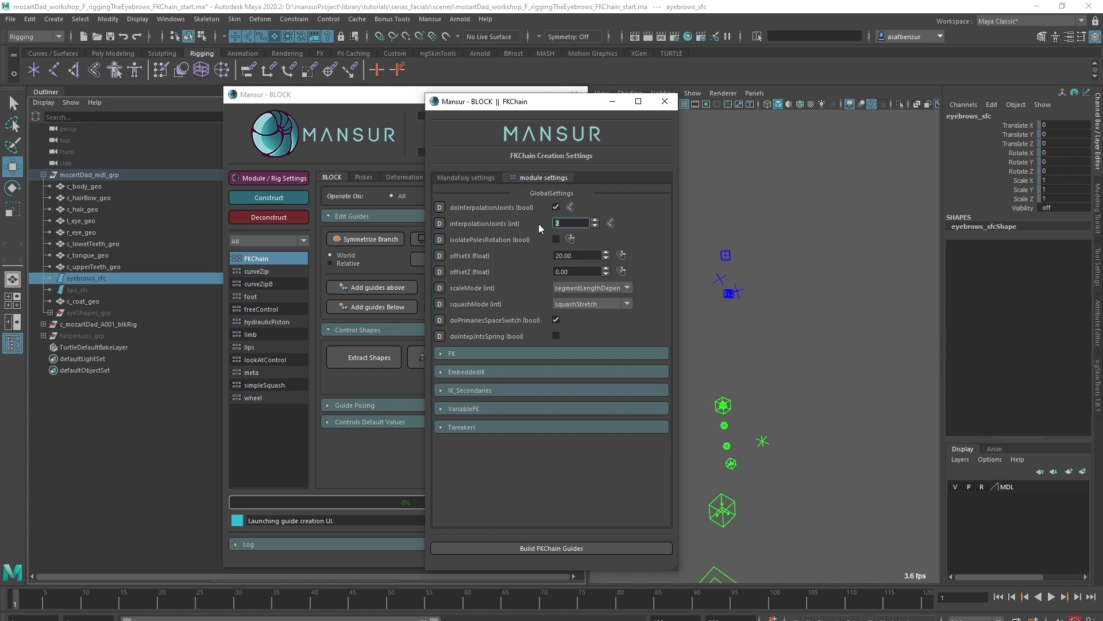
{"action": "type", "text": "5"}
{"action": "key", "text": "Return"}
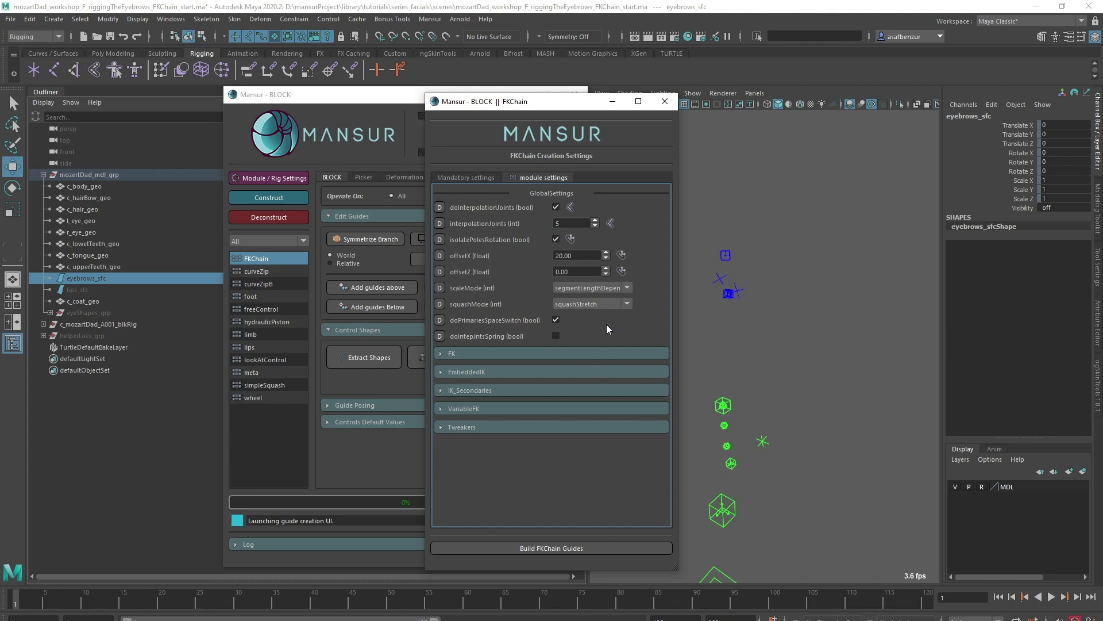
Step: Set the browFK module's squashMode to none, FKcontrolShape to dialSquare and primaryInterpolaion to CVs
{"action": "left_click", "coordinate": [581, 300]}
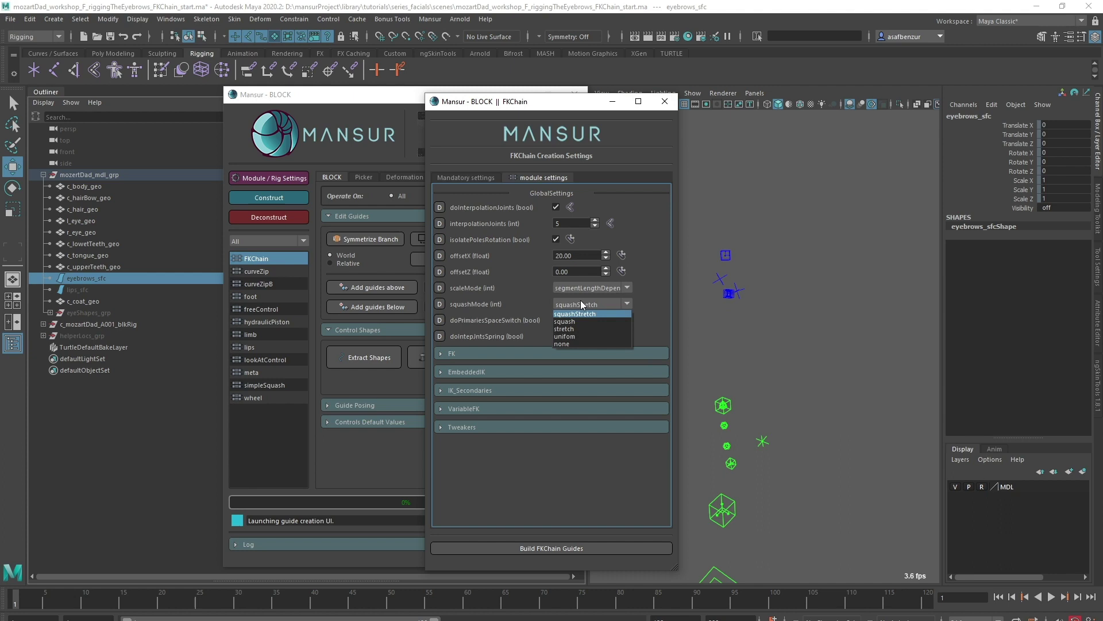
{"action": "left_click", "coordinate": [576, 340]}
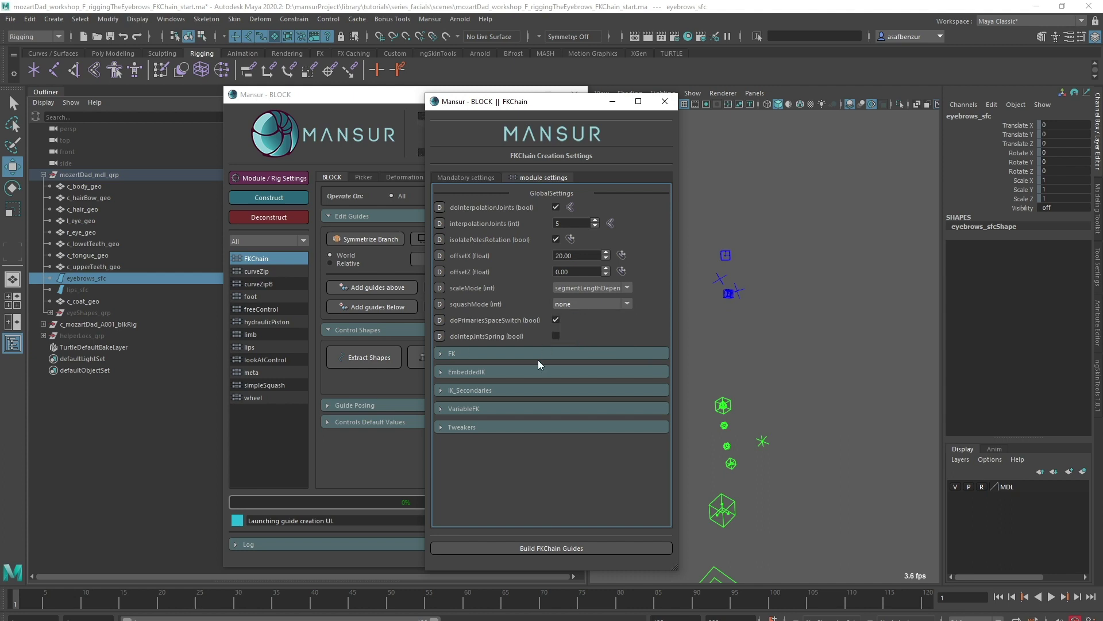
{"action": "left_click", "coordinate": [531, 354]}
{"action": "left_click", "coordinate": [605, 371]}
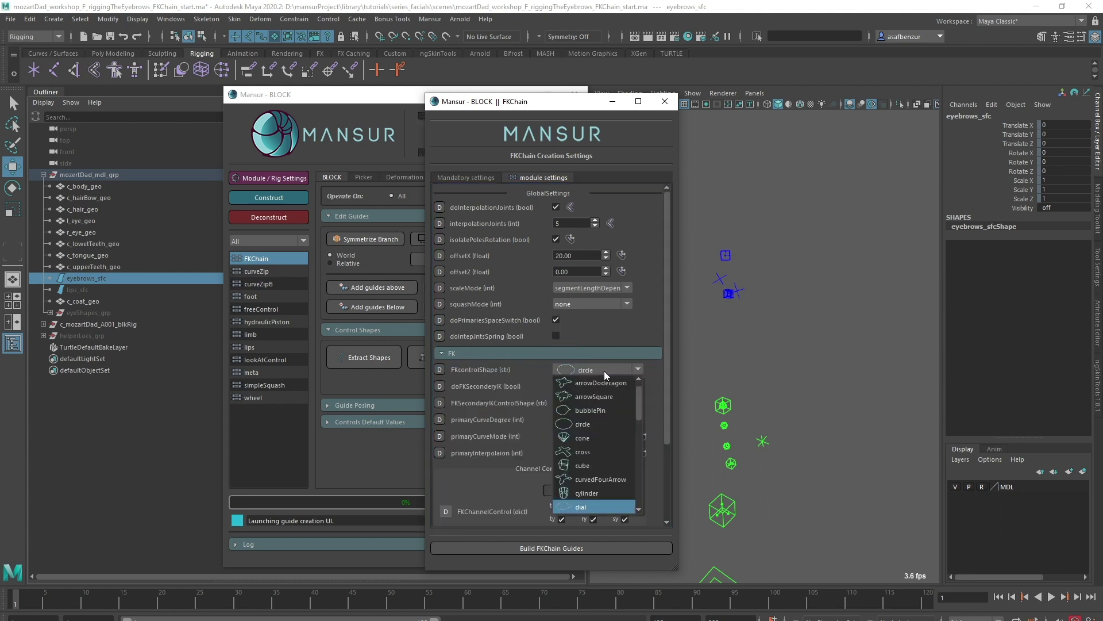
{"action": "left_click", "coordinate": [595, 493]}
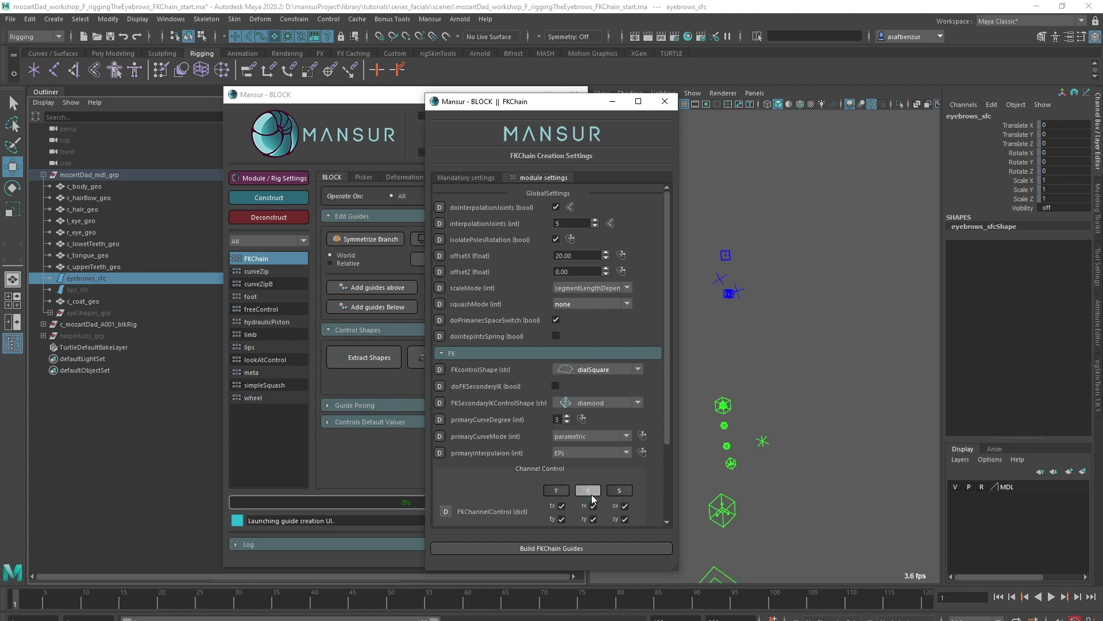
{"action": "left_click", "coordinate": [576, 454]}
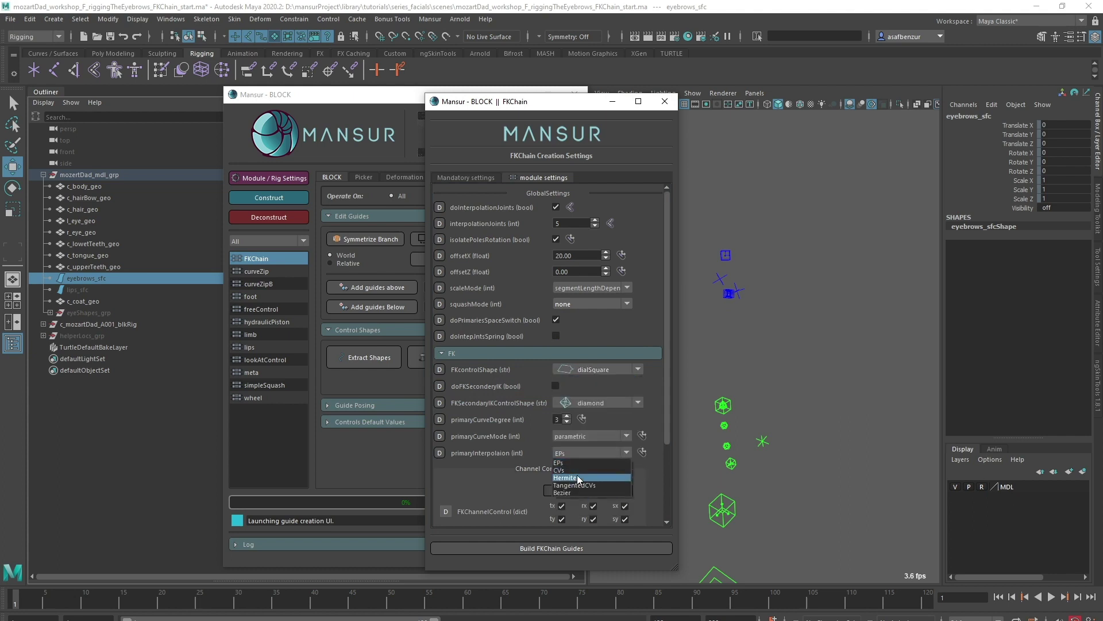
{"action": "left_click", "coordinate": [580, 471]}
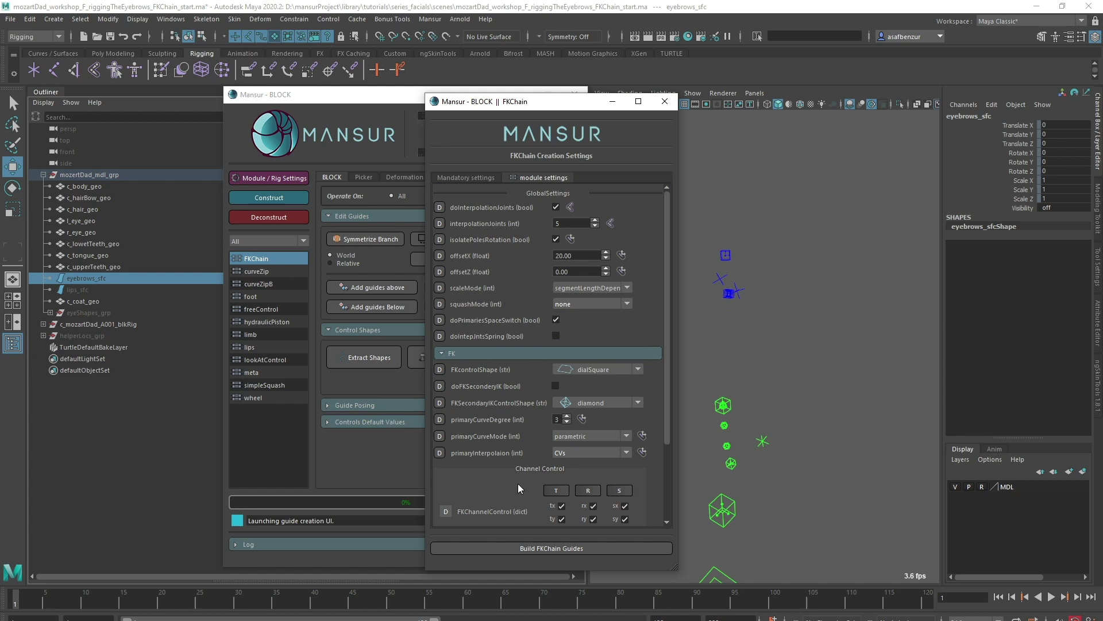
Step: Enable secondary IK controls for browFK with numIKControls 5, isolateSecPolesRotation on and bubblePin as IKControlShape
{"action": "scroll", "coordinate": [515, 474], "scroll_direction": "down", "scroll_amount": 3}
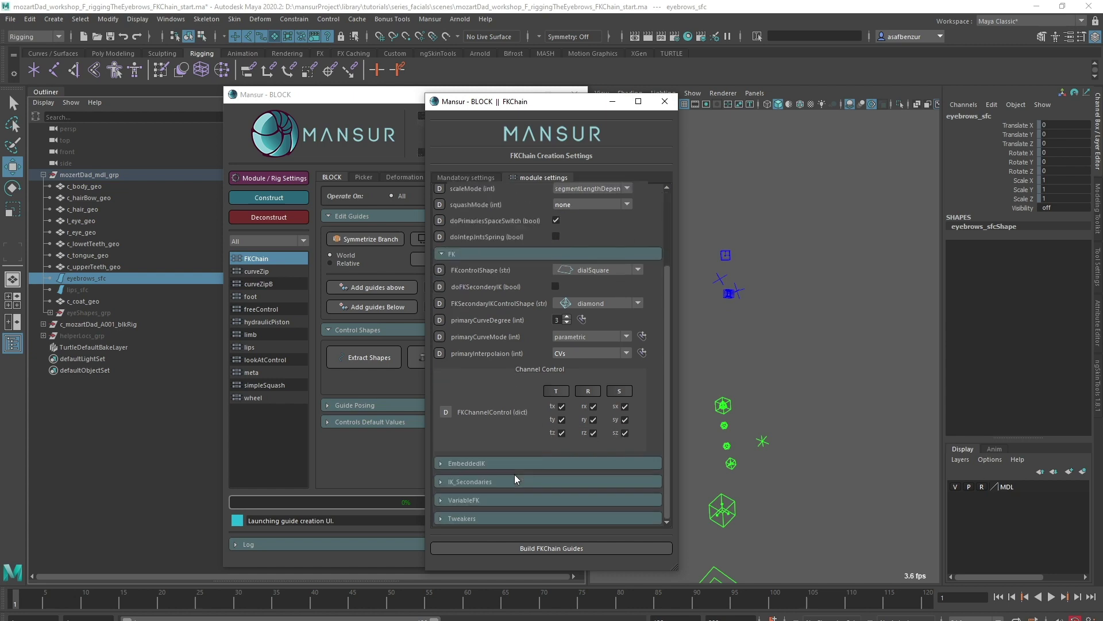
{"action": "left_click", "coordinate": [485, 479]}
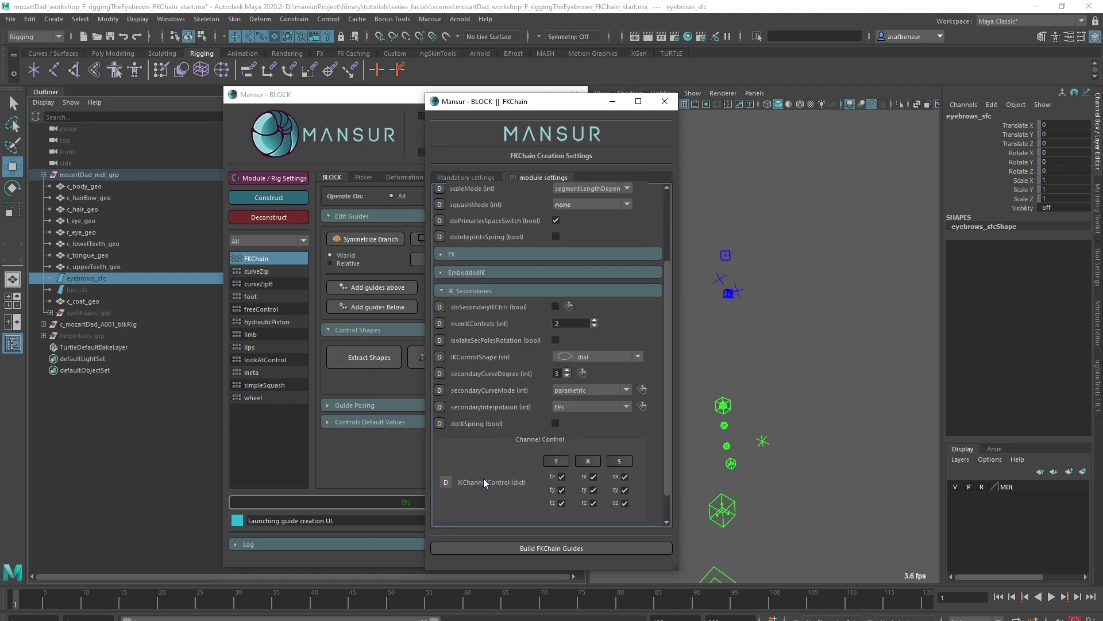
{"action": "left_click", "coordinate": [563, 323]}
{"action": "type", "text": "5"}
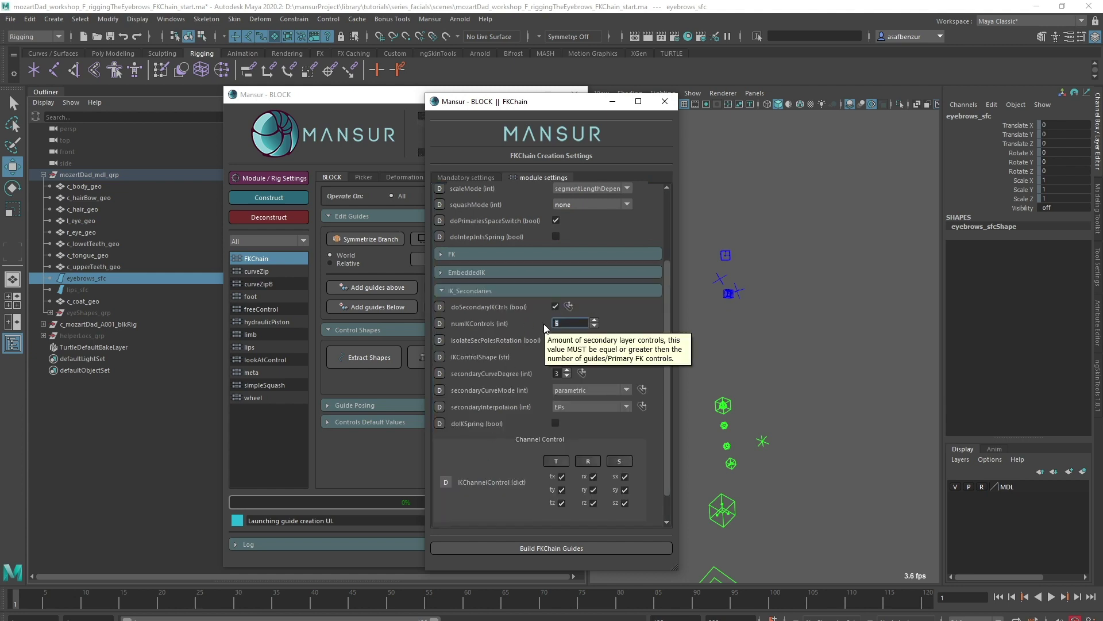
{"action": "left_click", "coordinate": [555, 340]}
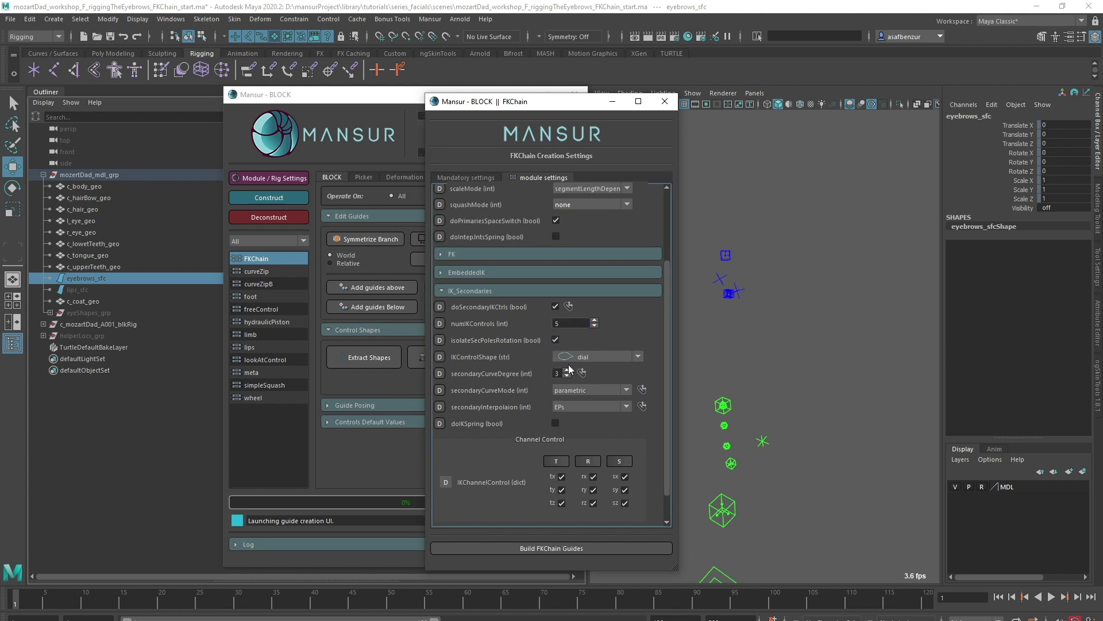
{"action": "left_click", "coordinate": [583, 361]}
{"action": "left_click", "coordinate": [584, 396]}
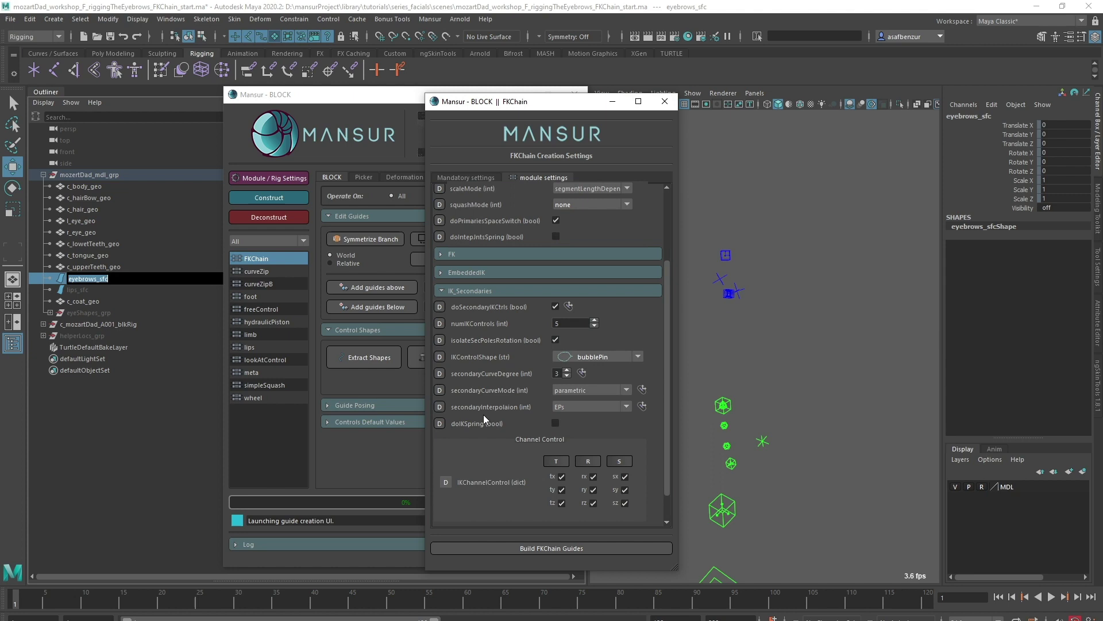
Step: Build the browFK guides and scale the root guide l_browFK_A001_rCtrl uniformly to about 0.557
{"action": "left_click", "coordinate": [531, 548]}
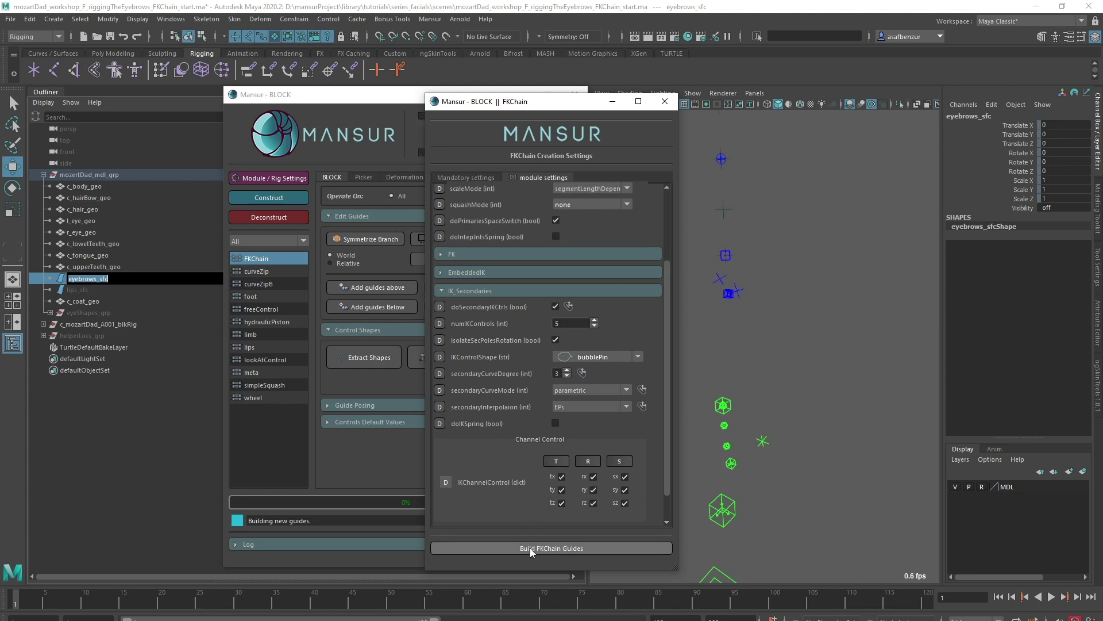
{"action": "middle_click_drag", "start_coordinate": [722, 384], "coordinate": [712, 248], "text": "alt"}
{"action": "key", "text": "r"}
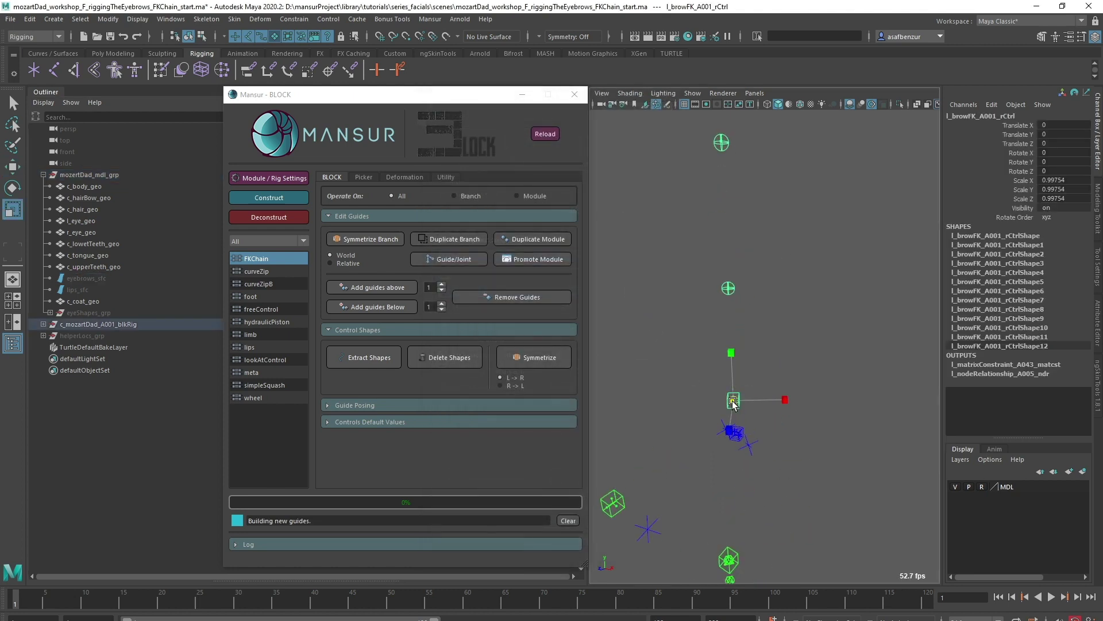
{"action": "left_click_drag", "start_coordinate": [731, 401], "coordinate": [704, 403]}
{"action": "right_click_drag", "start_coordinate": [713, 405], "coordinate": [786, 411], "text": "alt"}
{"action": "key", "text": "w"}
{"action": "left_click", "coordinate": [688, 330]}
{"action": "left_click", "coordinate": [674, 184], "text": "shift"}
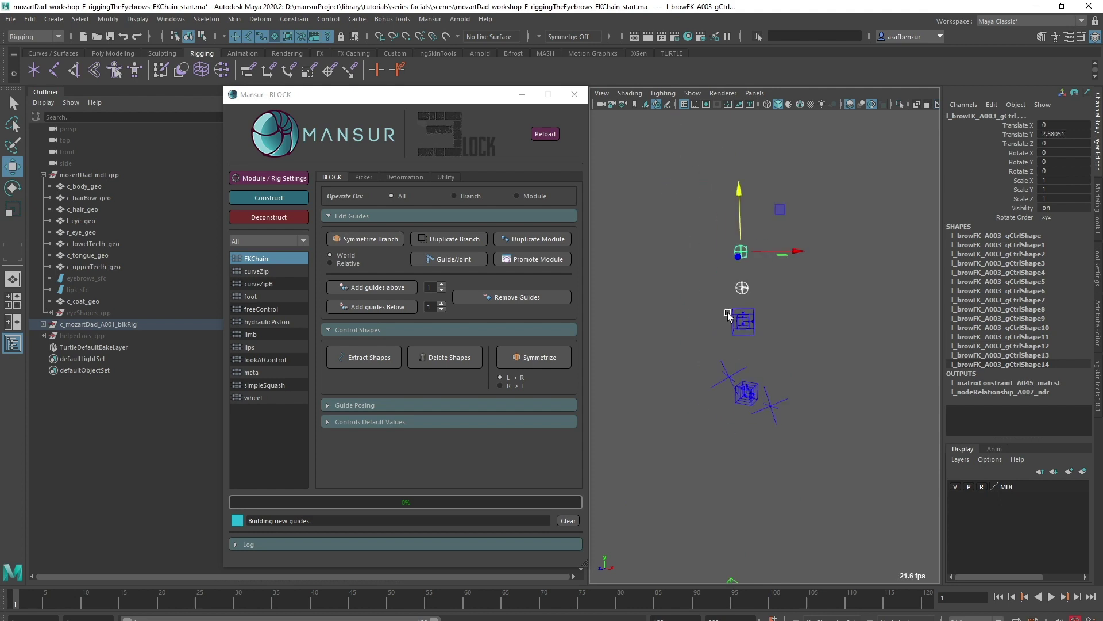
Step: Parent-constrain l_browFK_A001_rCtrl to browInner_loc and l_browFK_A002_gCtrl to browMid_loc
{"action": "left_click", "coordinate": [152, 360]}
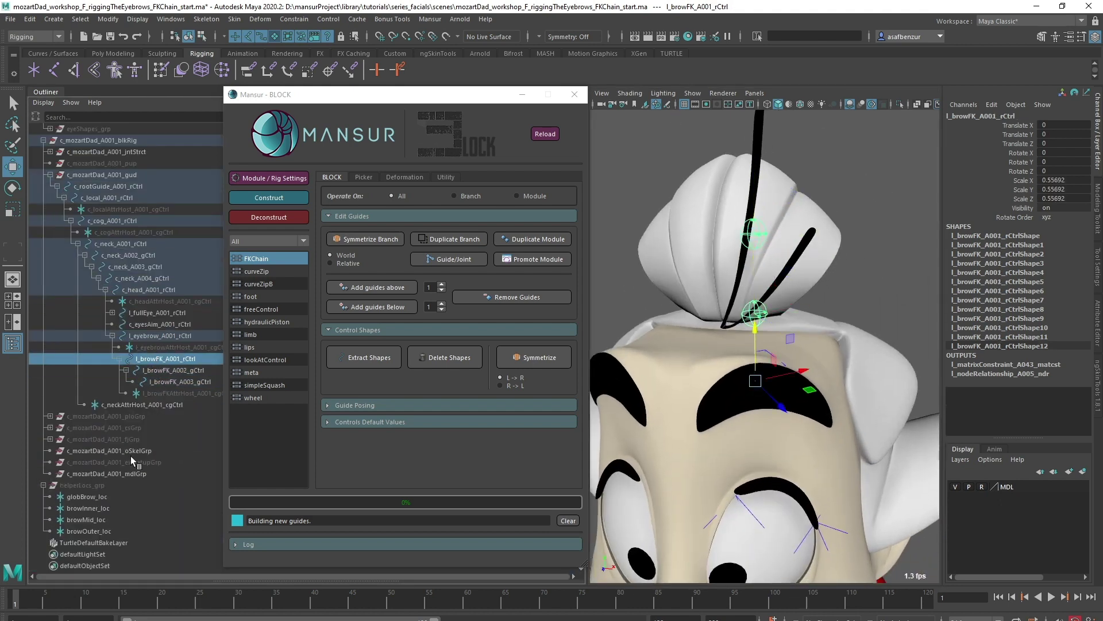
{"action": "left_click", "coordinate": [88, 508]}
{"action": "left_click", "coordinate": [187, 359], "text": "ctrl"}
{"action": "left_click", "coordinate": [294, 20]}
{"action": "left_click", "coordinate": [294, 45]}
{"action": "left_click", "coordinate": [92, 532]}
{"action": "left_click", "coordinate": [178, 371], "text": "ctrl"}
{"action": "left_click", "coordinate": [294, 19]}
{"action": "left_click", "coordinate": [294, 45]}
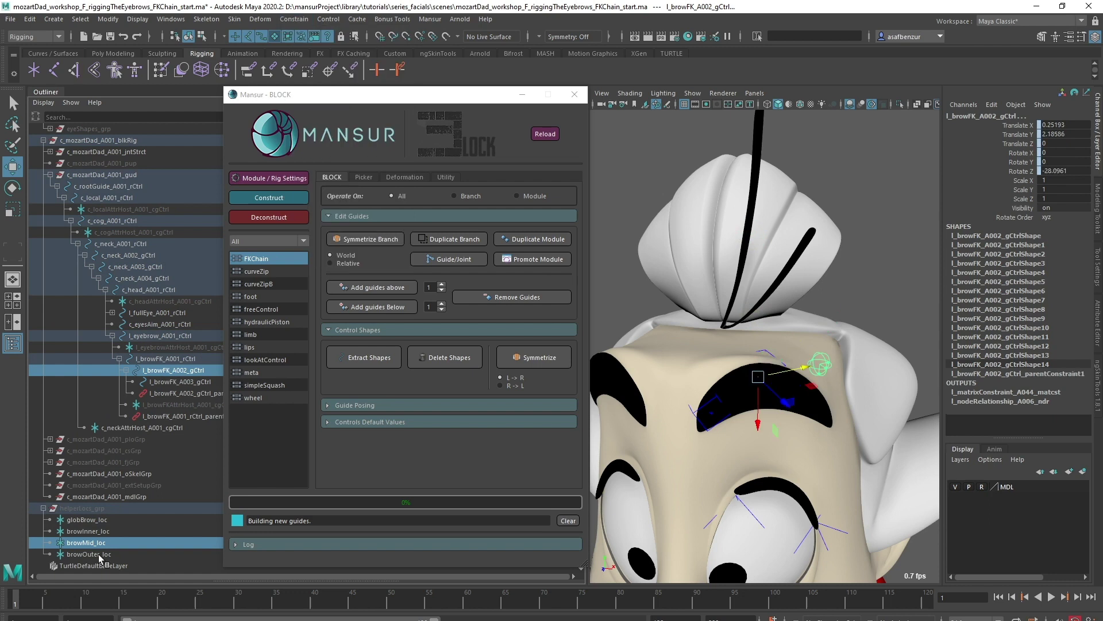
Step: Parent-constrain l_browFK_A003_gCtrl to browOuter_loc, and delete the parent constraints from all three browFK guides
{"action": "left_click", "coordinate": [98, 555]}
{"action": "left_click", "coordinate": [175, 382], "text": "ctrl"}
{"action": "left_click", "coordinate": [283, 20]}
{"action": "left_click", "coordinate": [309, 44]}
{"action": "left_click", "coordinate": [133, 382]}
{"action": "left_click", "coordinate": [170, 405]}
{"action": "left_click", "coordinate": [169, 394], "text": "ctrl"}
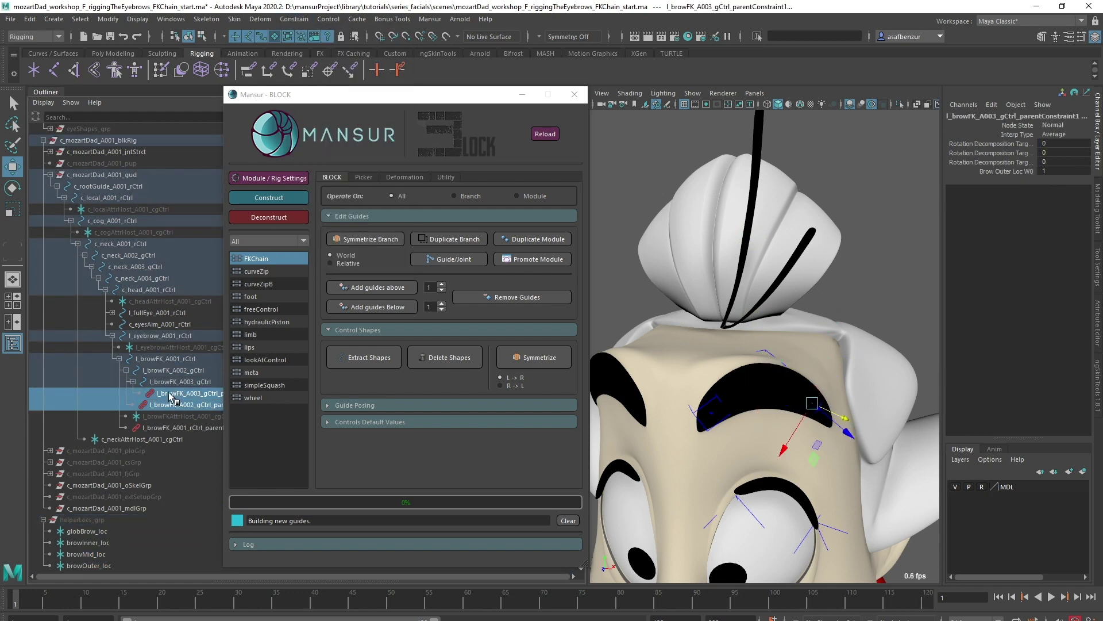
{"action": "left_click", "coordinate": [157, 429], "text": "ctrl"}
{"action": "key", "text": "Delete"}
Step: Hide the character geometry and turn on joint display in the viewport around the browFK guides
{"action": "left_click", "coordinate": [152, 359]}
{"action": "left_click", "coordinate": [162, 382]}
{"action": "key", "text": "alt+1"}
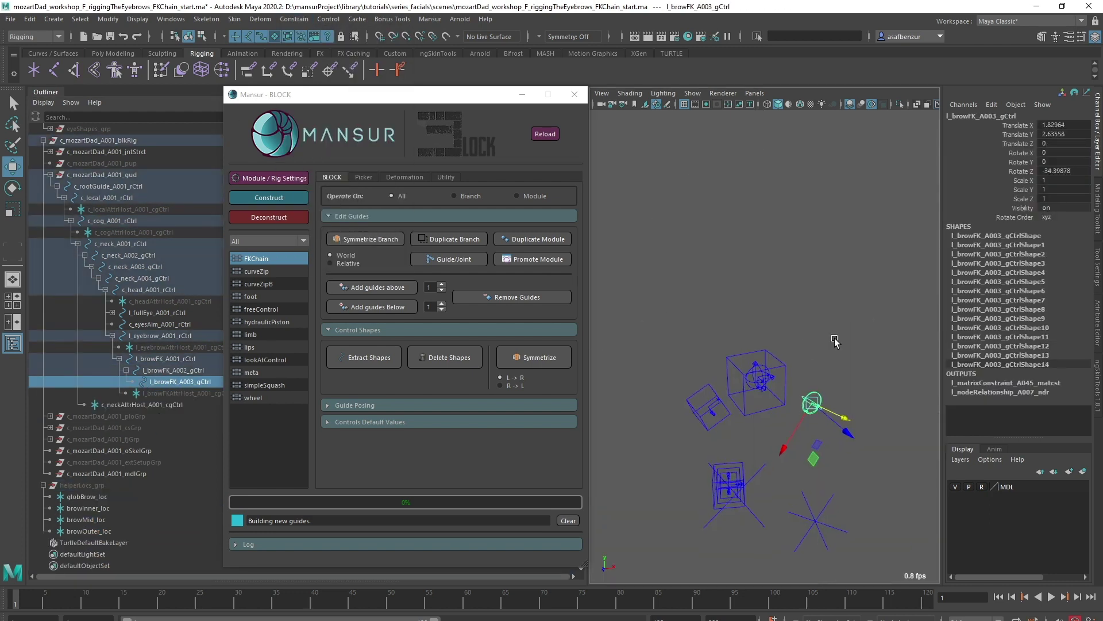
{"action": "left_click", "coordinate": [693, 93]}
{"action": "left_click", "coordinate": [712, 313]}
{"action": "left_click_drag", "start_coordinate": [790, 382], "coordinate": [756, 325], "text": "alt"}
Step: Try moving the middle browFK guide, undo the move, and show the character geometry again
{"action": "left_click", "coordinate": [769, 387]}
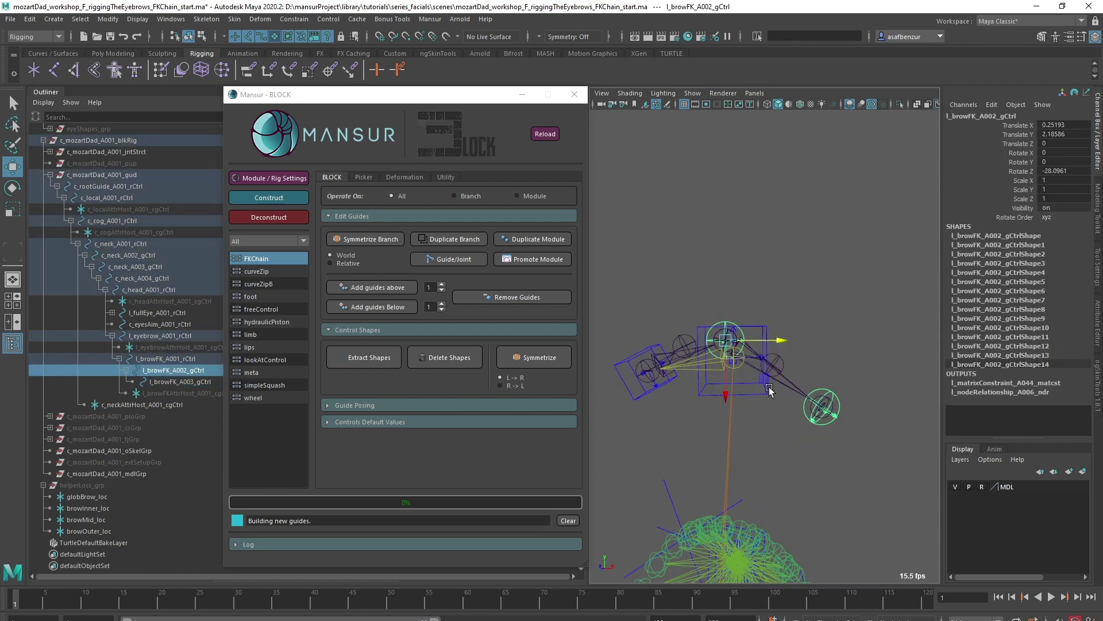
{"action": "left_click_drag", "start_coordinate": [765, 379], "coordinate": [765, 327]}
{"action": "key", "text": "ctrl+z"}
{"action": "left_click", "coordinate": [796, 366]}
{"action": "key", "text": "alt+1"}
{"action": "right_click_drag", "start_coordinate": [796, 366], "coordinate": [753, 377], "text": "alt"}
{"action": "mouse_move", "coordinate": [753, 376]}
{"action": "left_mouse_down", "text": "alt"}
{"action": "mouse_move", "coordinate": [749, 413]}
{"action": "mouse_move", "coordinate": [744, 377]}
{"action": "left_mouse_up", "text": "alt"}
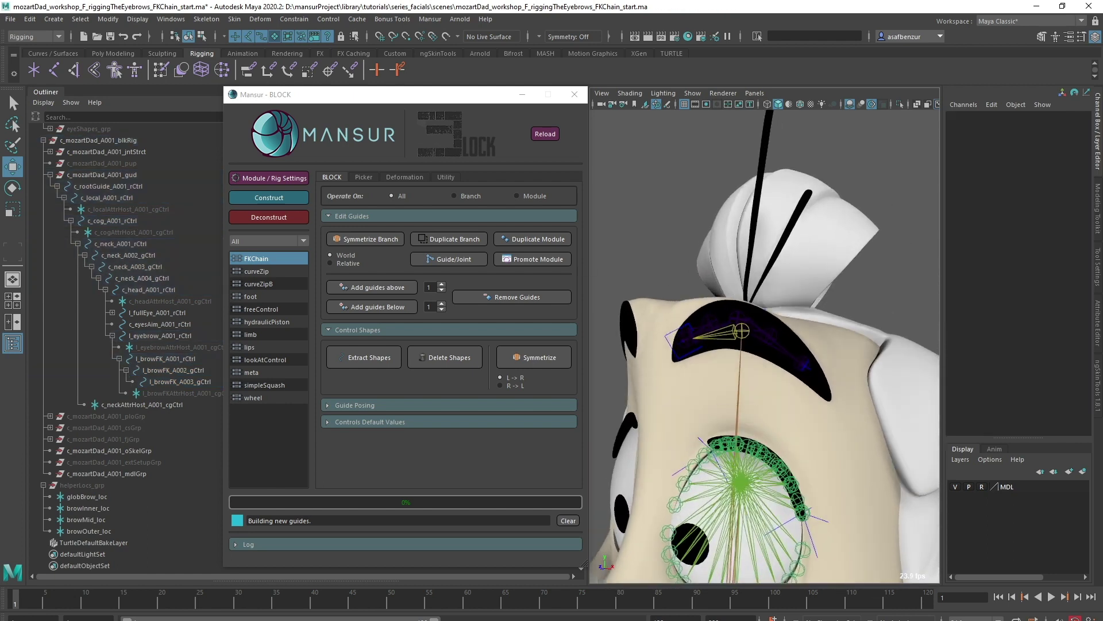
Step: Start a freeControl module from l_browFK_A001_rCtrl with body browInnerTip and controlsMultiplier 0.5
{"action": "left_click", "coordinate": [151, 359]}
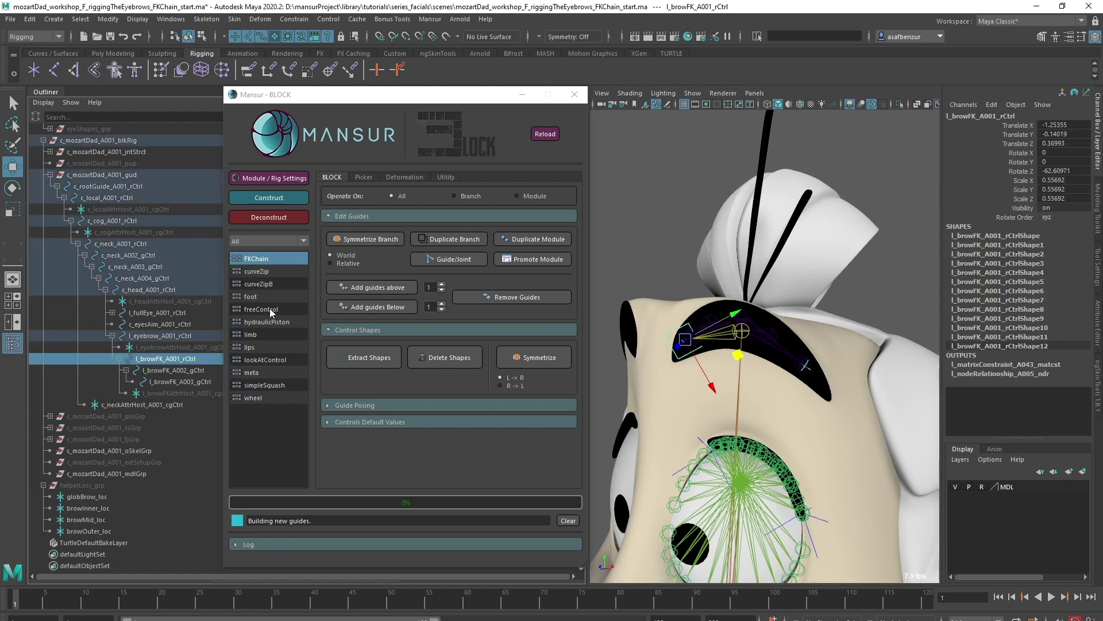
{"action": "double_click", "coordinate": [270, 309]}
{"action": "left_click_drag", "start_coordinate": [595, 222], "coordinate": [497, 213]}
{"action": "type", "text": "browInnerTip"}
{"action": "left_click", "coordinate": [565, 250]}
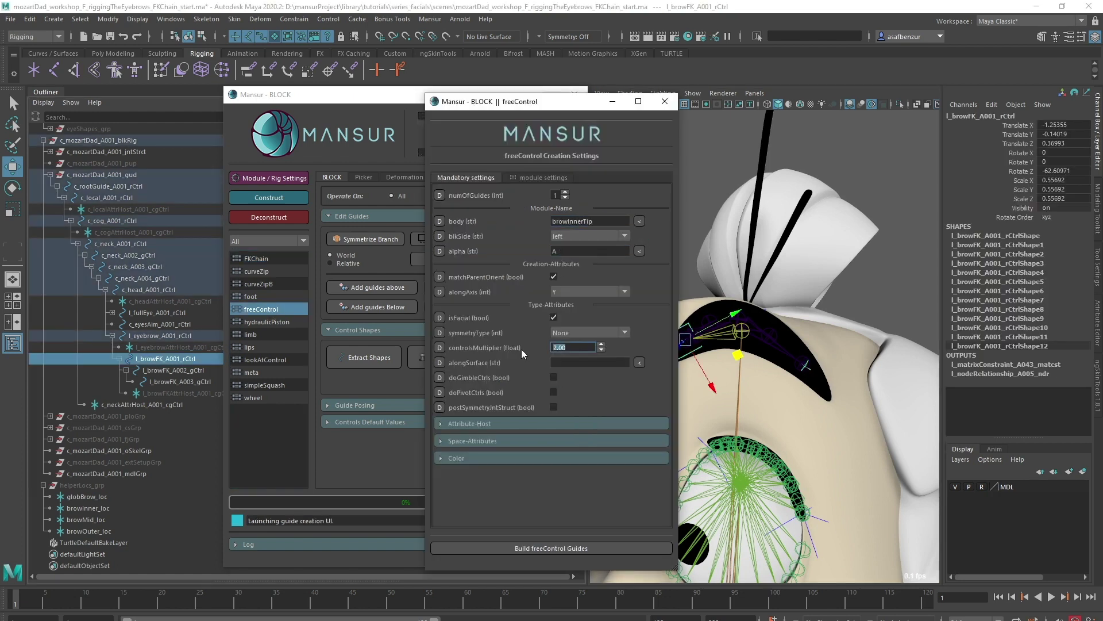
{"action": "type", "text": "0.5"}
Step: Go through the browInnerTip module settings, build its freeControl guide, and frame it
{"action": "left_click", "coordinate": [544, 178]}
{"action": "left_click", "coordinate": [577, 205]}
{"action": "left_click", "coordinate": [577, 203]}
{"action": "left_click", "coordinate": [474, 178]}
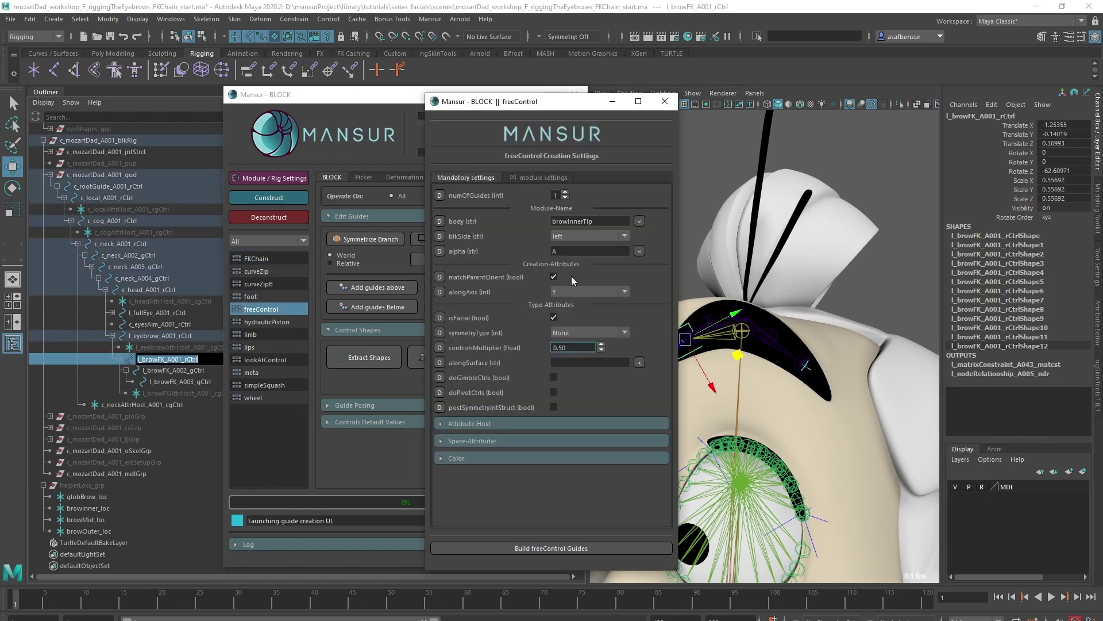
{"action": "left_click", "coordinate": [549, 549]}
{"action": "key", "text": "f"}
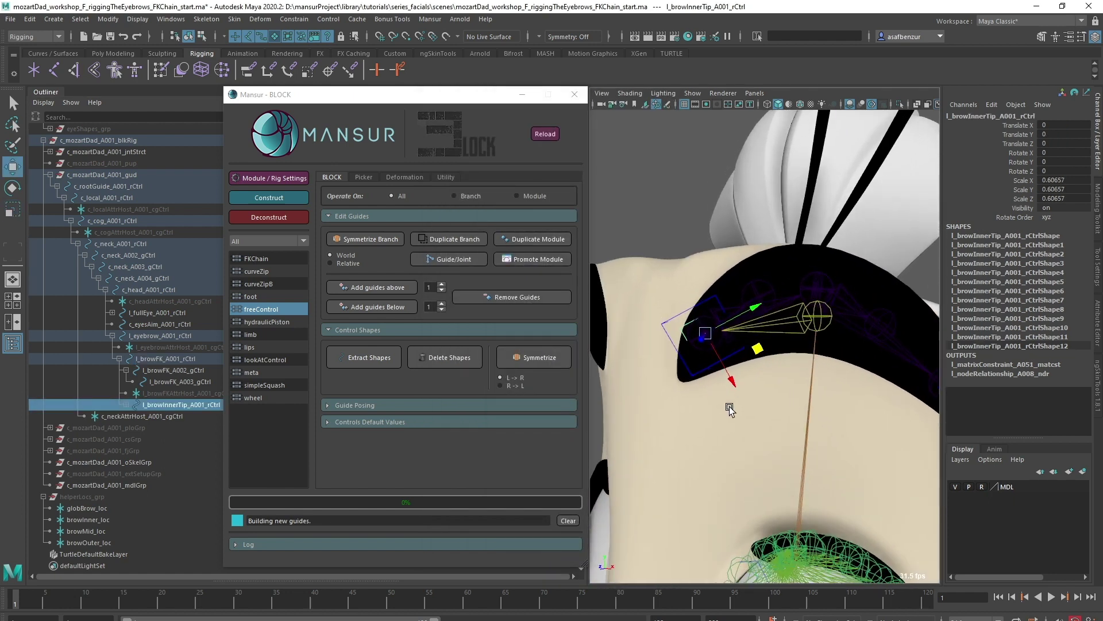
Step: Duplicate the browInnerTip module and update the copy's body name to browOuterTip
{"action": "left_click", "coordinate": [533, 239]}
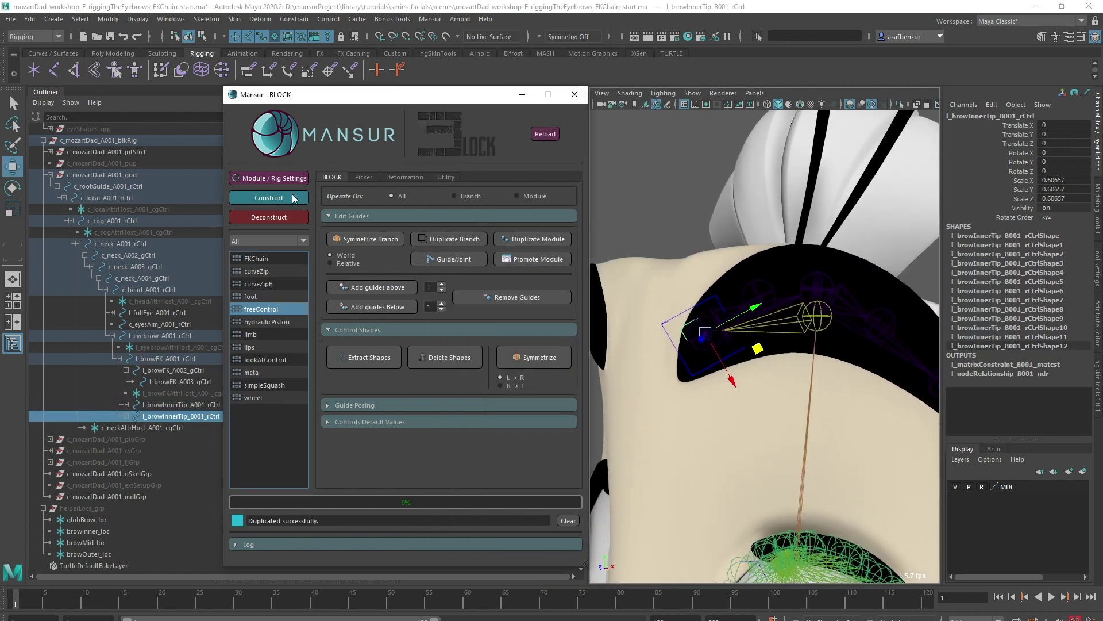
{"action": "left_click_drag", "start_coordinate": [568, 206], "coordinate": [589, 208]}
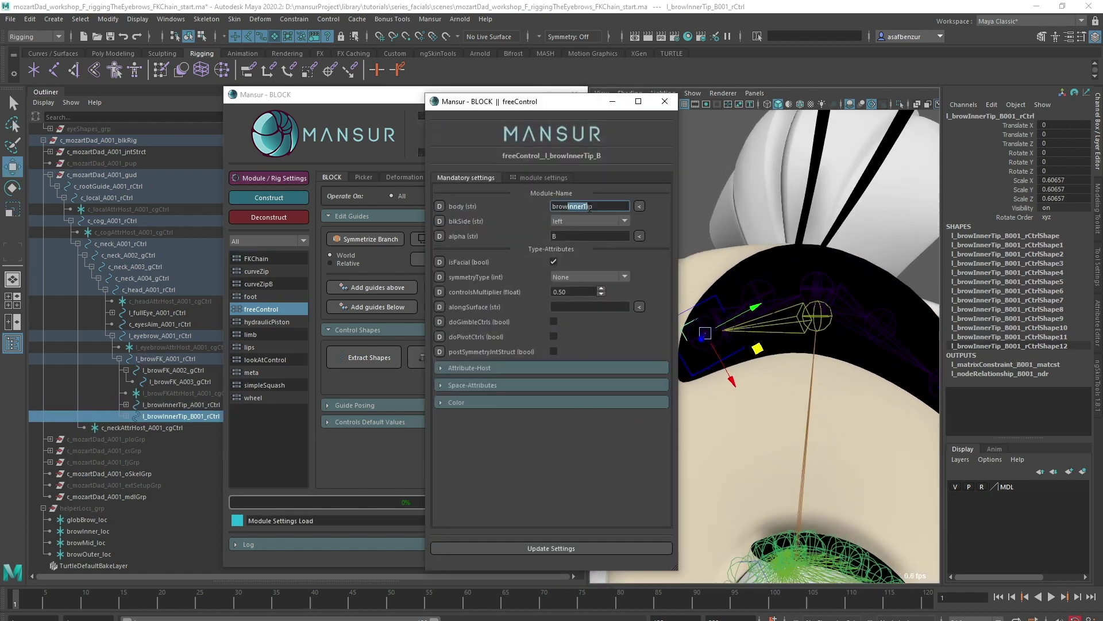
{"action": "left_click", "coordinate": [559, 306]}
{"action": "left_click", "coordinate": [551, 549]}
Step: Parent the browOuterTip guide under l_browFK_A003_gCtrl and zero its transforms to place it there
{"action": "key", "text": "4"}
{"action": "left_click_drag", "start_coordinate": [741, 459], "coordinate": [812, 351], "text": "alt"}
{"action": "left_click", "coordinate": [781, 362], "text": "shift"}
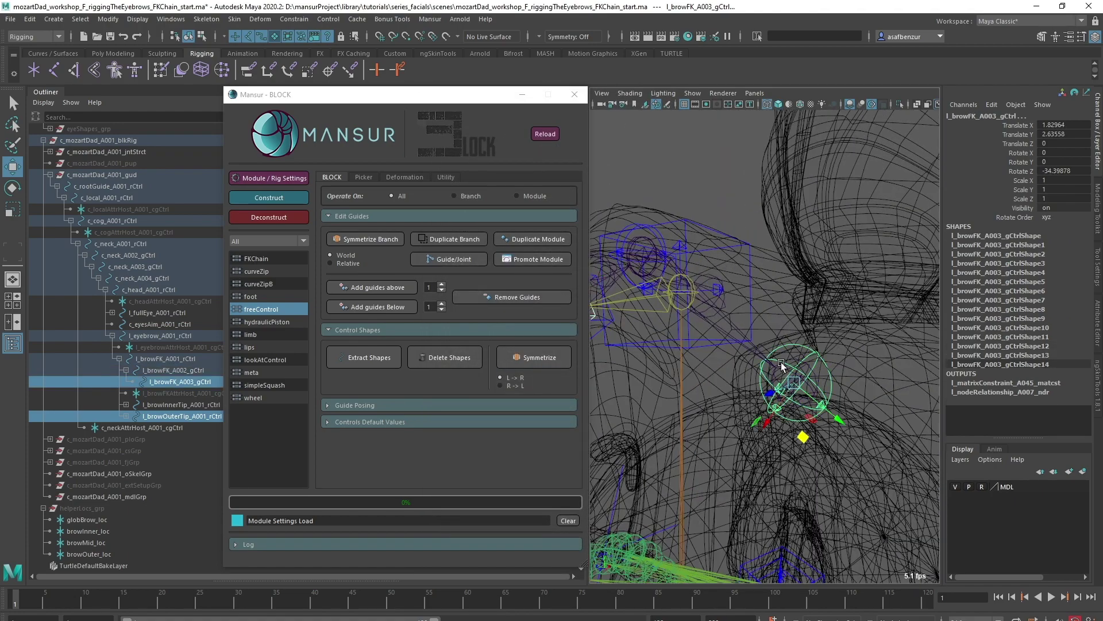
{"action": "key", "text": "p"}
{"action": "left_click_drag", "start_coordinate": [1056, 125], "coordinate": [1056, 171]}
{"action": "type", "text": "0"}
{"action": "key", "text": "Return"}
Step: Add a brow joint to the spaces list in the browOuterTip module's space attributes
{"action": "left_click_drag", "start_coordinate": [908, 379], "coordinate": [808, 347], "text": "alt"}
{"action": "left_click", "coordinate": [264, 181]}
{"action": "left_click", "coordinate": [472, 385]}
{"action": "right_click_drag", "start_coordinate": [808, 347], "coordinate": [868, 383], "text": "alt"}
{"action": "left_click", "coordinate": [868, 382]}
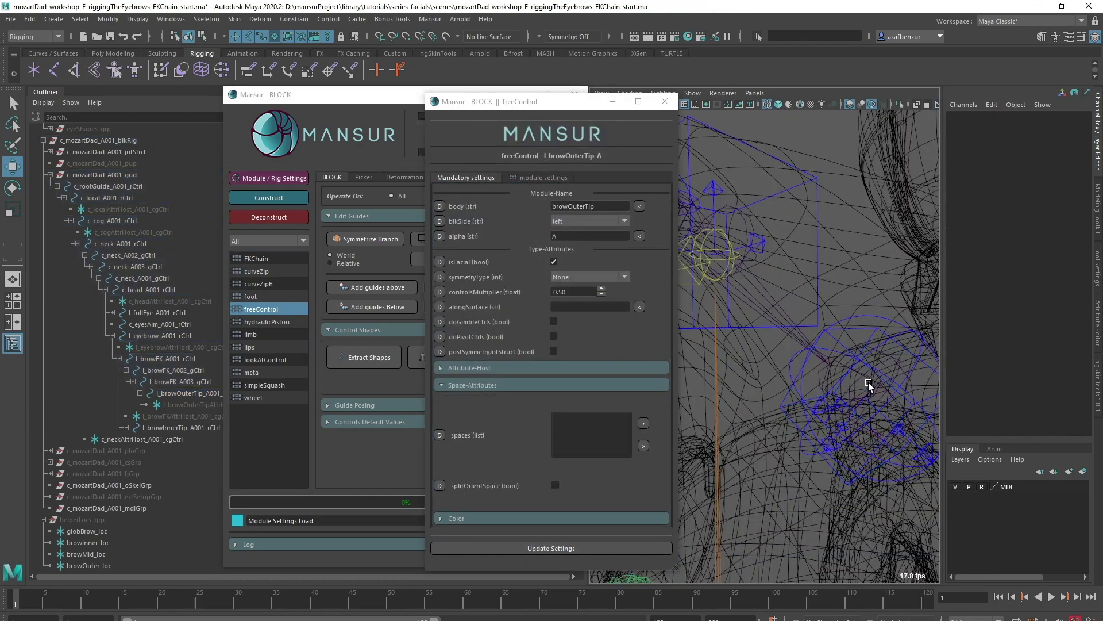
{"action": "left_click", "coordinate": [869, 385]}
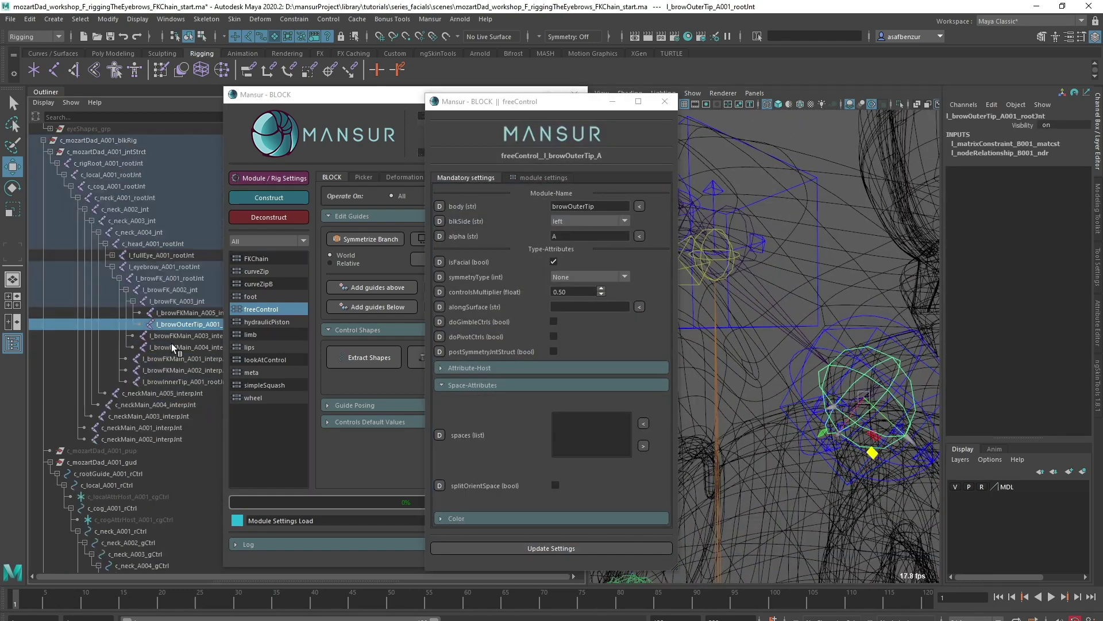
{"action": "left_click", "coordinate": [644, 424]}
Step: Apply the tip modules' updated space settings and construct the rig
{"action": "scroll", "coordinate": [785, 374], "scroll_direction": "up", "scroll_amount": 5}
{"action": "left_click", "coordinate": [790, 353]}
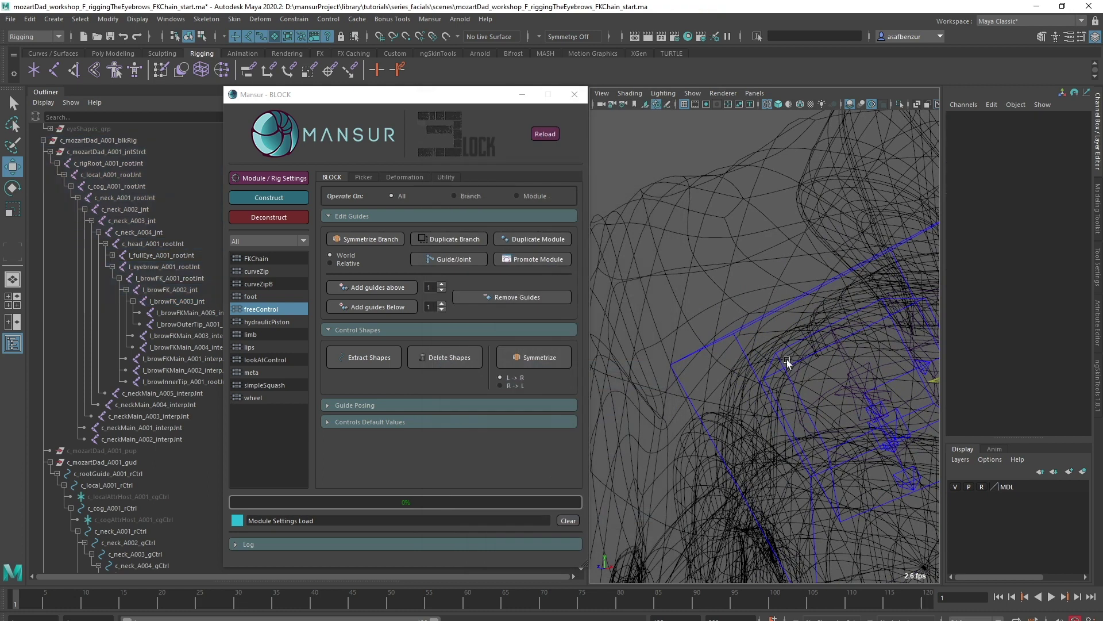
{"action": "left_click", "coordinate": [599, 547]}
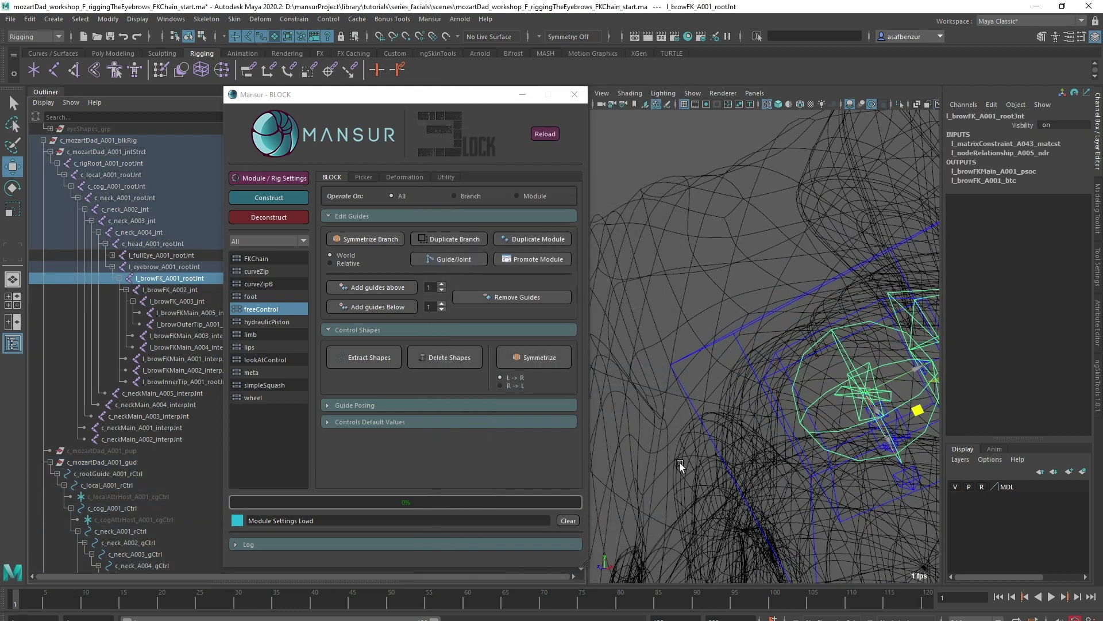
{"action": "scroll", "coordinate": [695, 404], "scroll_direction": "down", "scroll_amount": 5}
{"action": "left_click", "coordinate": [599, 374]}
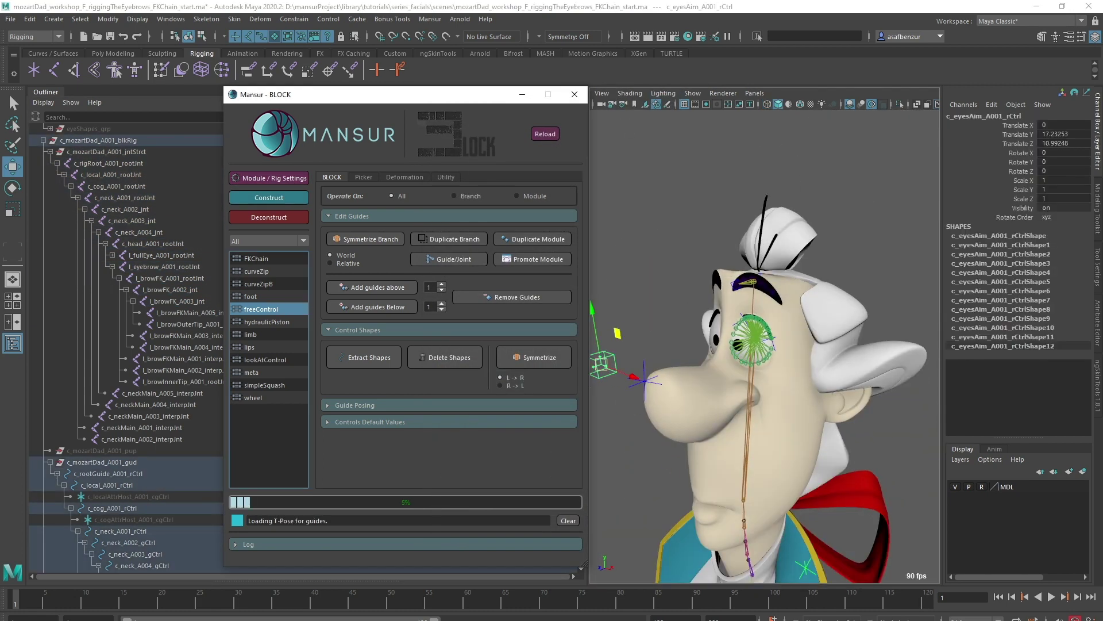
{"action": "scroll", "coordinate": [798, 374], "scroll_direction": "up", "scroll_amount": 8}
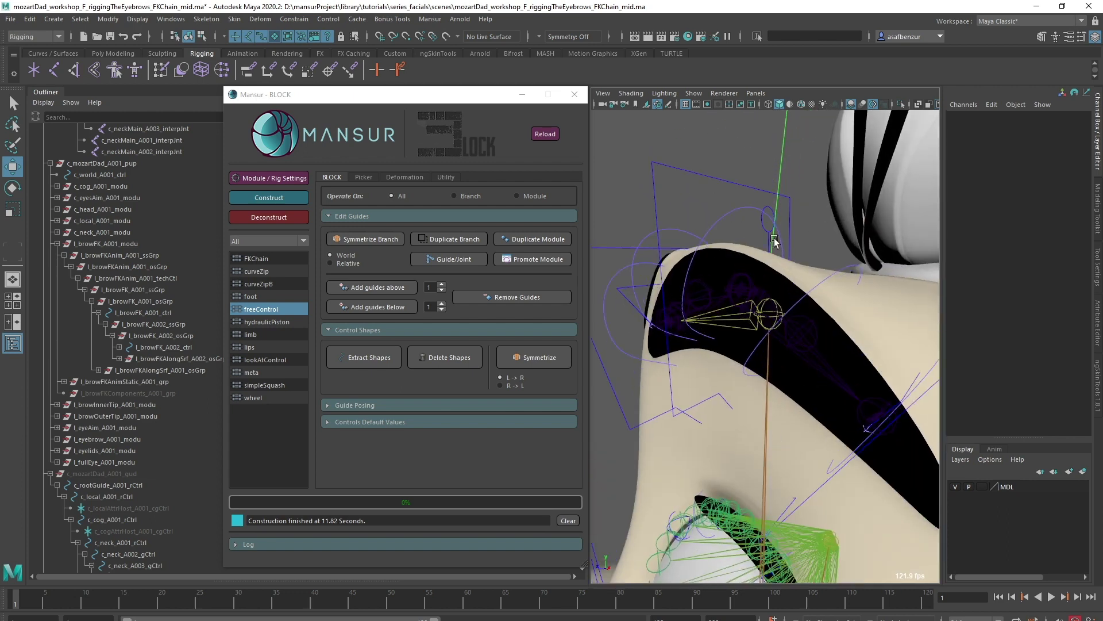
Step: Add the skinning joints of the l_eyebrow_A001 branch as influences to the skin of c_body_geo
{"action": "left_click", "coordinate": [770, 232]}
{"action": "left_click", "coordinate": [404, 178]}
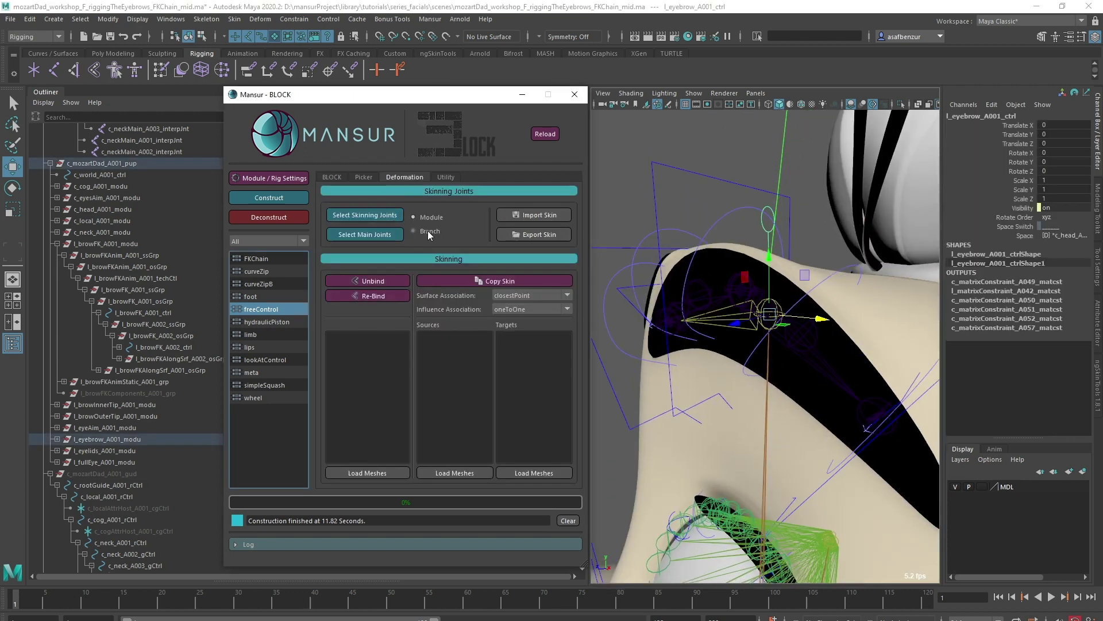
{"action": "left_click", "coordinate": [427, 231]}
{"action": "left_click", "coordinate": [379, 216]}
{"action": "left_click", "coordinate": [150, 369]}
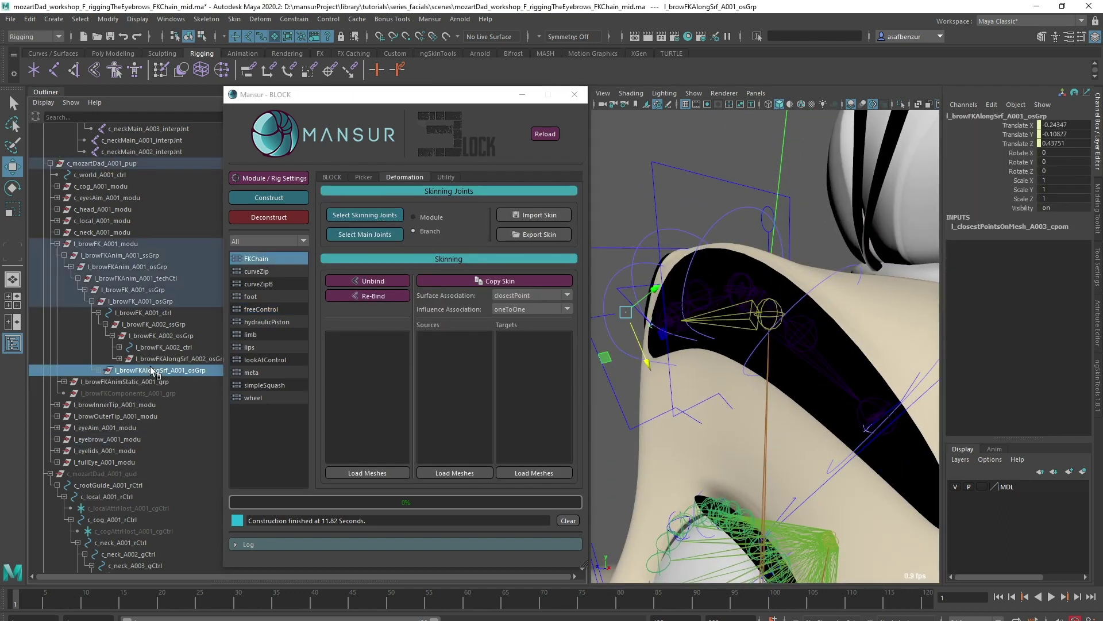
{"action": "key", "text": "ctrl+z"}
{"action": "key", "text": "f"}
{"action": "left_click", "coordinate": [708, 456], "text": "shift"}
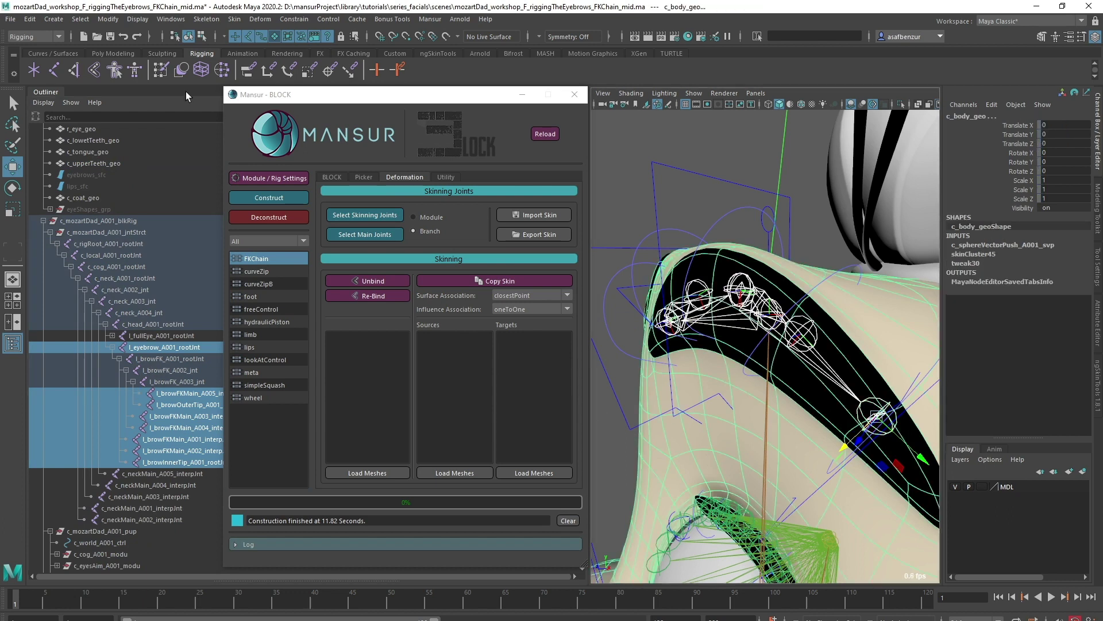
{"action": "left_click", "coordinate": [247, 19]}
{"action": "mouse_move", "coordinate": [360, 302]}
{"action": "left_click", "coordinate": [459, 292]}
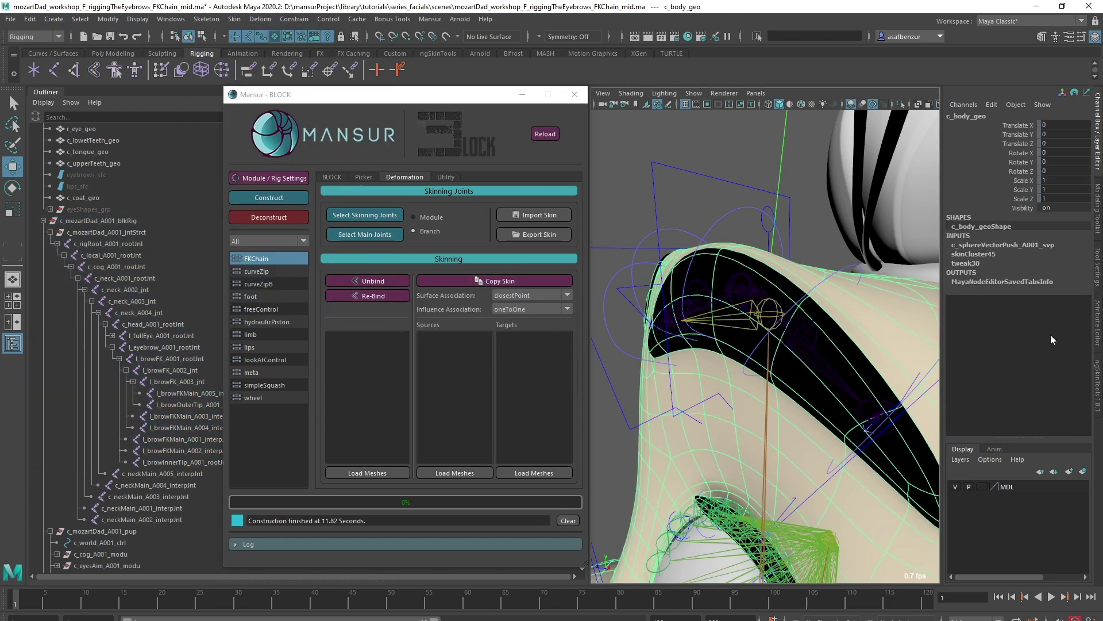
Step: Import the skin layers from allSkin.json onto c_body_geo with ngSkinTools, and delete the imported base layer
{"action": "left_click", "coordinate": [1095, 386]}
{"action": "left_click", "coordinate": [931, 116]}
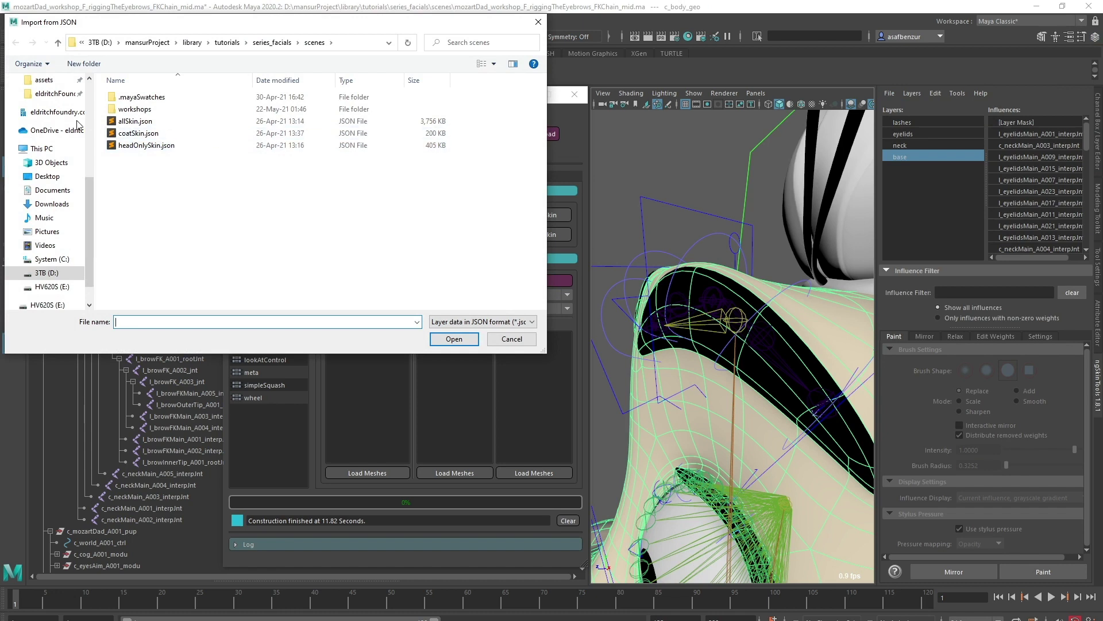
{"action": "left_click", "coordinate": [158, 120]}
{"action": "left_click", "coordinate": [454, 338]}
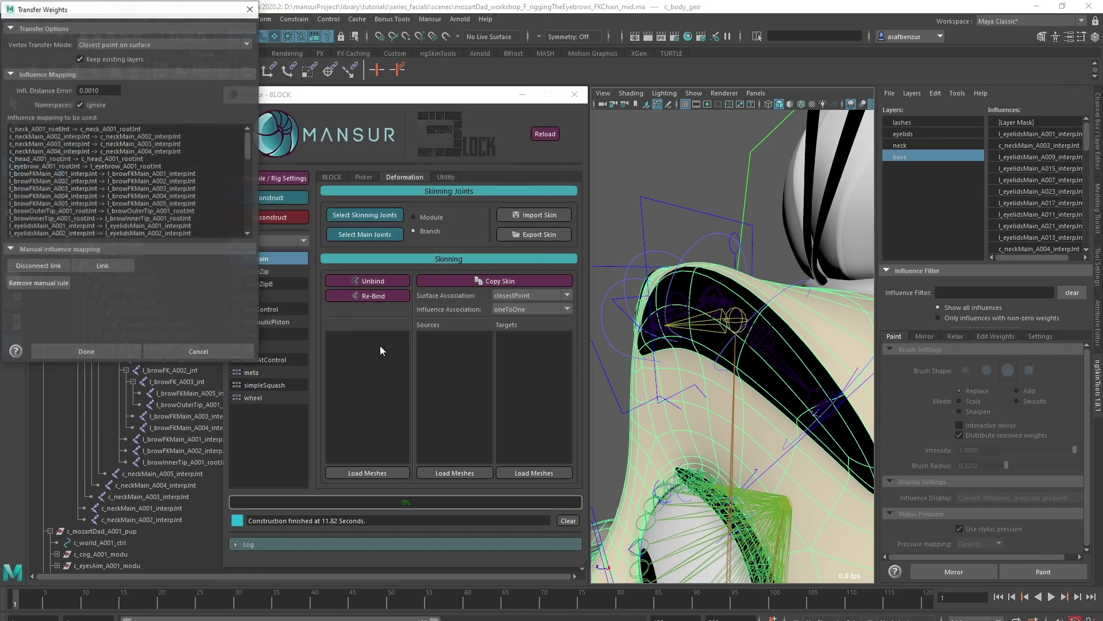
{"action": "right_click", "coordinate": [921, 150]}
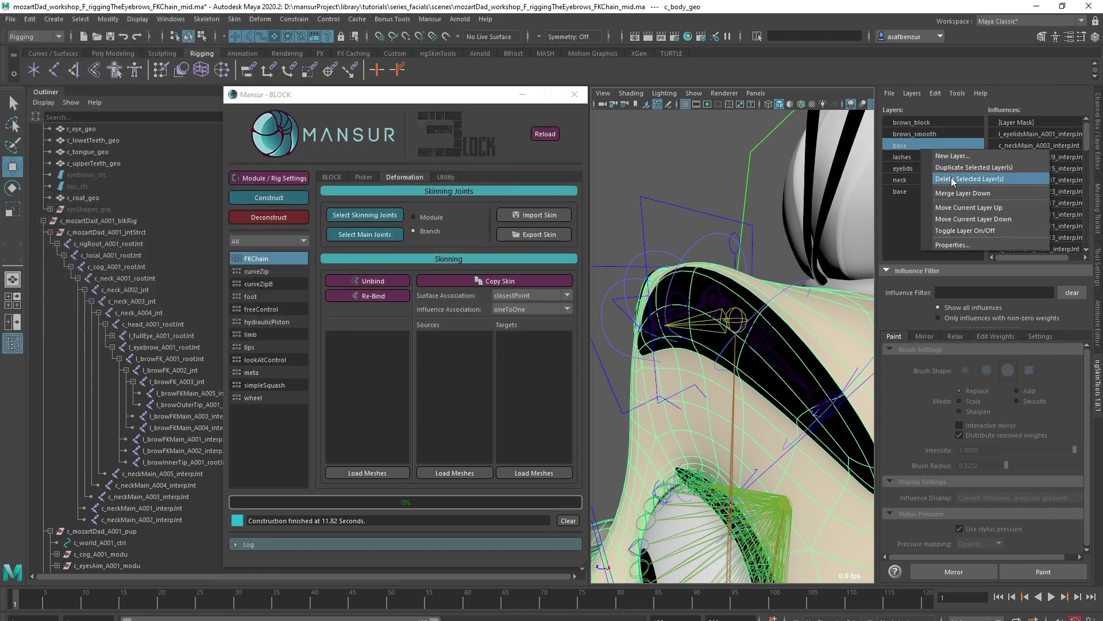
{"action": "left_click", "coordinate": [951, 177]}
{"action": "left_click", "coordinate": [1095, 139]}
{"action": "left_click", "coordinate": [746, 137]}
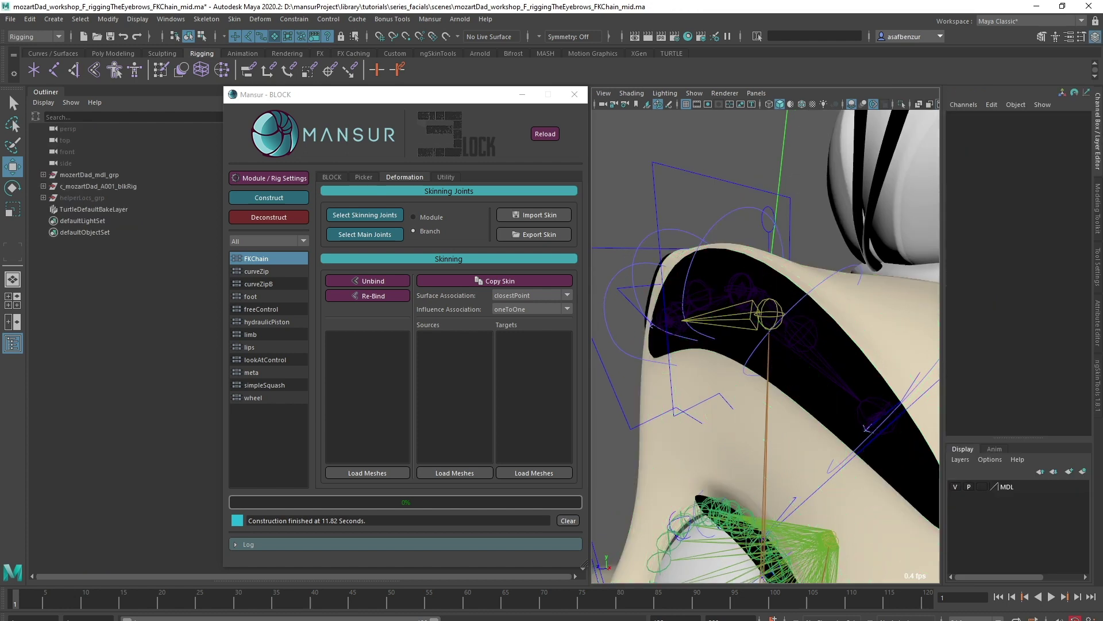
Step: Set the Space attribute of the browFK controls to the l_eyebrow joint
{"action": "left_click", "coordinate": [332, 179]}
{"action": "left_click", "coordinate": [696, 184]}
{"action": "left_click", "coordinate": [696, 175]}
{"action": "right_click_drag", "start_coordinate": [696, 184], "coordinate": [621, 407], "text": "alt"}
{"action": "left_click_drag", "start_coordinate": [620, 406], "coordinate": [931, 288], "text": "alt"}
{"action": "left_click", "coordinate": [918, 335], "text": "shift"}
{"action": "left_click", "coordinate": [1064, 236]}
{"action": "left_click", "coordinate": [1067, 259]}
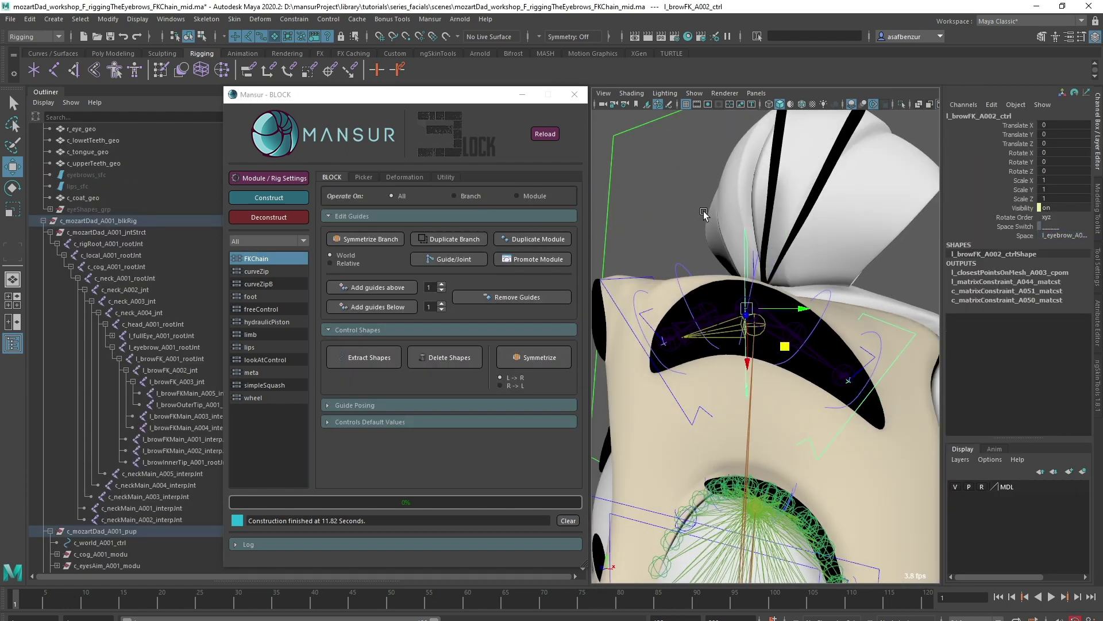
Step: Save the current control values as custom defaults for the browFK module only
{"action": "left_click", "coordinate": [529, 196]}
{"action": "left_click", "coordinate": [368, 447]}
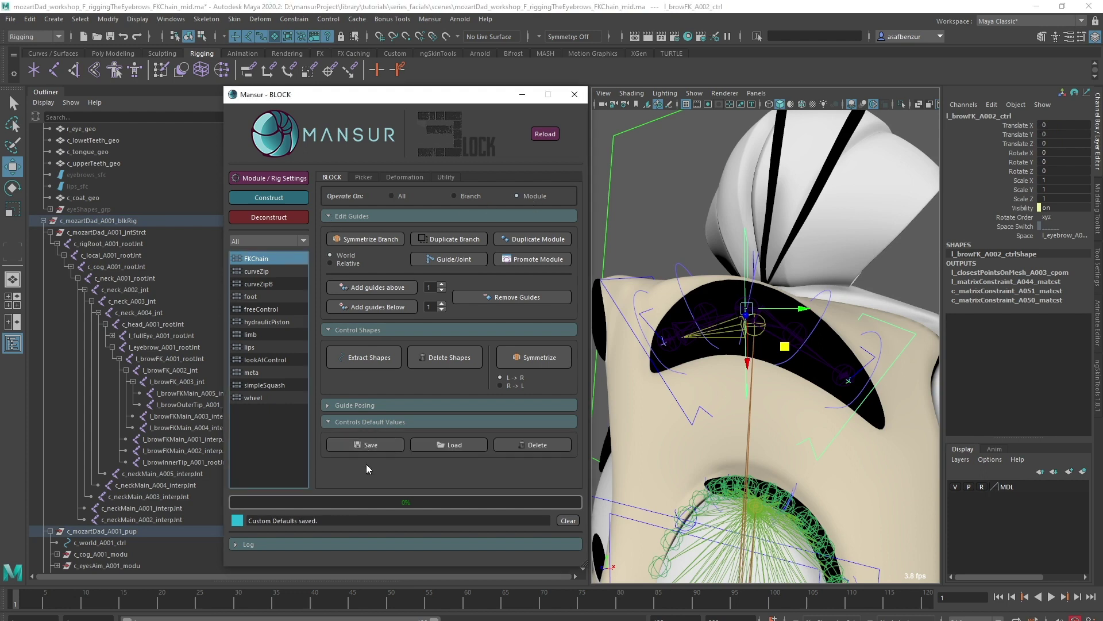
{"action": "left_click", "coordinate": [364, 330]}
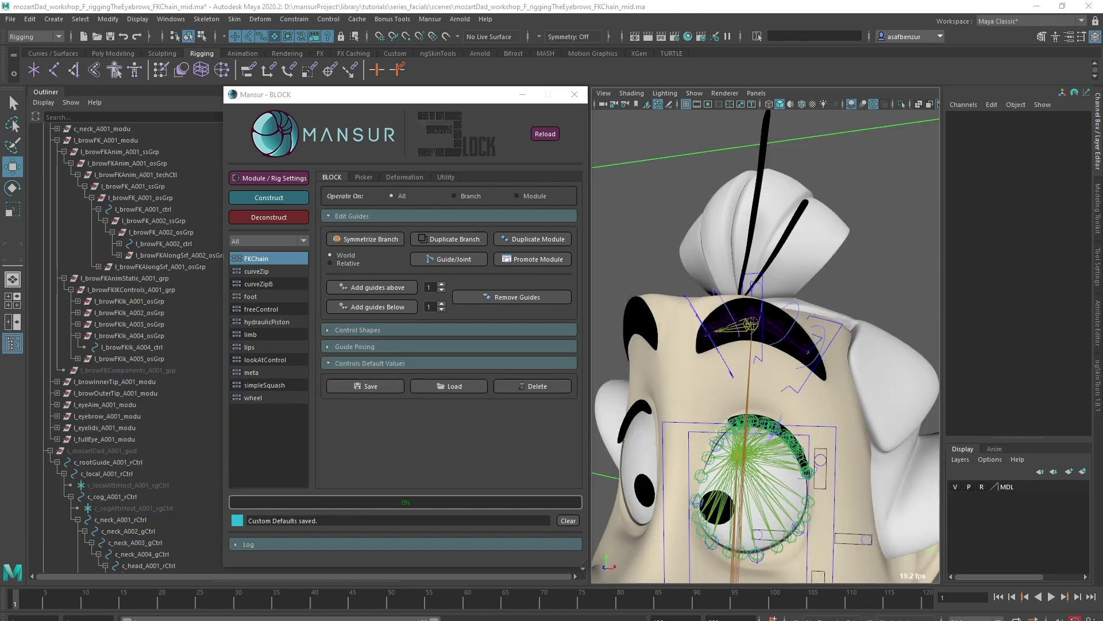
Step: Try posing the brow with the l_browFK_A002 and l_browFKIk_A002 controls, and undo the moves
{"action": "left_click", "coordinate": [765, 276]}
{"action": "key", "text": "f"}
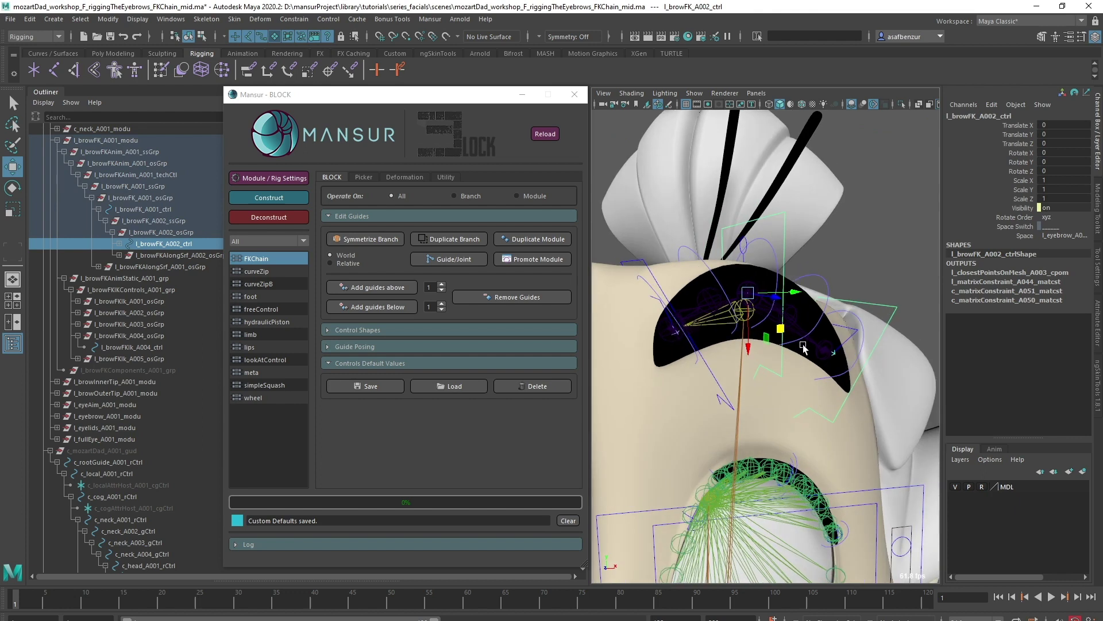
{"action": "left_click", "coordinate": [834, 352]}
{"action": "key", "text": "f"}
{"action": "left_click_drag", "start_coordinate": [836, 404], "coordinate": [872, 273]}
{"action": "left_click_drag", "start_coordinate": [872, 276], "coordinate": [836, 328], "text": "alt"}
{"action": "left_click", "coordinate": [704, 284]}
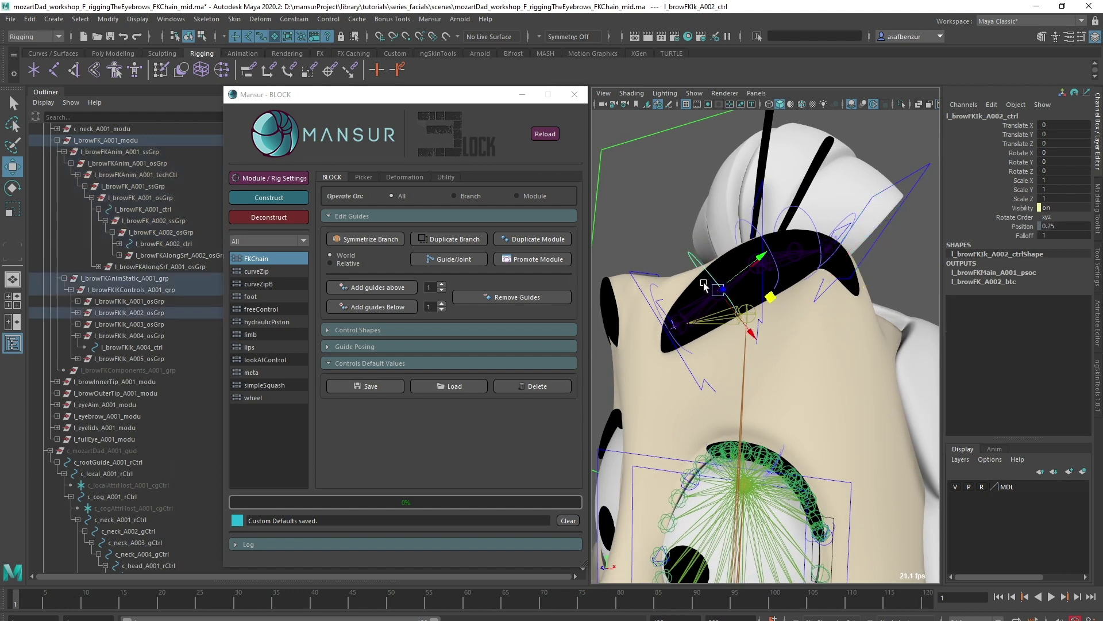
{"action": "left_click_drag", "start_coordinate": [746, 325], "coordinate": [712, 293]}
{"action": "key", "text": "ctrl+z"}
{"action": "key", "text": "ctrl+z"}
{"action": "key", "text": "ctrl+z"}
{"action": "key", "text": "ctrl+z"}
{"action": "key", "text": "ctrl+z"}
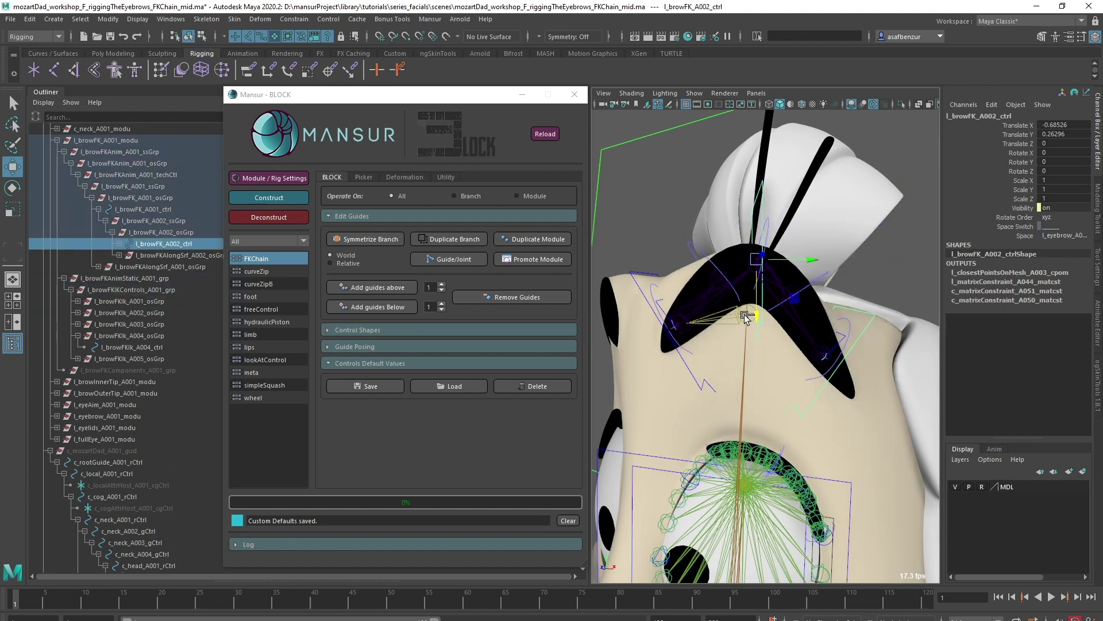
Step: Try moving the main l_eyebrow_A001 control to test the whole brow, and undo the move
{"action": "left_click", "coordinate": [910, 265]}
{"action": "left_click_drag", "start_coordinate": [910, 266], "coordinate": [804, 336], "text": "alt"}
{"action": "left_click", "coordinate": [753, 250]}
{"action": "key", "text": "ctrl+z"}
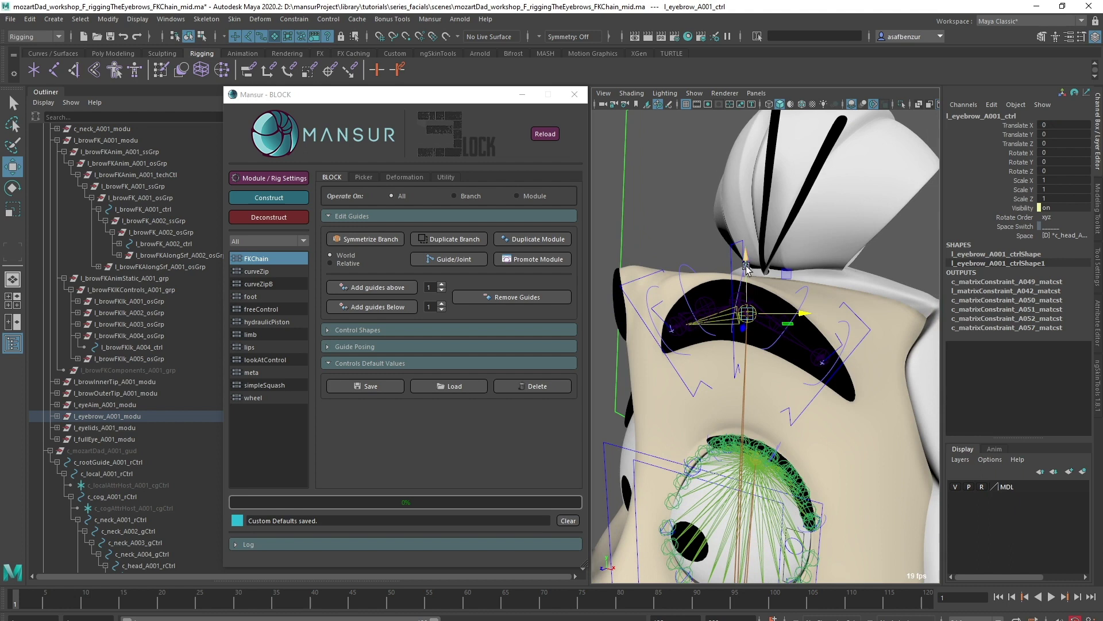
{"action": "left_click_drag", "start_coordinate": [747, 277], "coordinate": [738, 322]}
{"action": "key", "text": "ctrl+z"}
{"action": "left_click_drag", "start_coordinate": [786, 368], "coordinate": [844, 399], "text": "alt"}
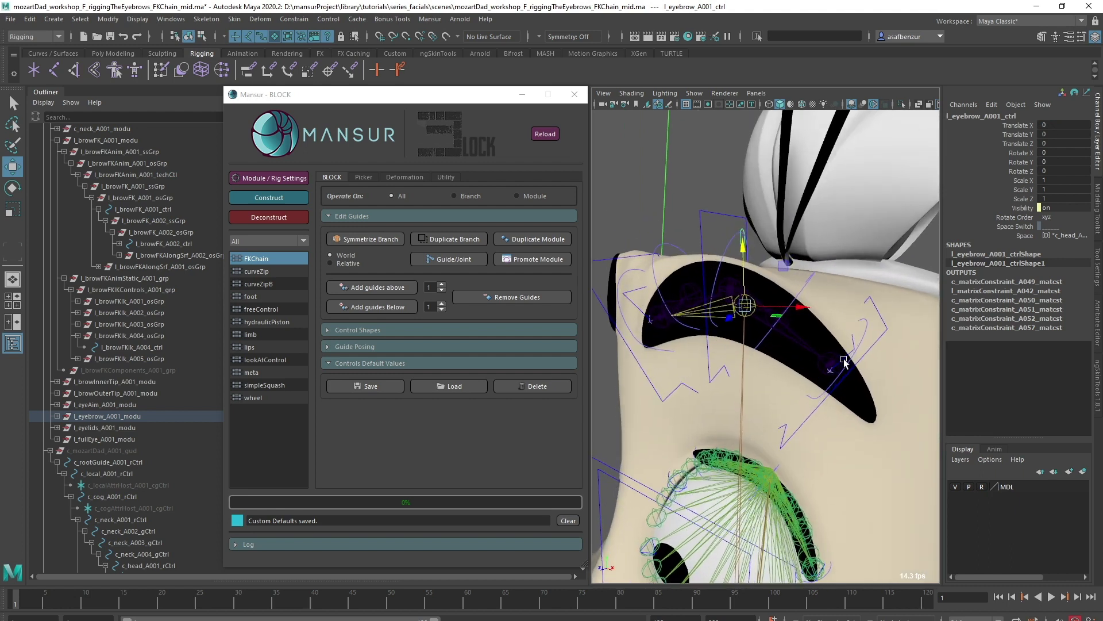
Step: Try rotating the l_browOuterTip_A001 control to test the brow's outer tip, and undo the rotation
{"action": "left_click", "coordinate": [849, 354]}
{"action": "mouse_move", "coordinate": [849, 354]}
{"action": "left_mouse_down", "text": "alt"}
{"action": "mouse_move", "coordinate": [840, 363]}
{"action": "mouse_move", "coordinate": [855, 358]}
{"action": "left_mouse_up", "text": "alt"}
{"action": "key", "text": "e"}
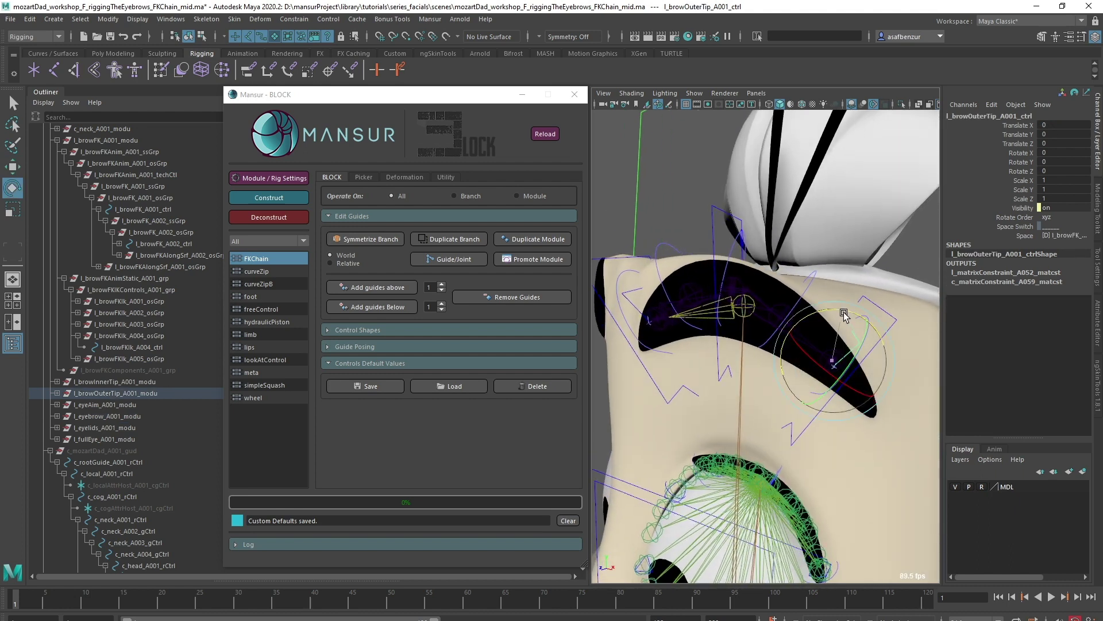
{"action": "left_click_drag", "start_coordinate": [844, 313], "coordinate": [809, 308]}
{"action": "key", "text": "ctrl+z"}
{"action": "left_click", "coordinate": [705, 192]}
{"action": "left_click_drag", "start_coordinate": [705, 192], "coordinate": [750, 354], "text": "alt"}
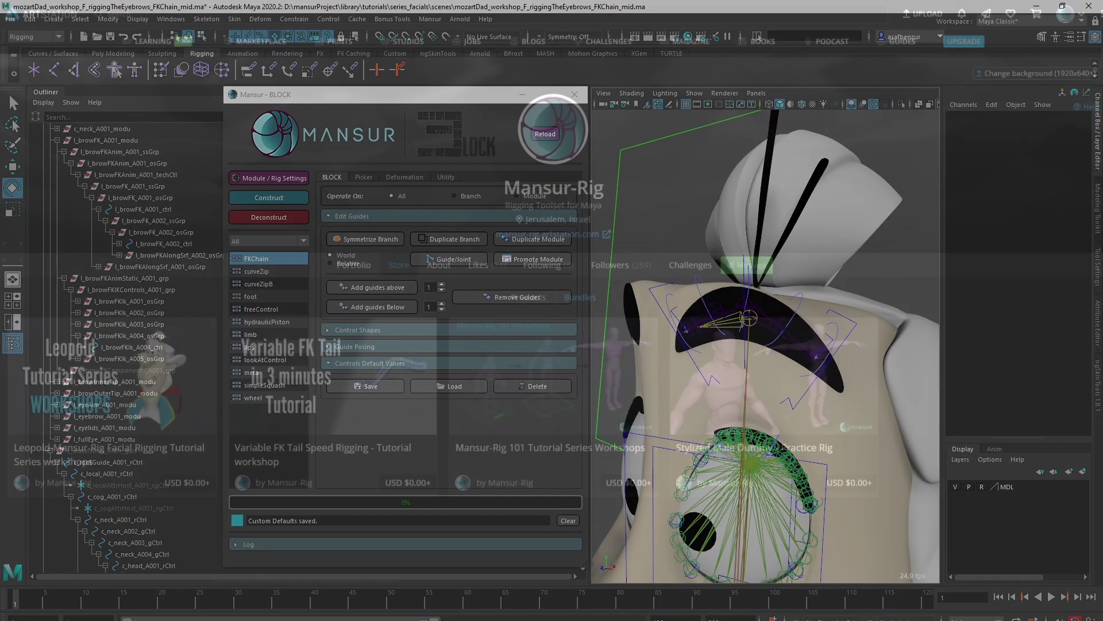